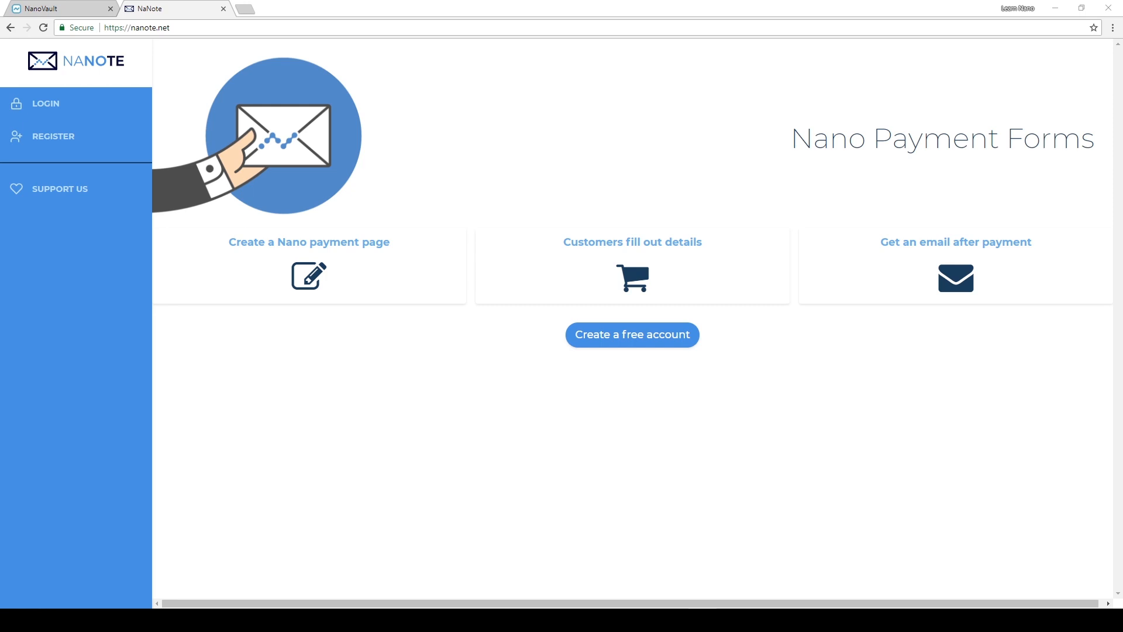
- Open the brainblocks.io website in a new browser tab
click(244, 8)
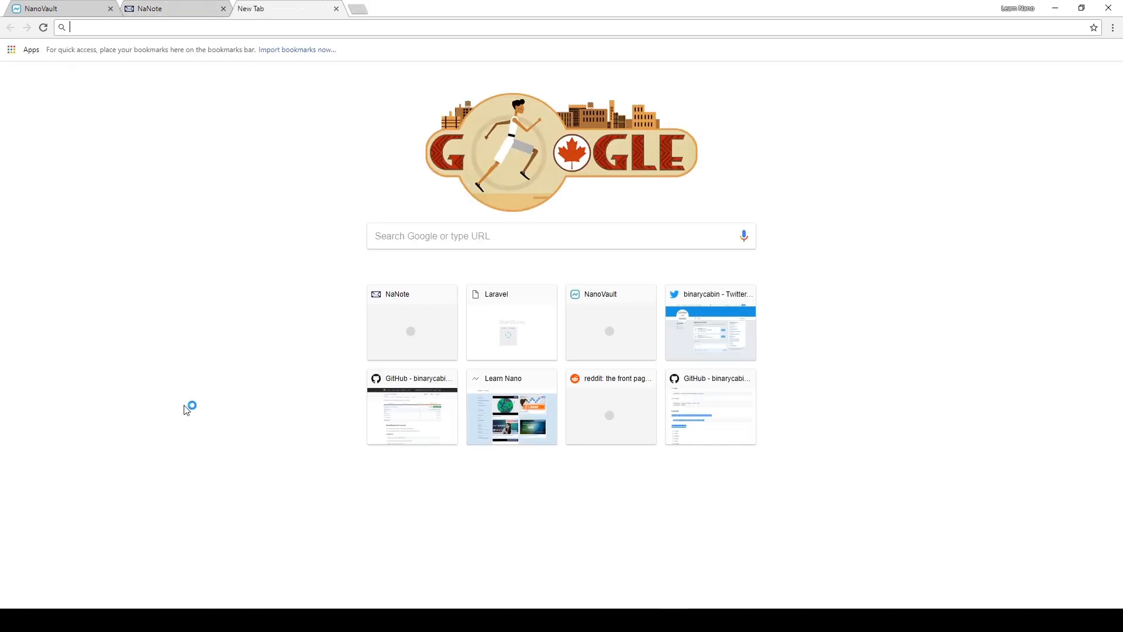
text(brain)
key(Down)
key(Return)
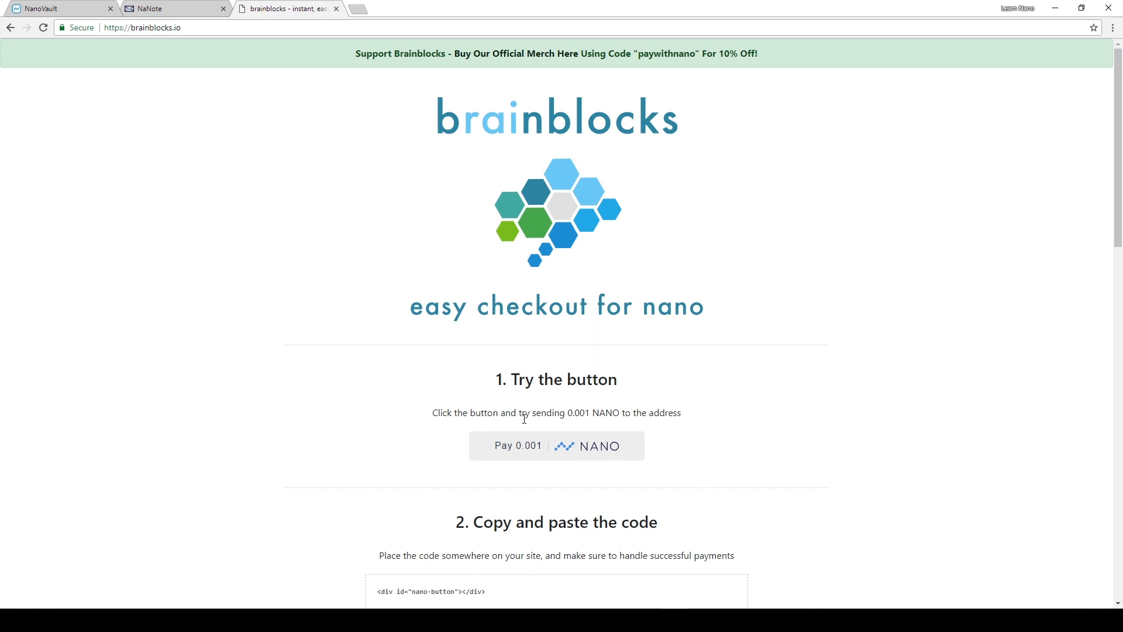
- Open the sample 0.001 NANO payment request and select its receiving address
click(595, 445)
scroll(836, 489, down, 2)
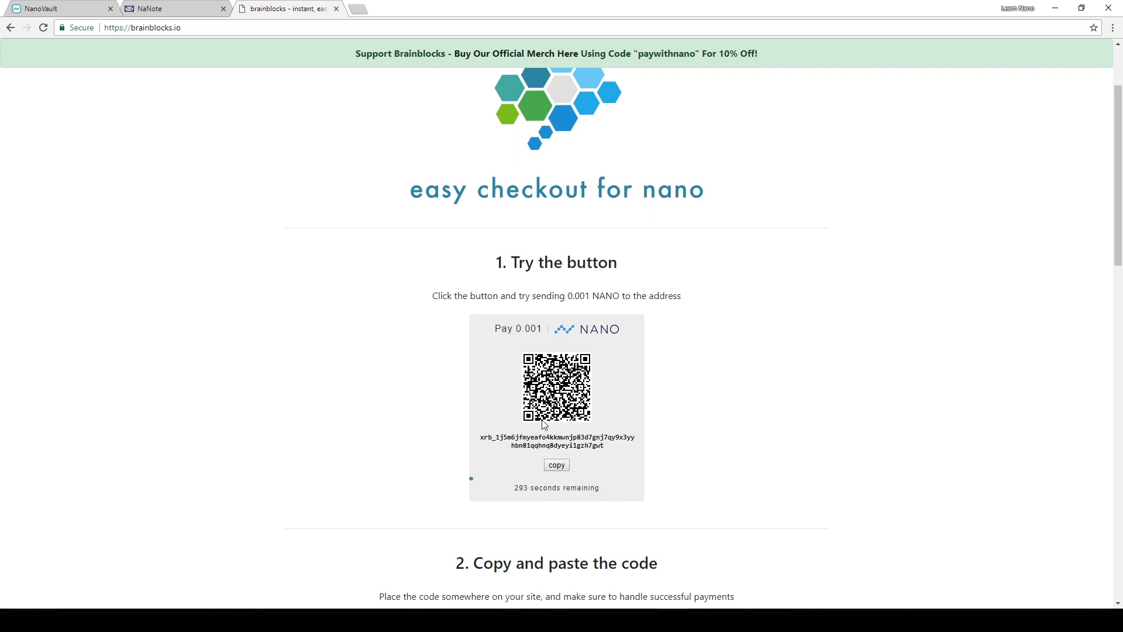
double_click(543, 440)
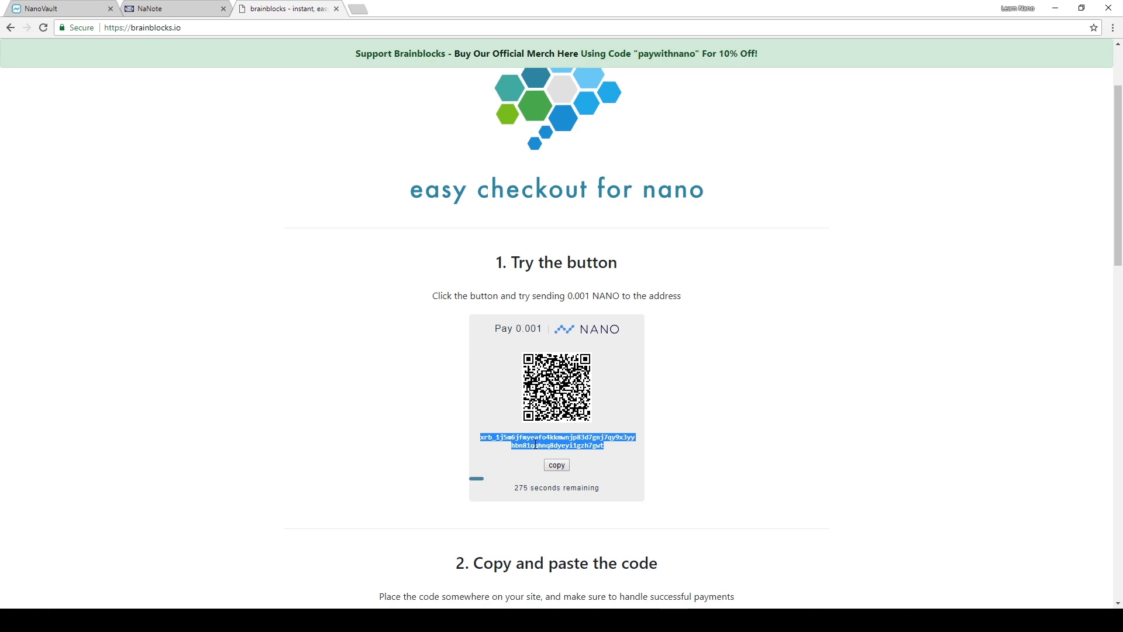
- Examine the Brainblocks button embed code, the supported currencies and the transaction verification example
scroll(535, 444, down, 8)
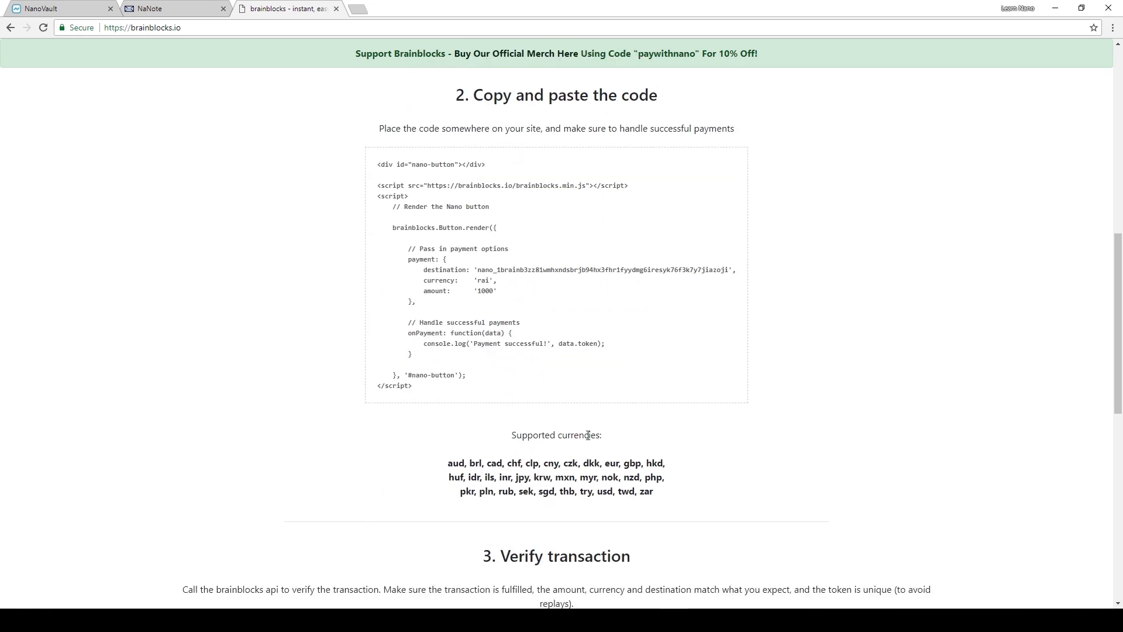
scroll(444, 259, down, 7)
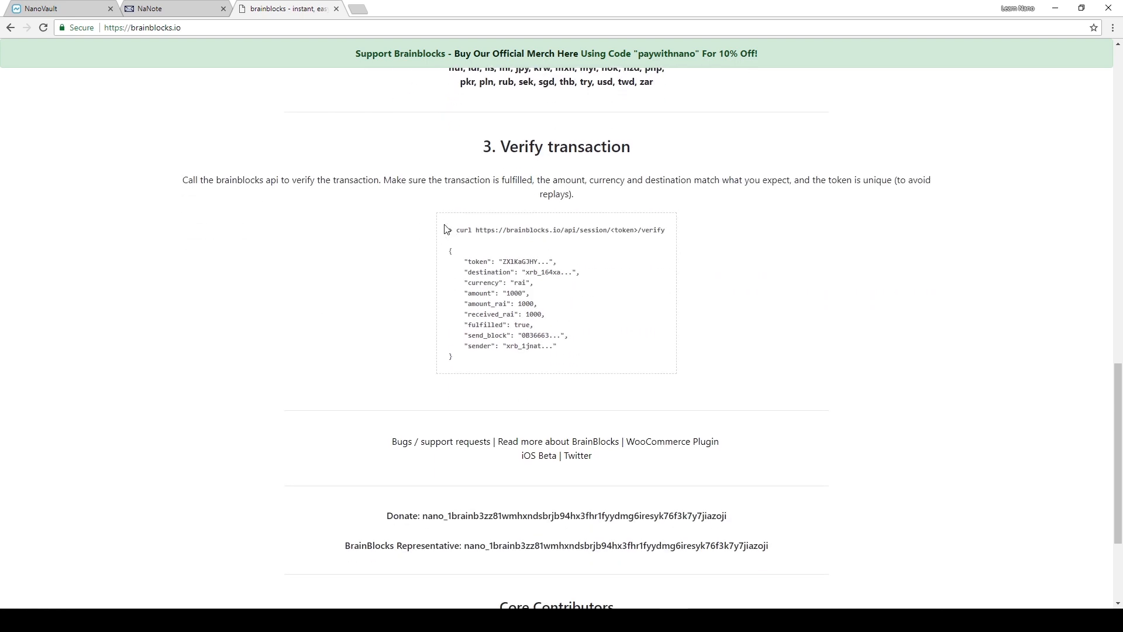
drag(449, 229, 526, 364)
click(532, 375)
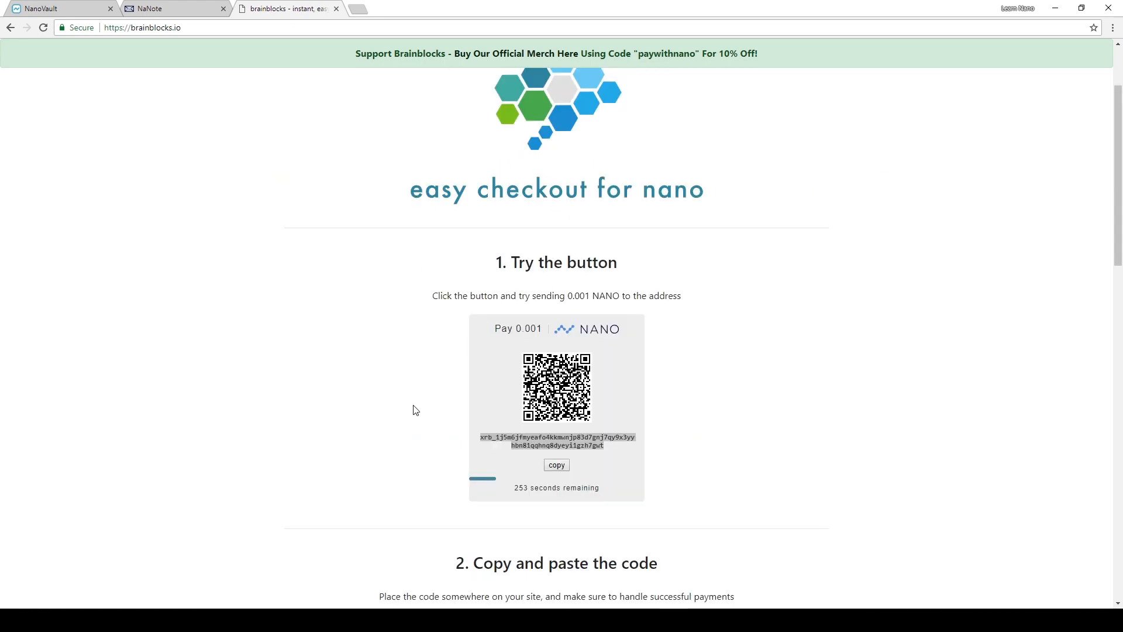
scroll(414, 409, down, 3)
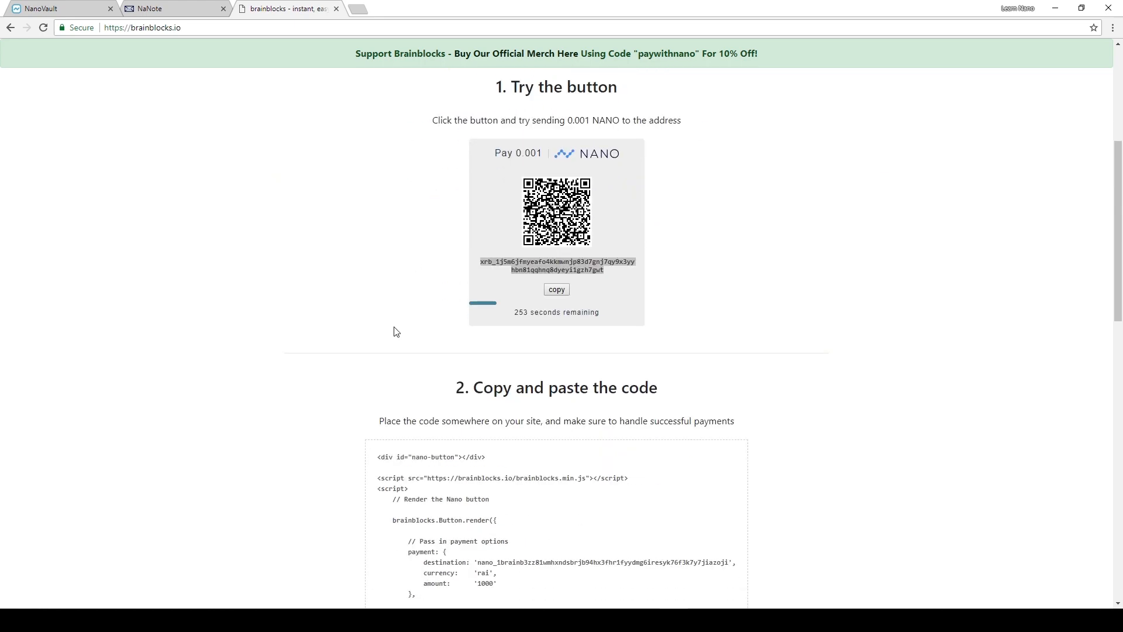
scroll(446, 386, down, 3)
scroll(434, 323, down, 3)
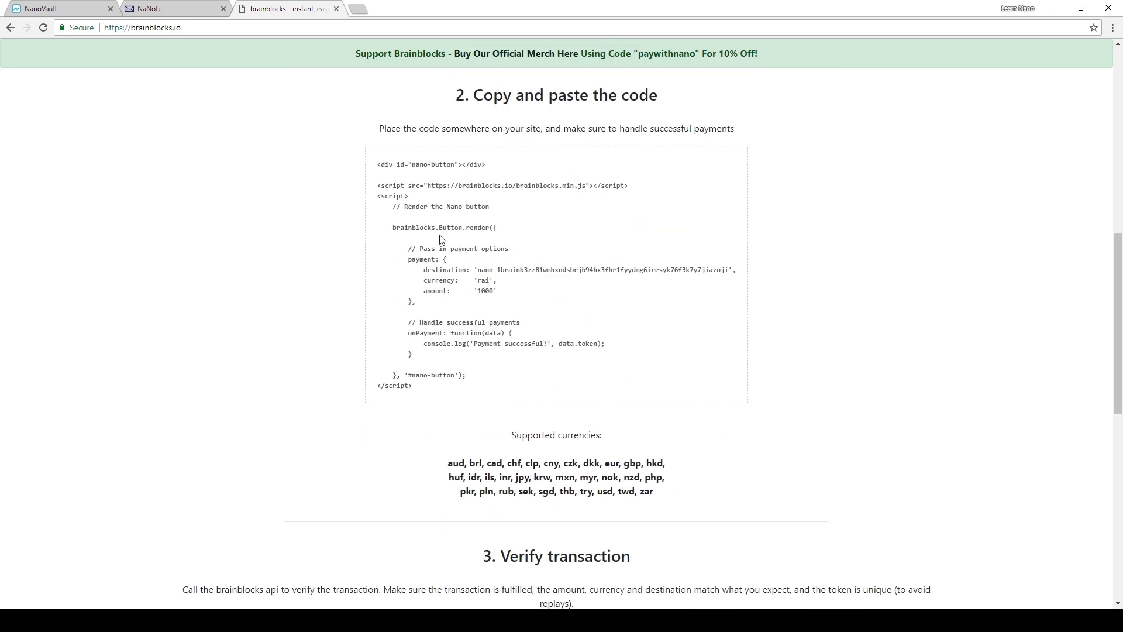
scroll(485, 410, down, 6)
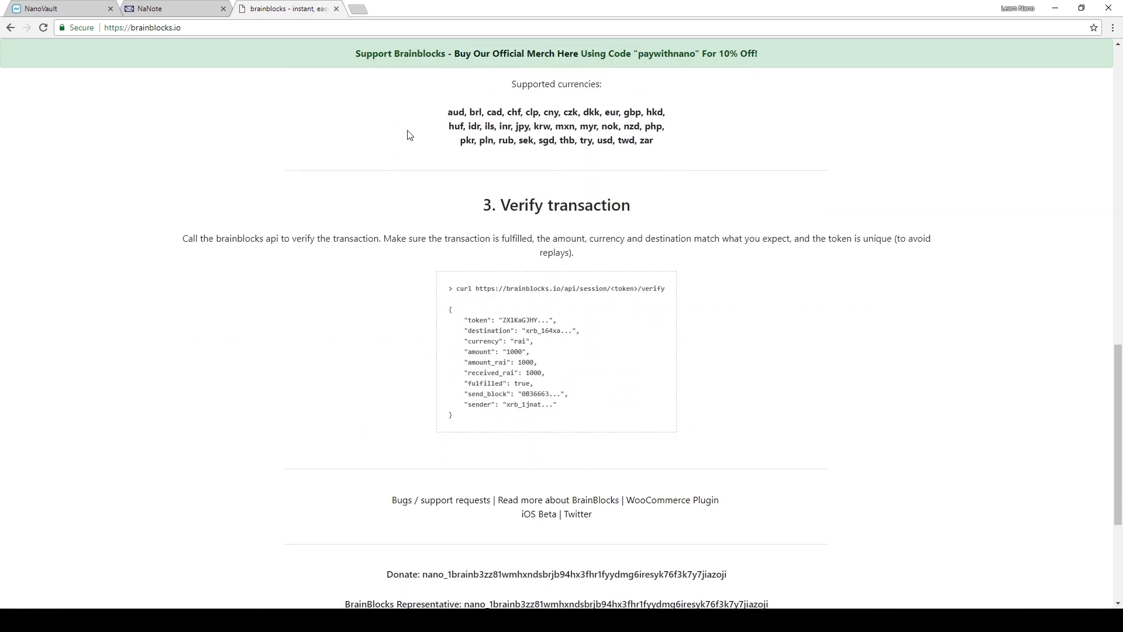
scroll(503, 427, up, 2)
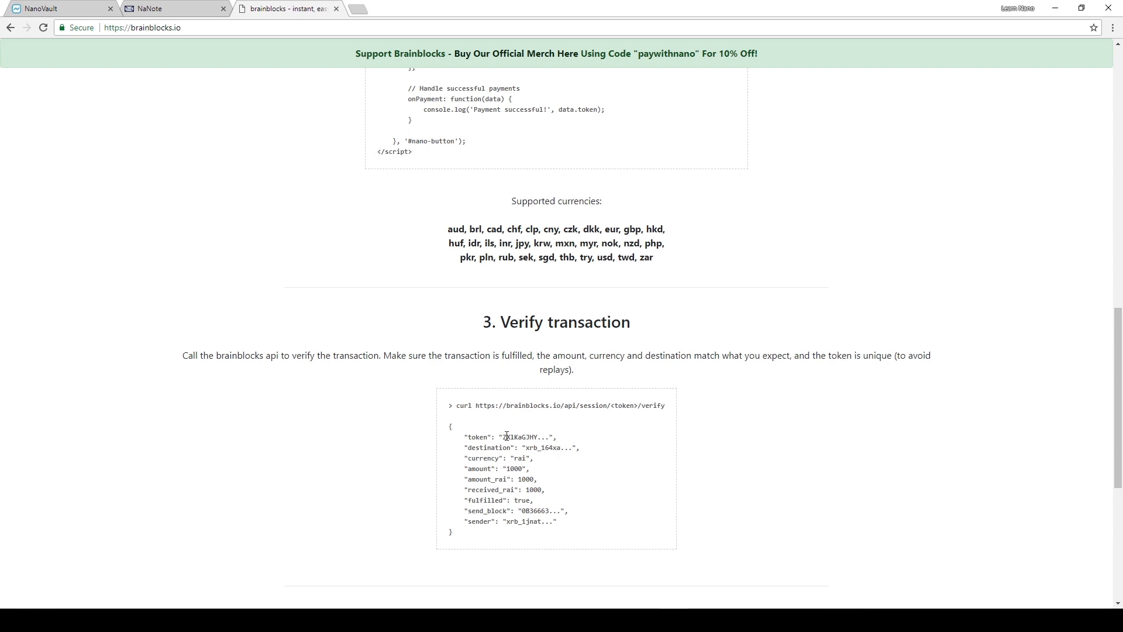
- Look through the godyor.com home page and open its donation payment form
click(183, 10)
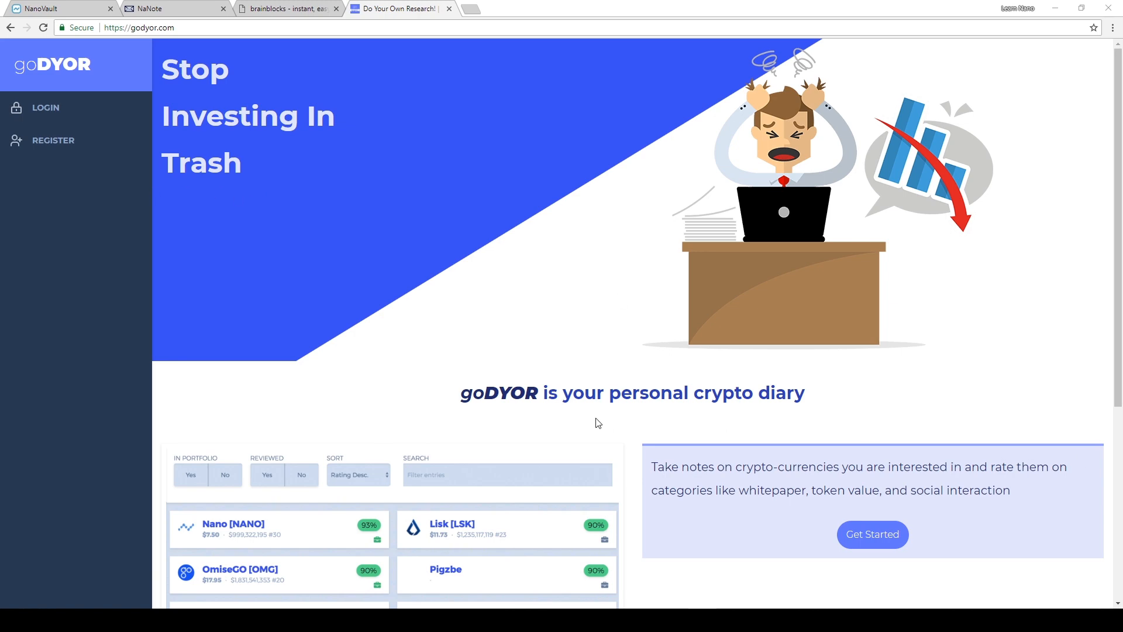
scroll(604, 421, down, 6)
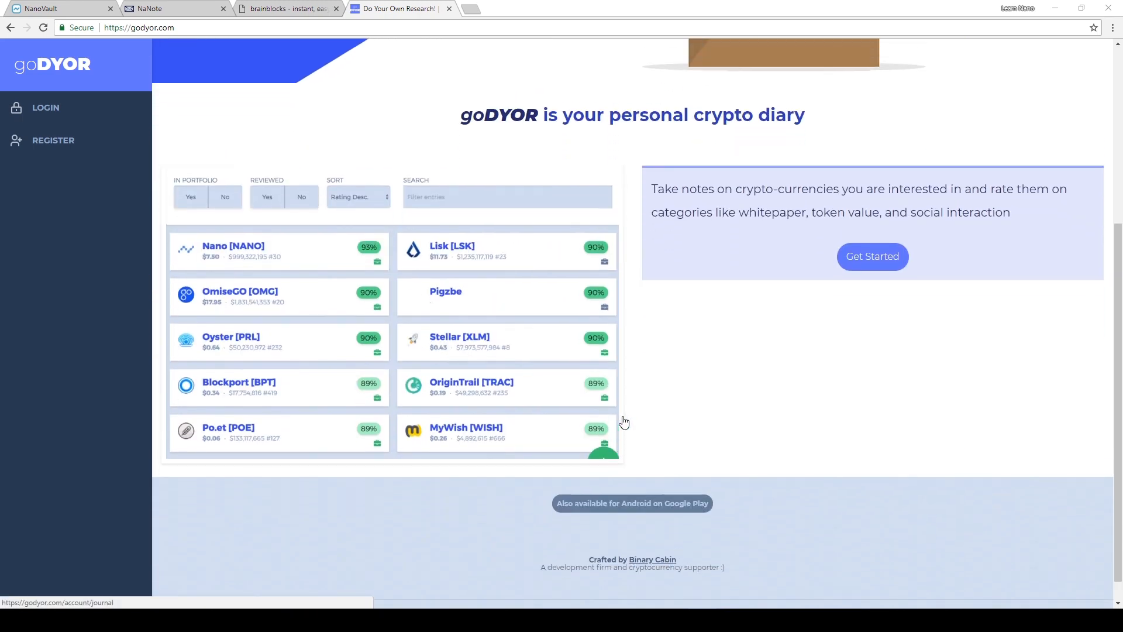
scroll(623, 423, up, 1)
scroll(626, 426, down, 1)
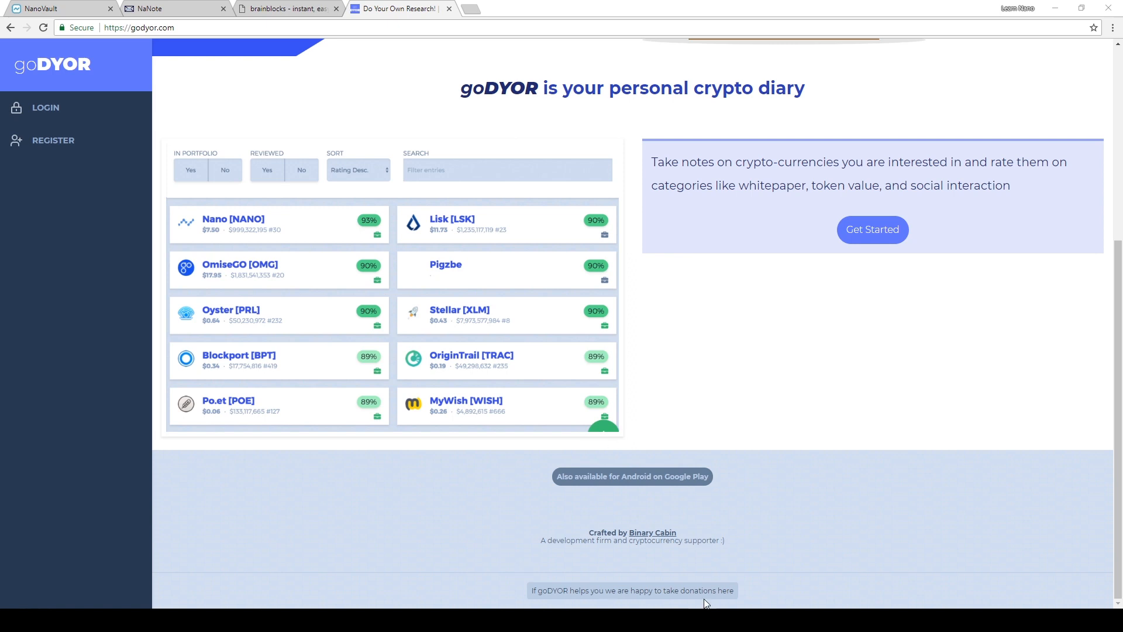
click(654, 590)
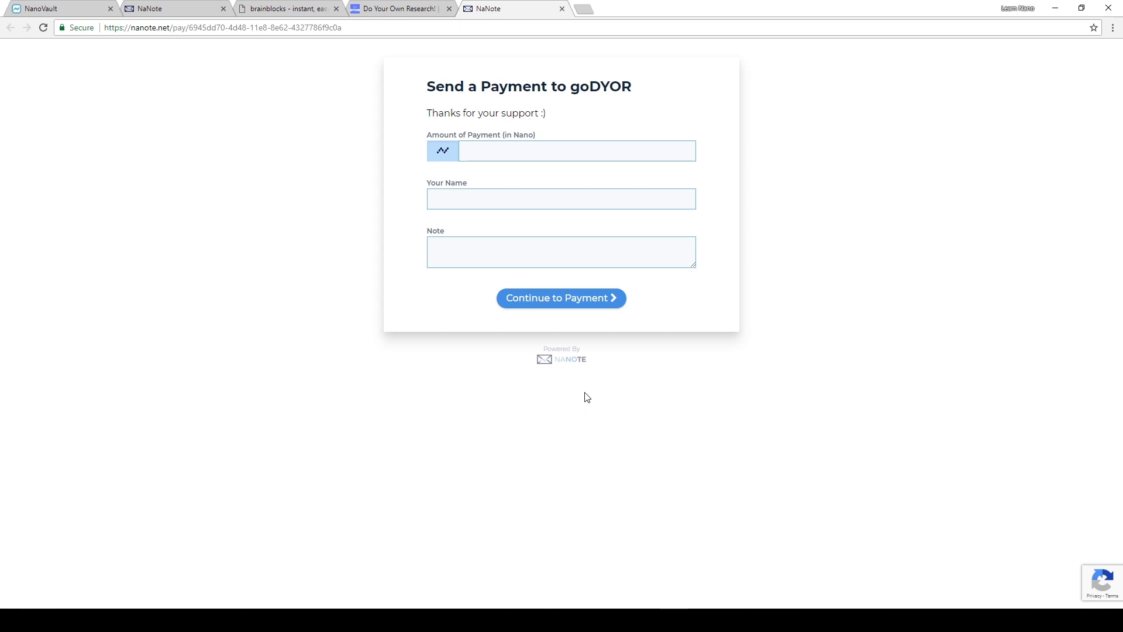
- Submit the goDYOR payment form with amount 0.01, the payer's name and the note "Test", and close the resulting payment page
click(476, 150)
text(0.)
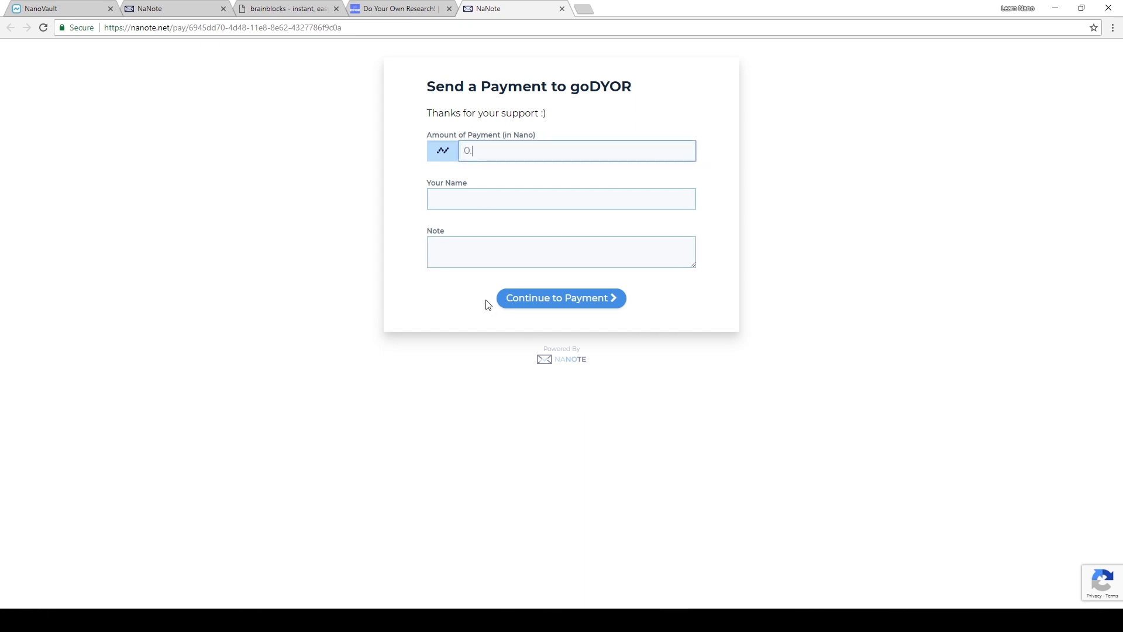
text(01)
key(Tab)
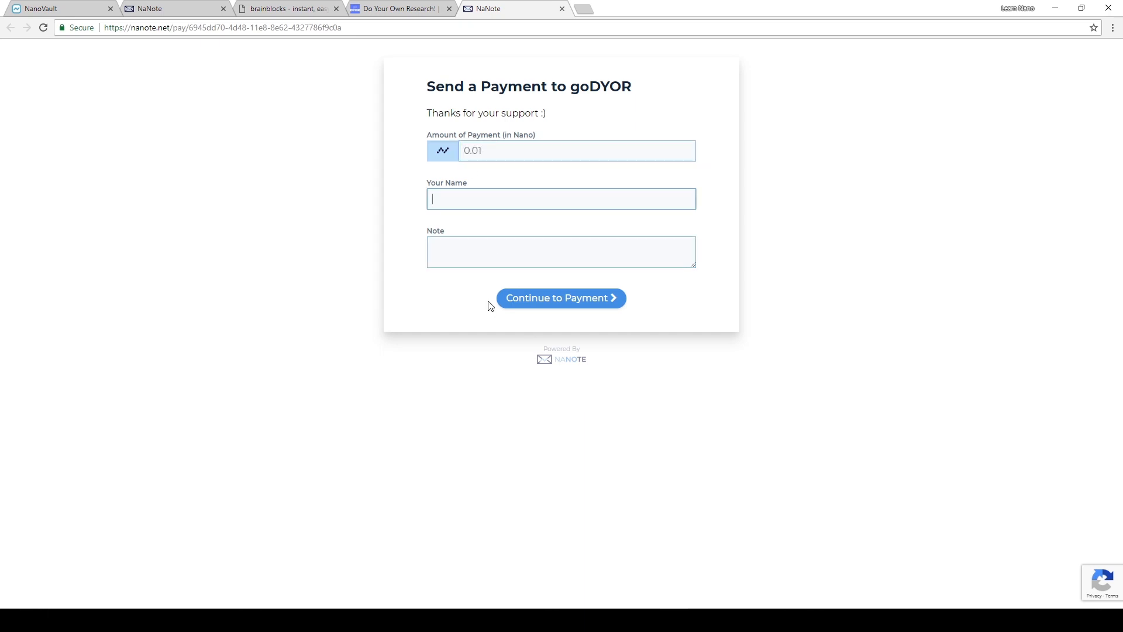
text(Jeff)
key(Tab)
text(Test)
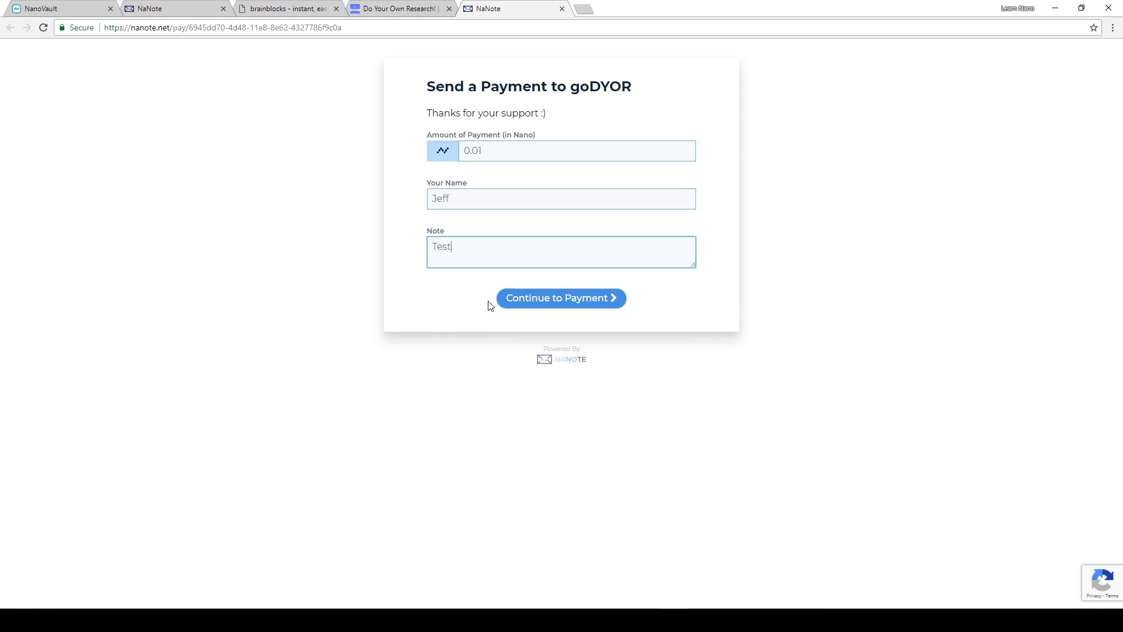
click(524, 304)
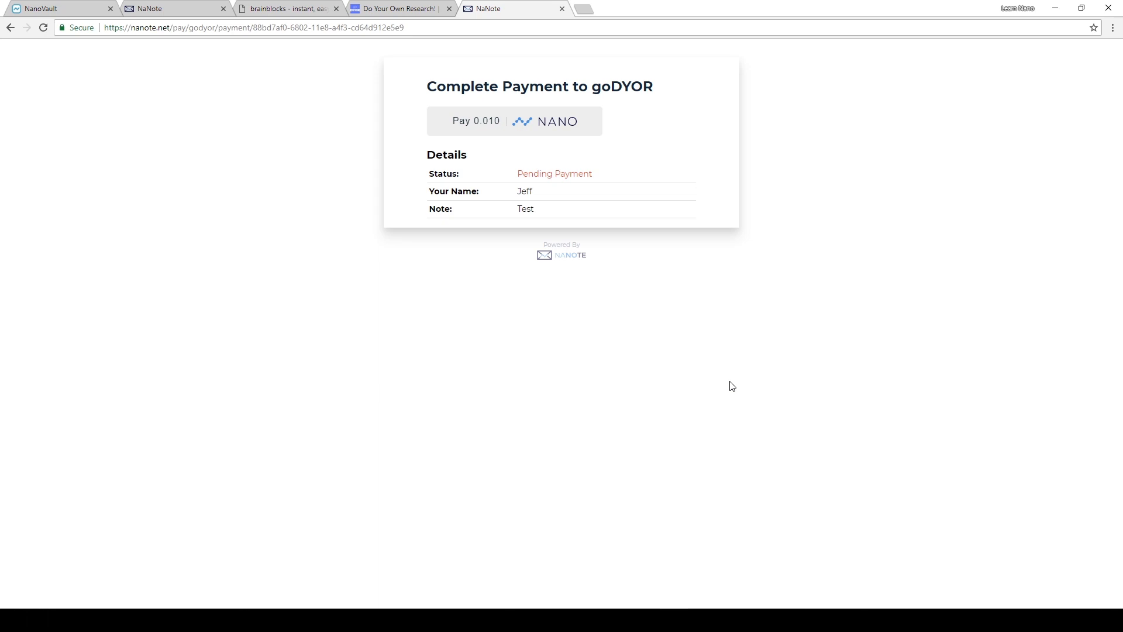
click(562, 8)
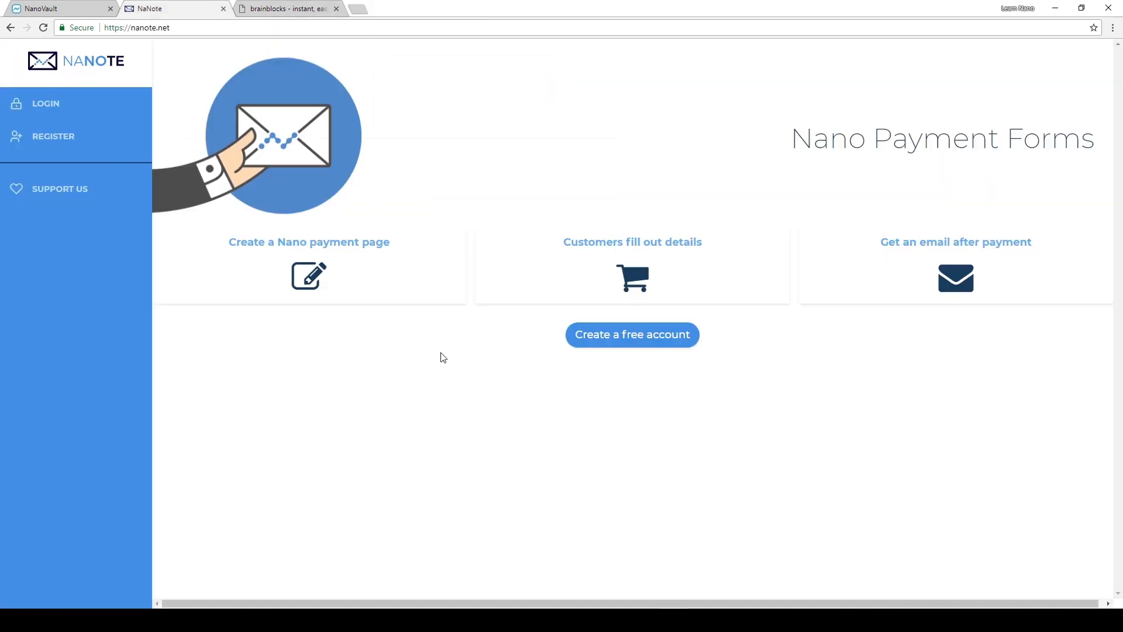
- Register a NaNote account with the e-mail address and a confirmed account password, and dismiss the browser's offer to save it
click(40, 137)
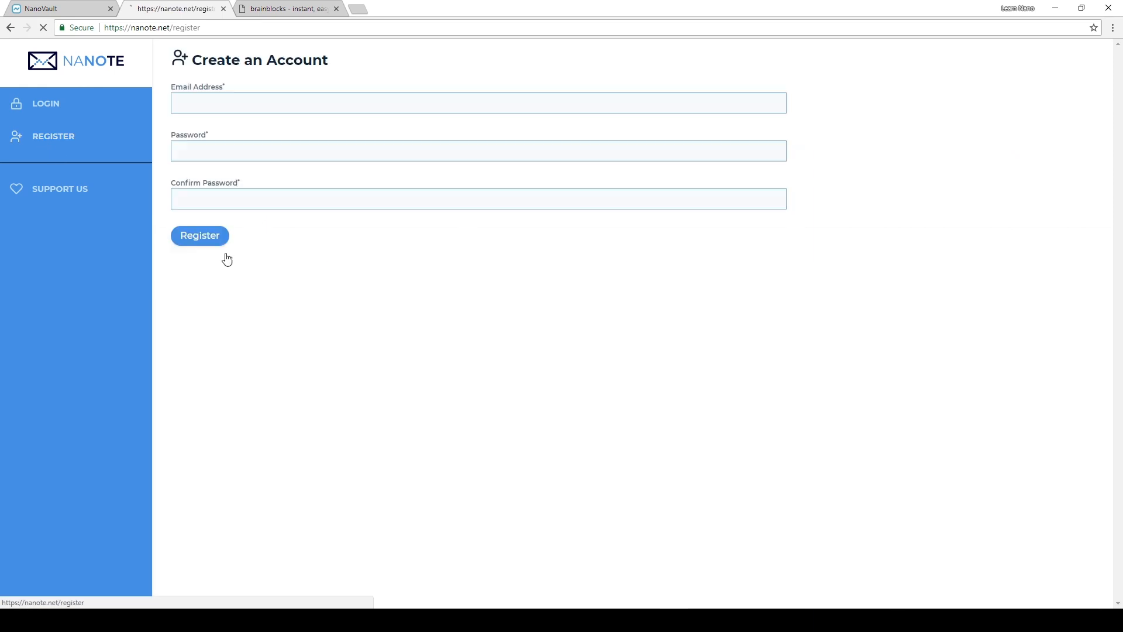
click(310, 105)
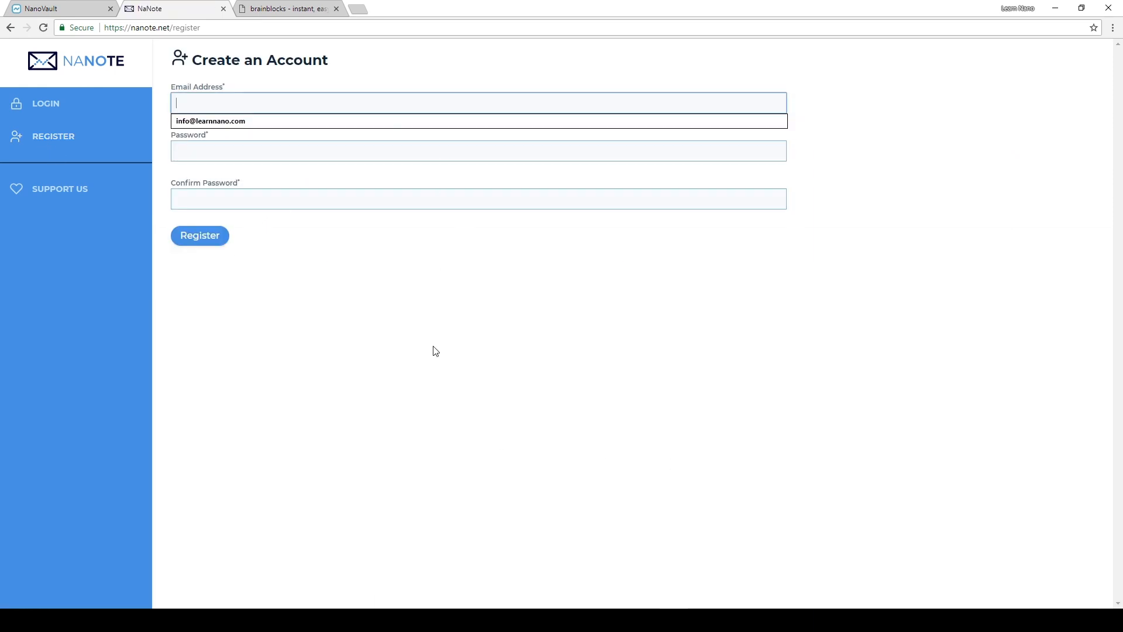
key(Down)
key(Tab)
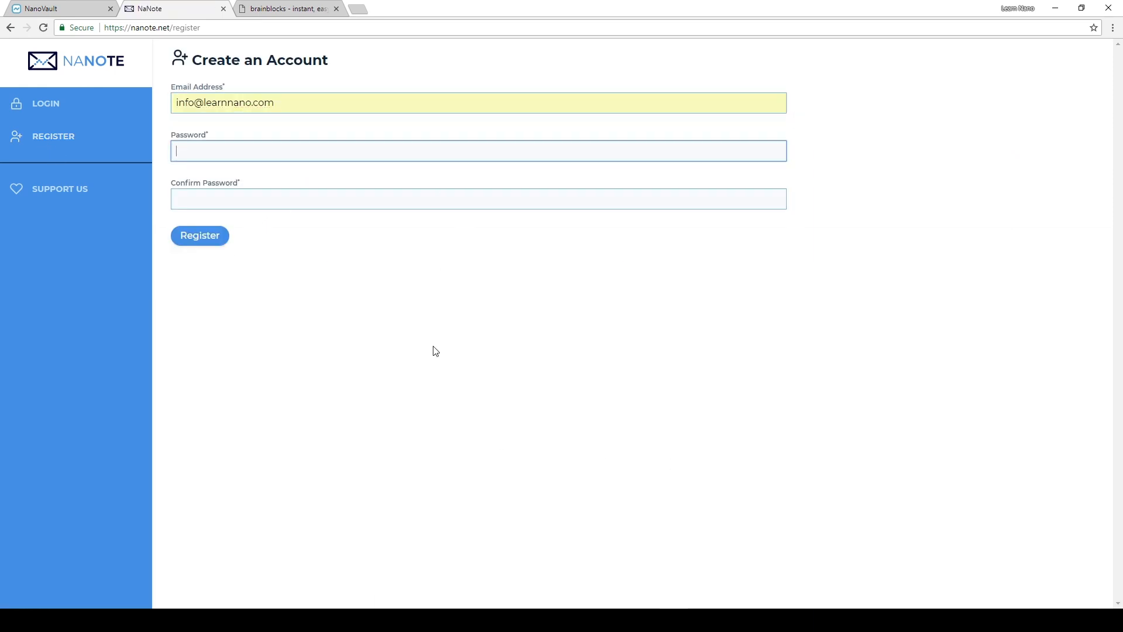
text(•••••••••••)
key(Tab)
text(•••••••••••)
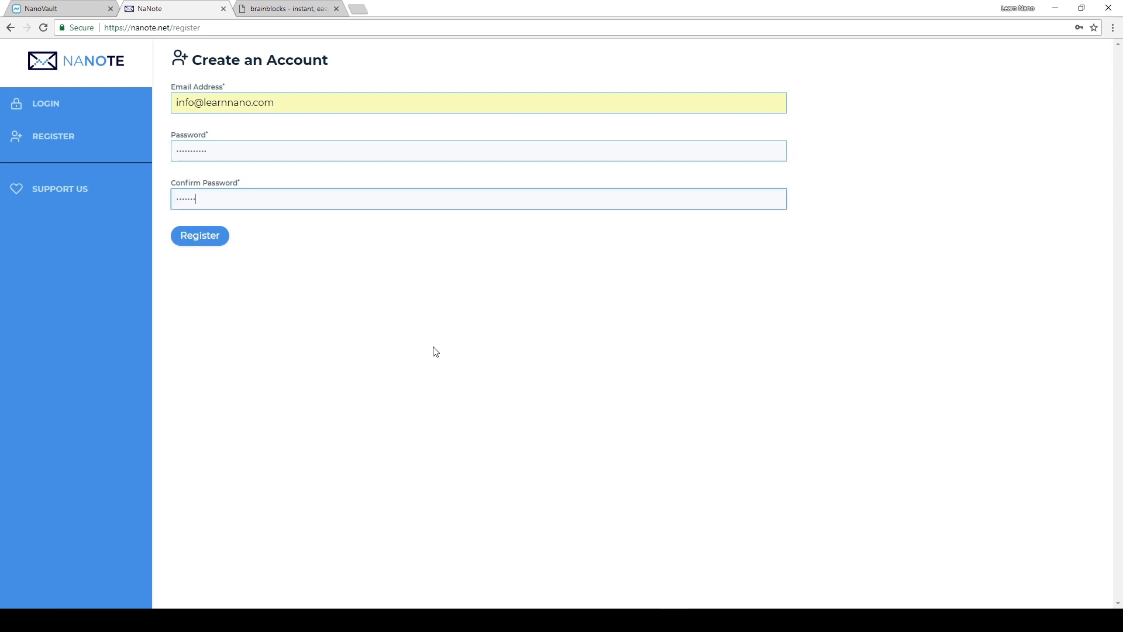
click(200, 244)
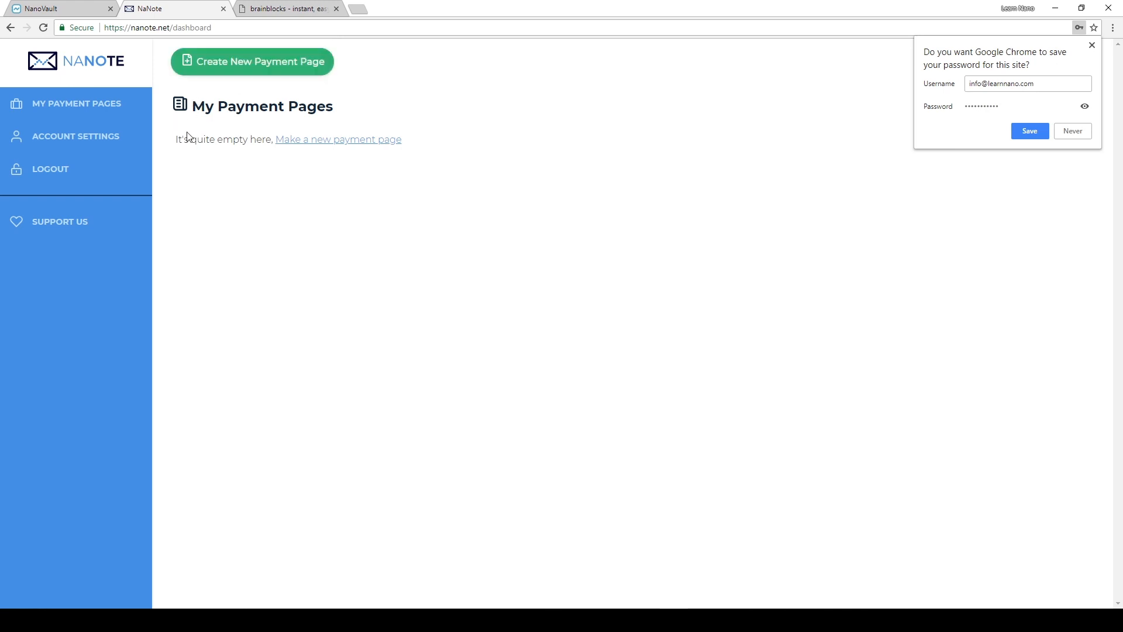
click(1092, 45)
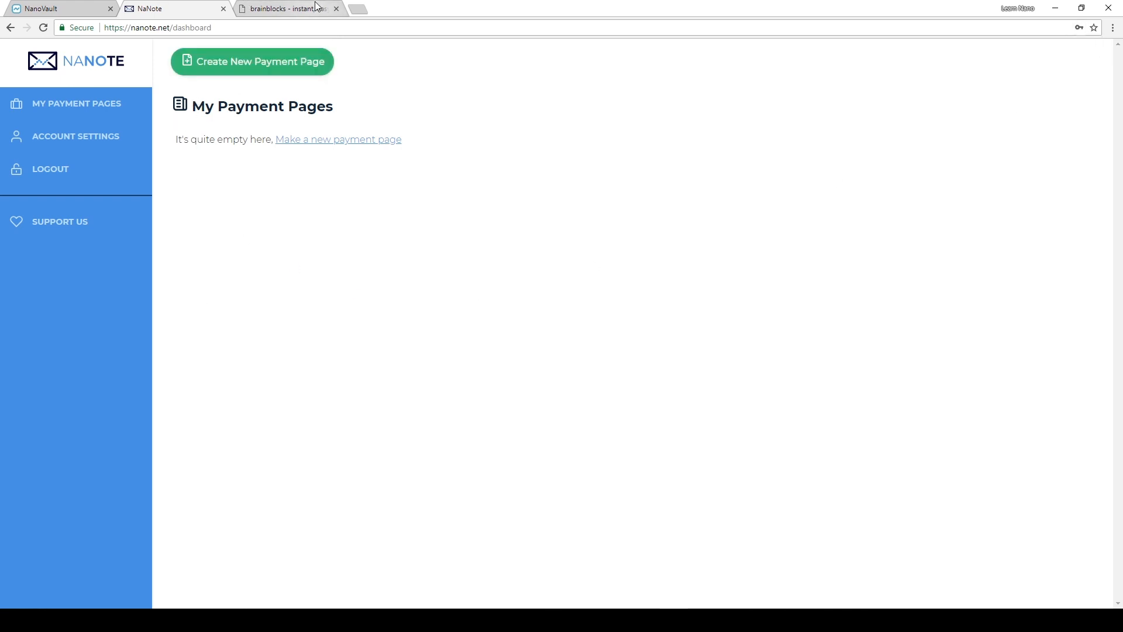
- Load godyor.com in the Brainblocks tab and open its donation form again as a reference
click(290, 8)
click(338, 25)
text(godyor.com)
key(Return)
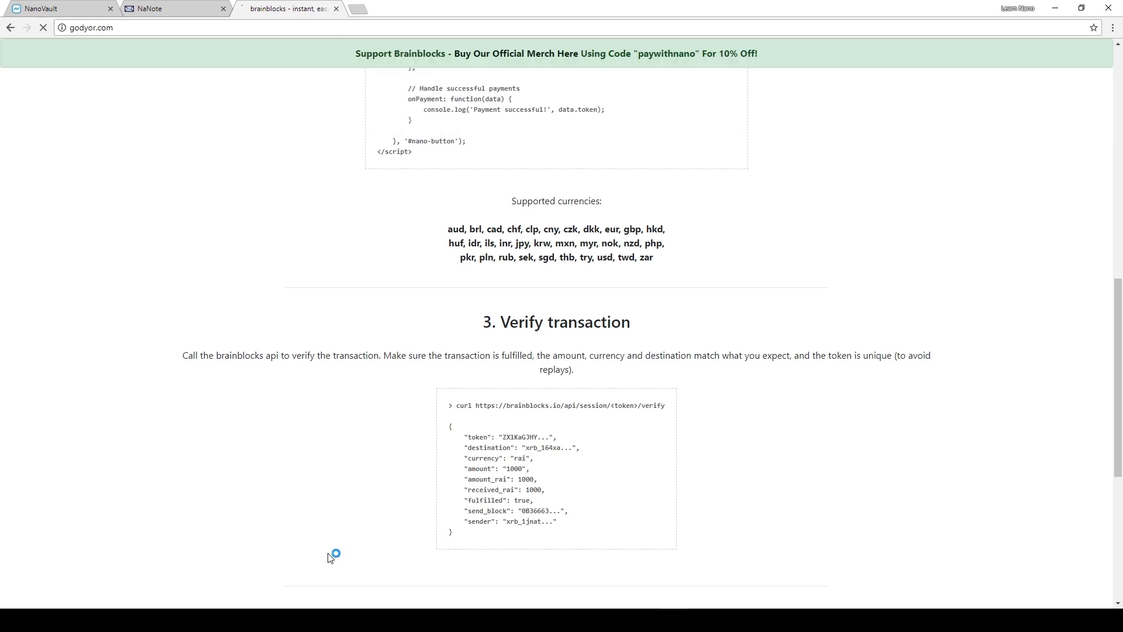
scroll(600, 520, down, 5)
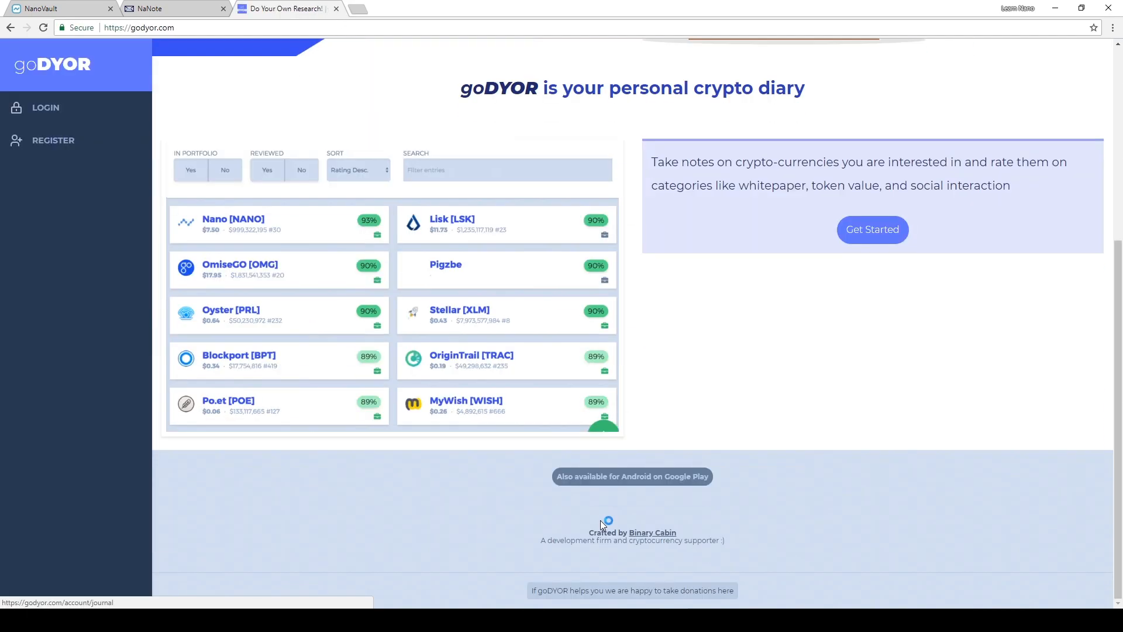
click(647, 592)
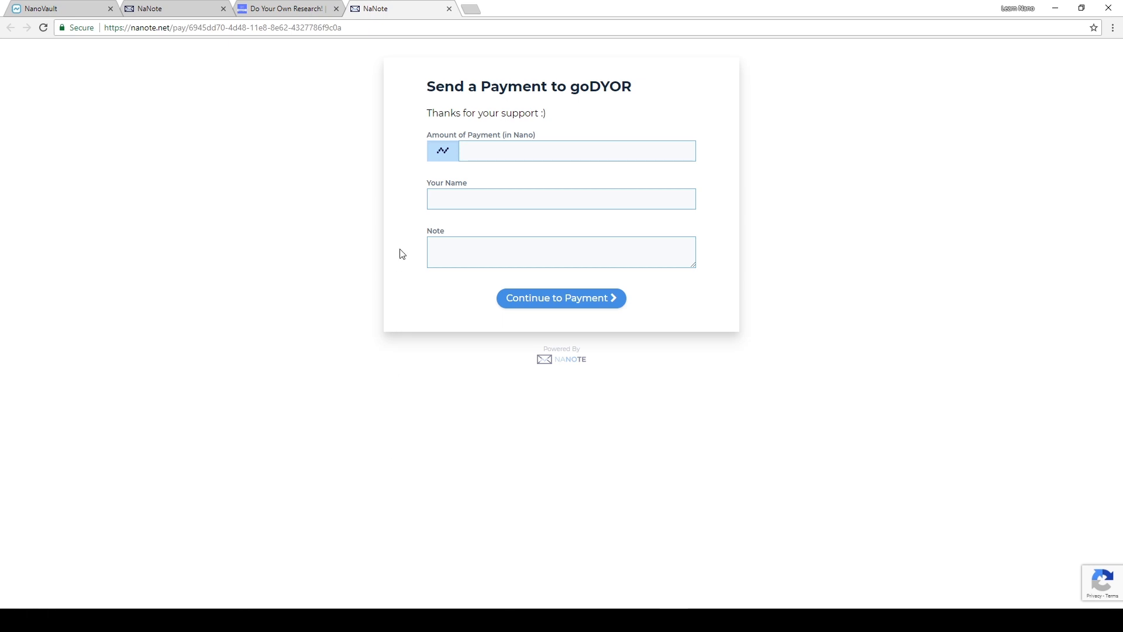
- Start a new payment page in NaNote and set its payment page name to "Learn Nano"
click(161, 6)
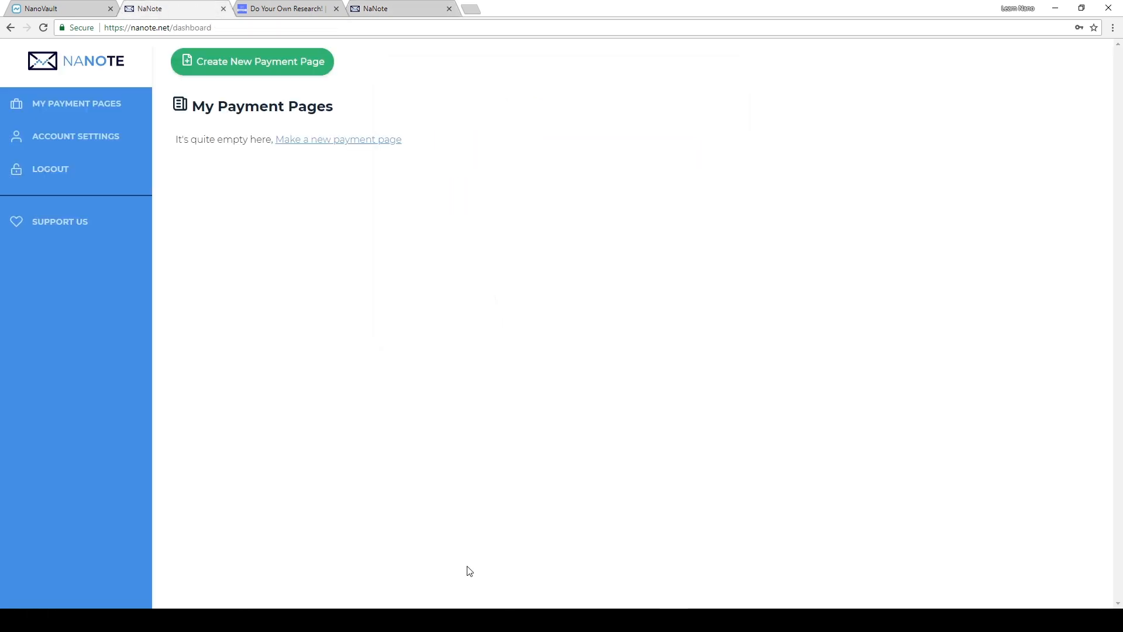
click(249, 69)
click(278, 100)
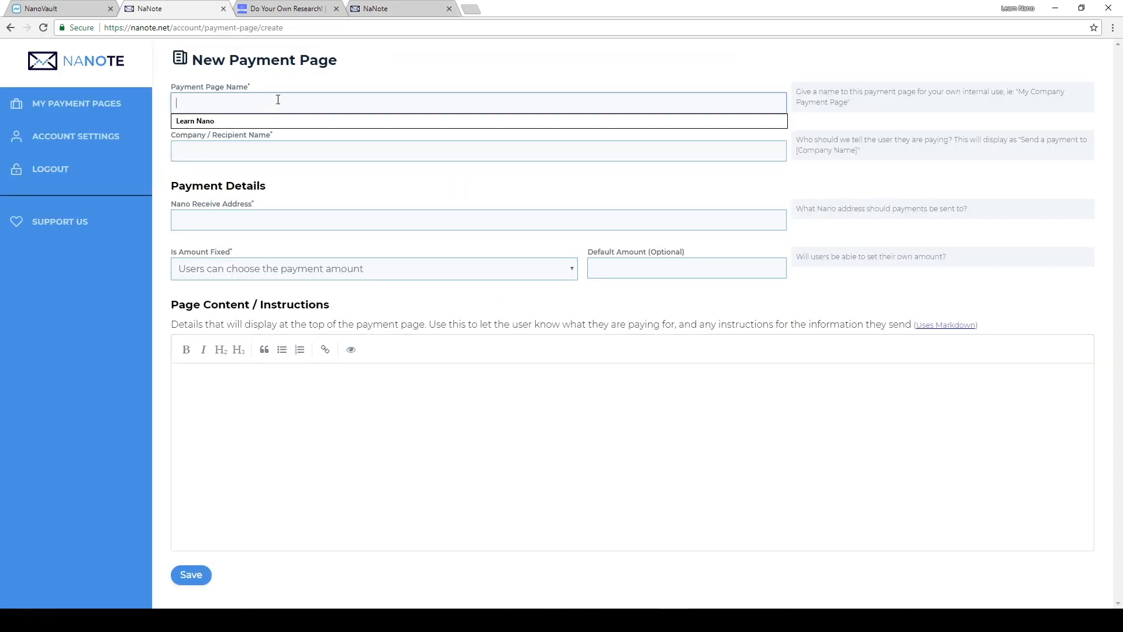
click(390, 76)
click(311, 94)
key(Down)
key(Return)
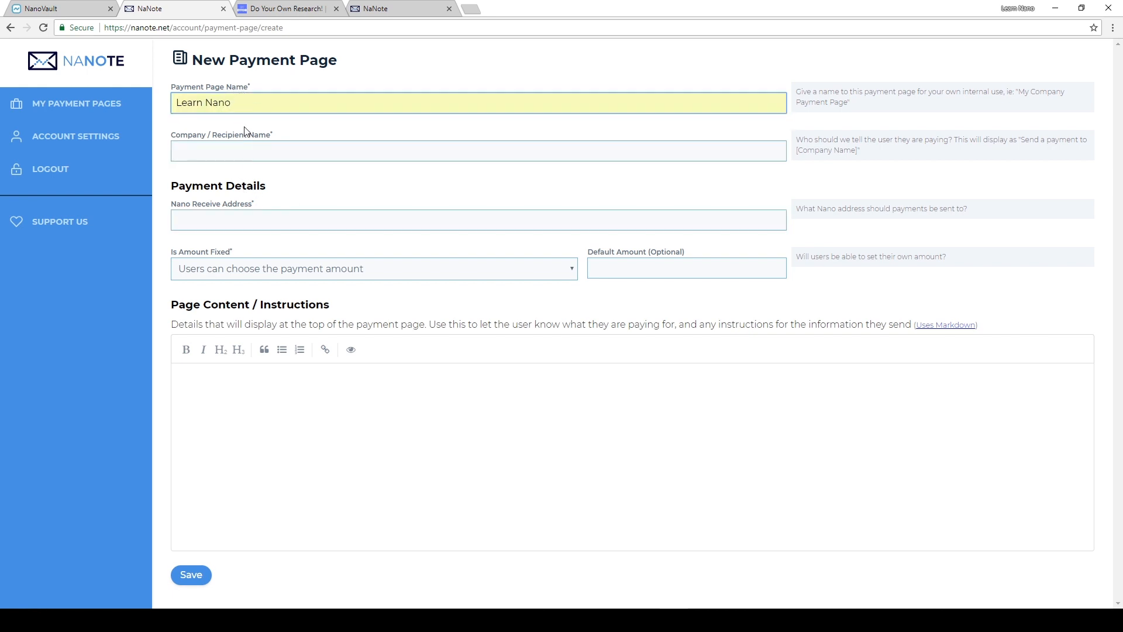
- Extend the payment page name to "Learn Nano Donations" and go to the company / recipient name
click(246, 144)
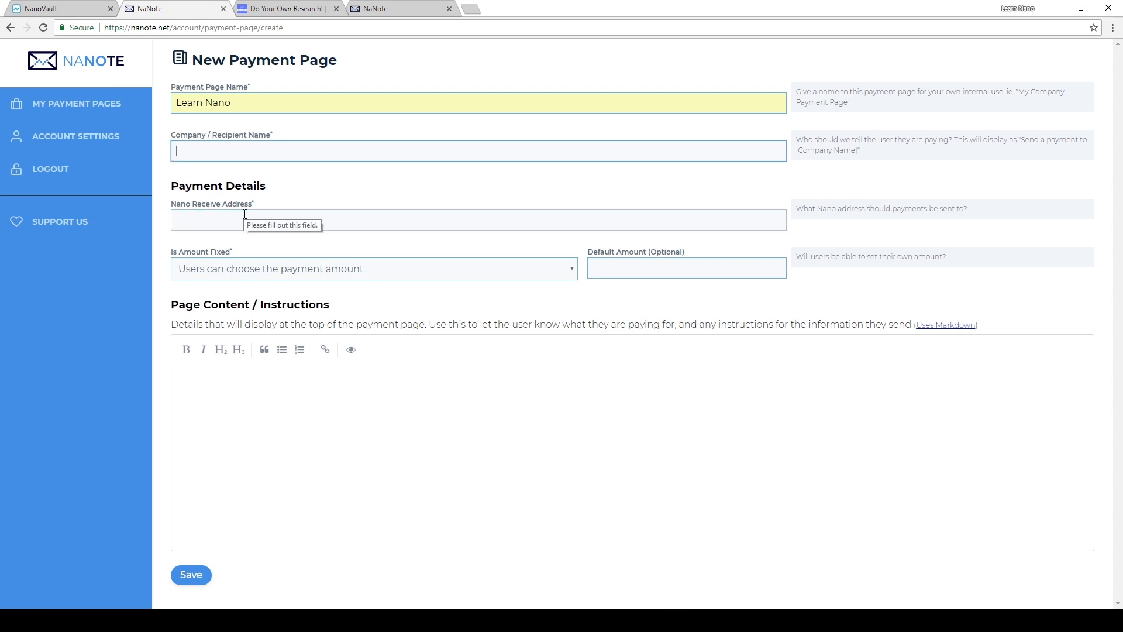
click(255, 103)
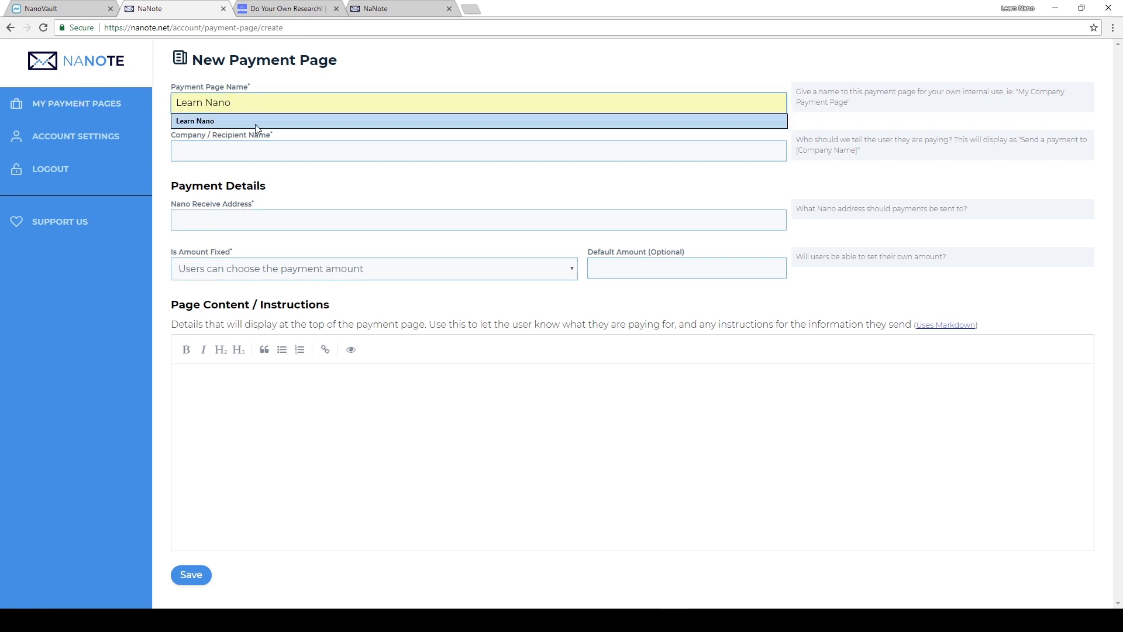
click(246, 102)
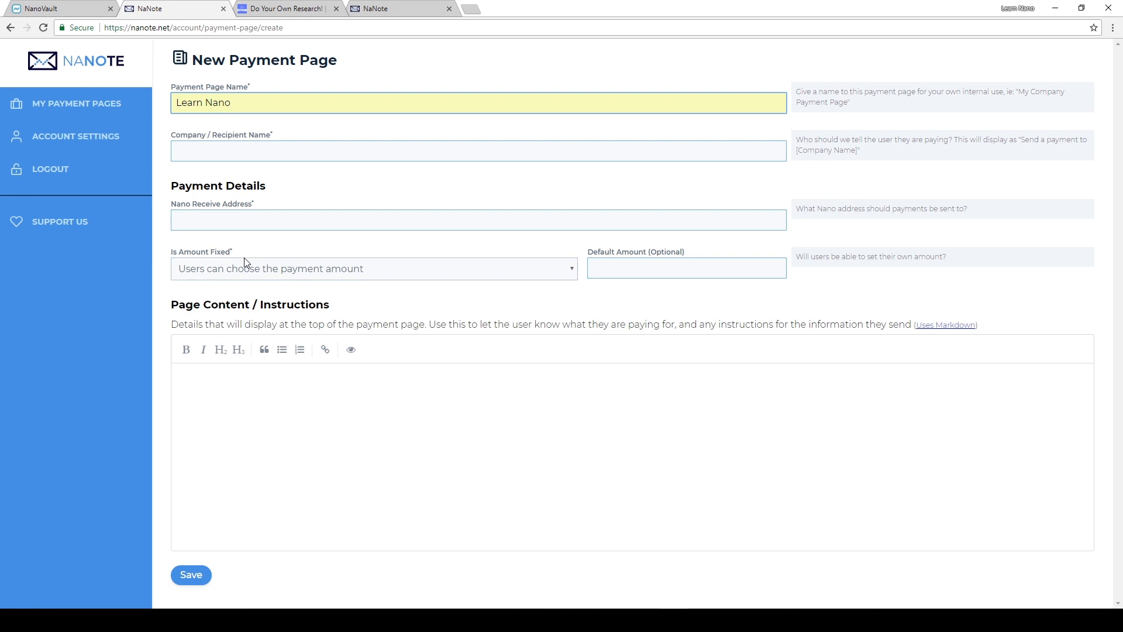
text(Donations)
click(313, 143)
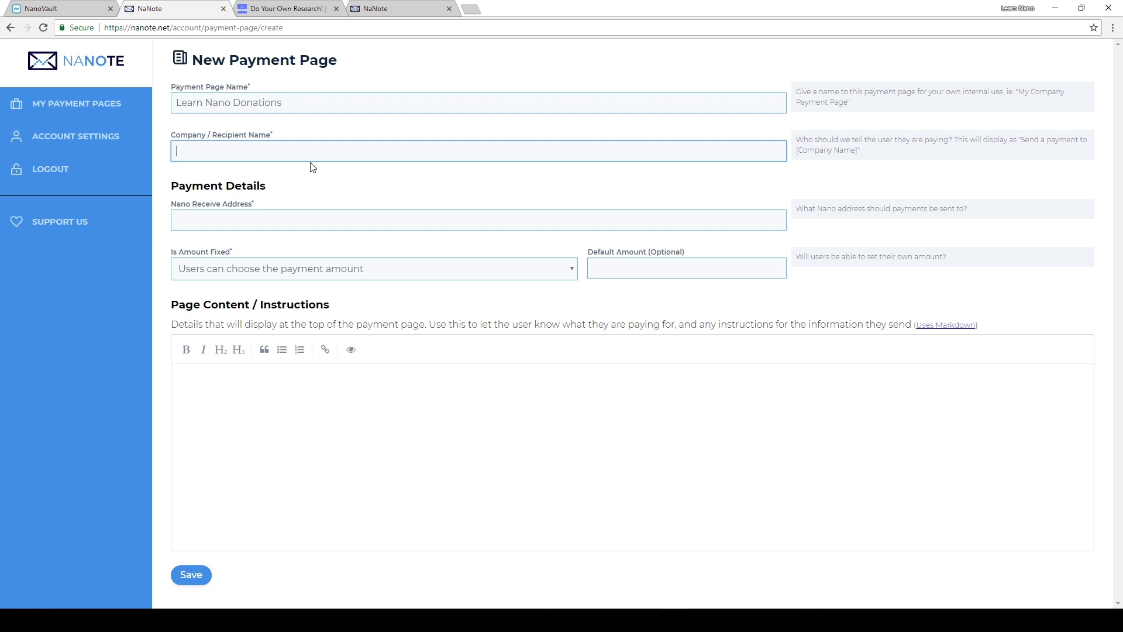
- Set the company / recipient name to "Learn Nano" and fill the Nano receive address with the Website account's address copied from NanoVault
text(Lean )
text(n Nano)
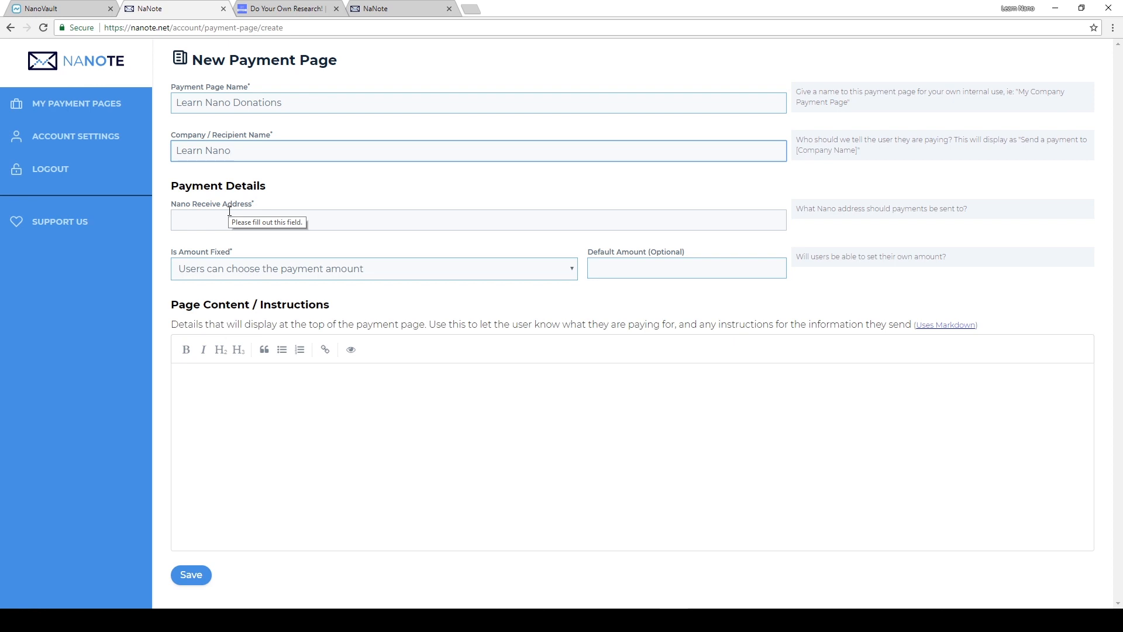
click(43, 8)
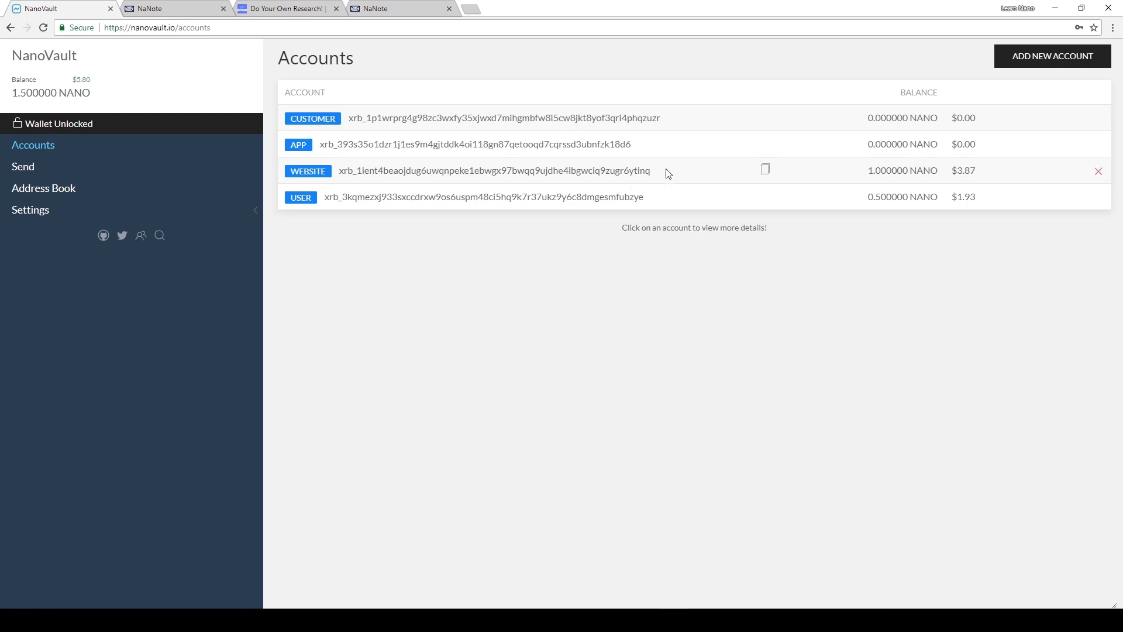
click(764, 170)
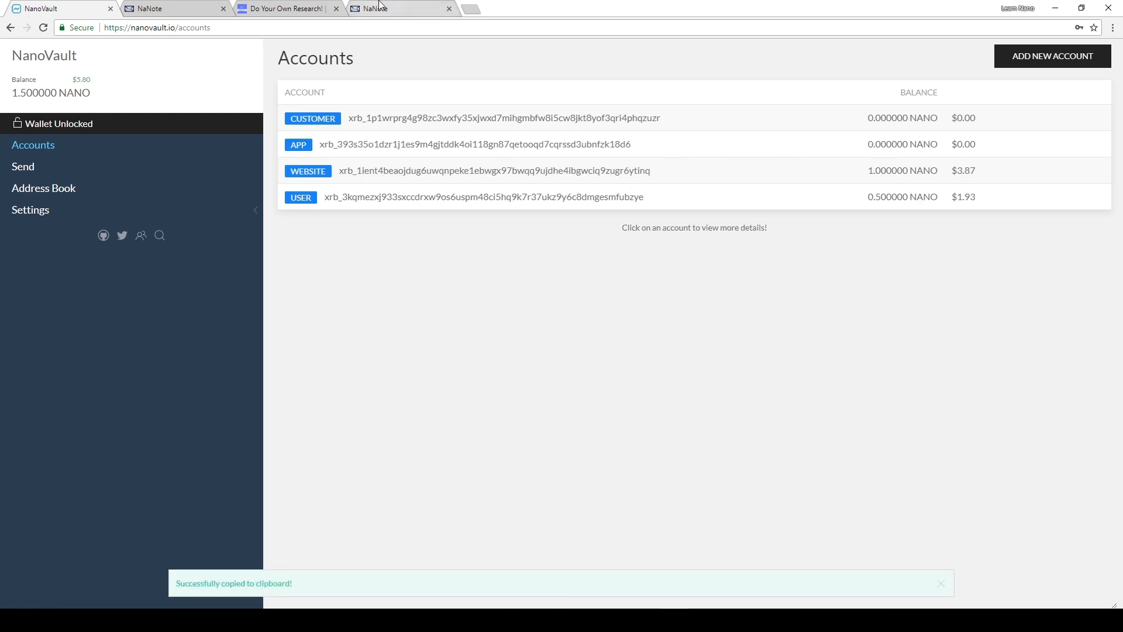
click(399, 7)
click(278, 6)
click(181, 7)
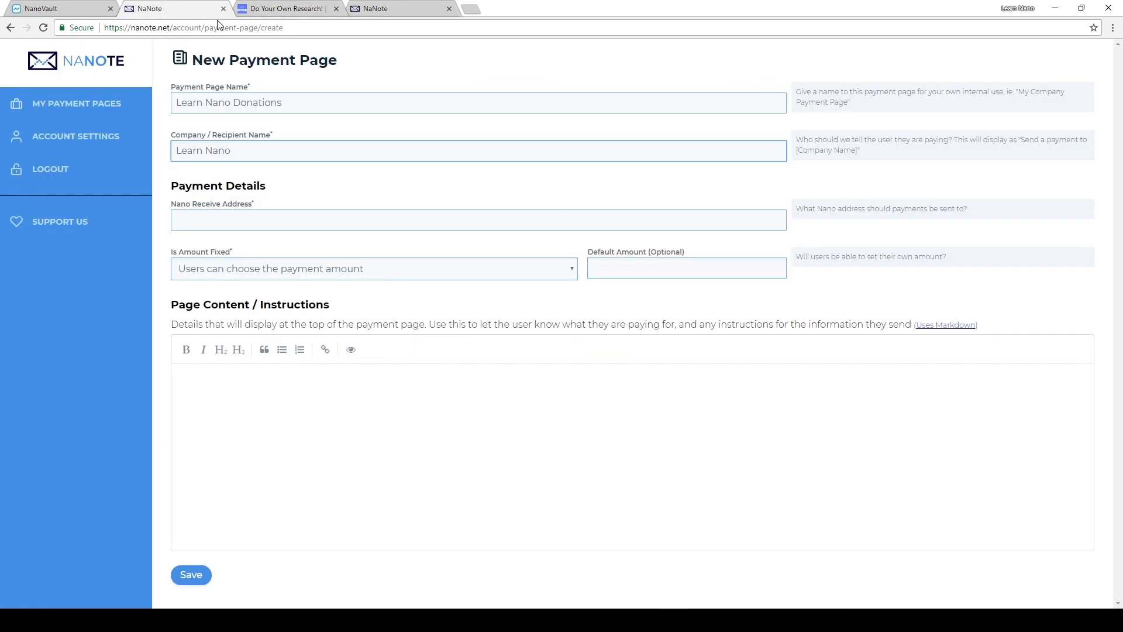
click(243, 220)
key(ctrl+v)
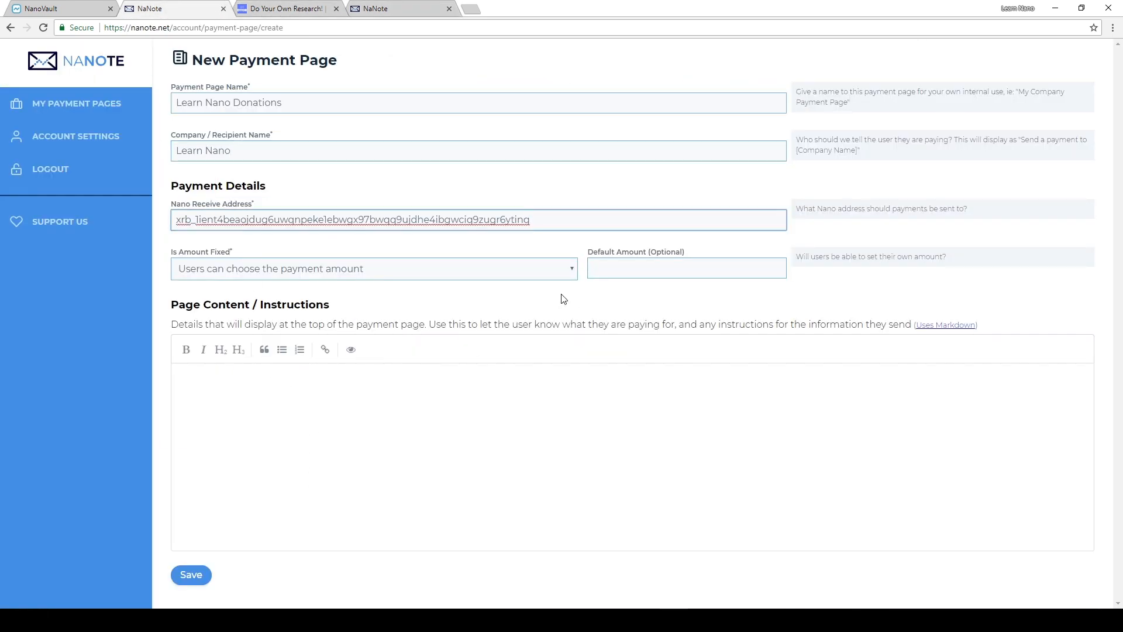
drag(564, 221, 147, 203)
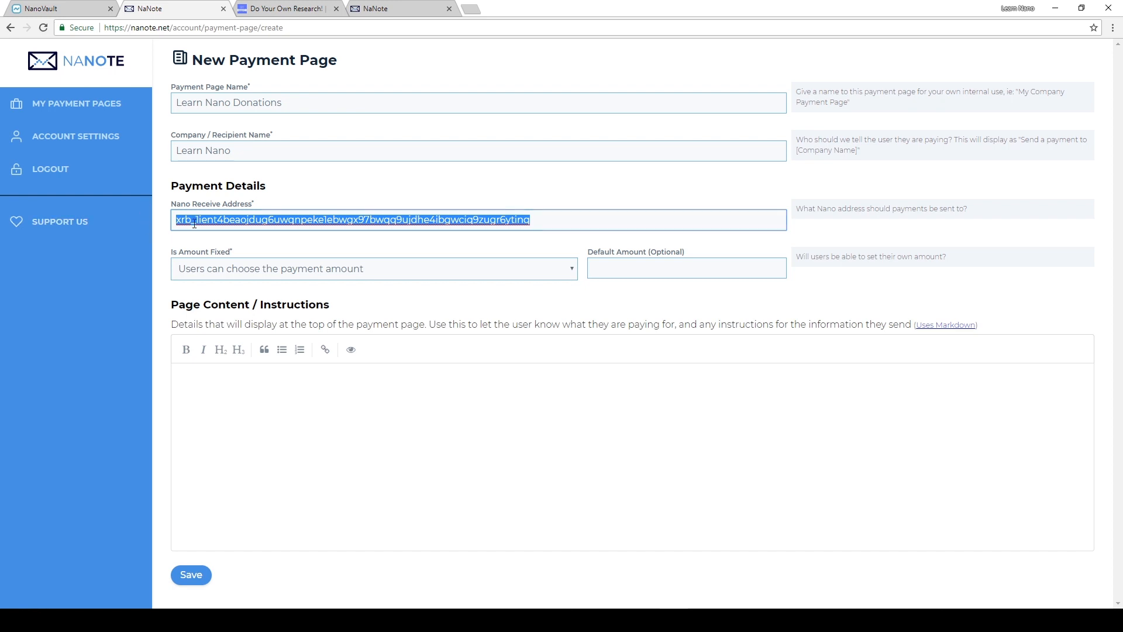
click(212, 226)
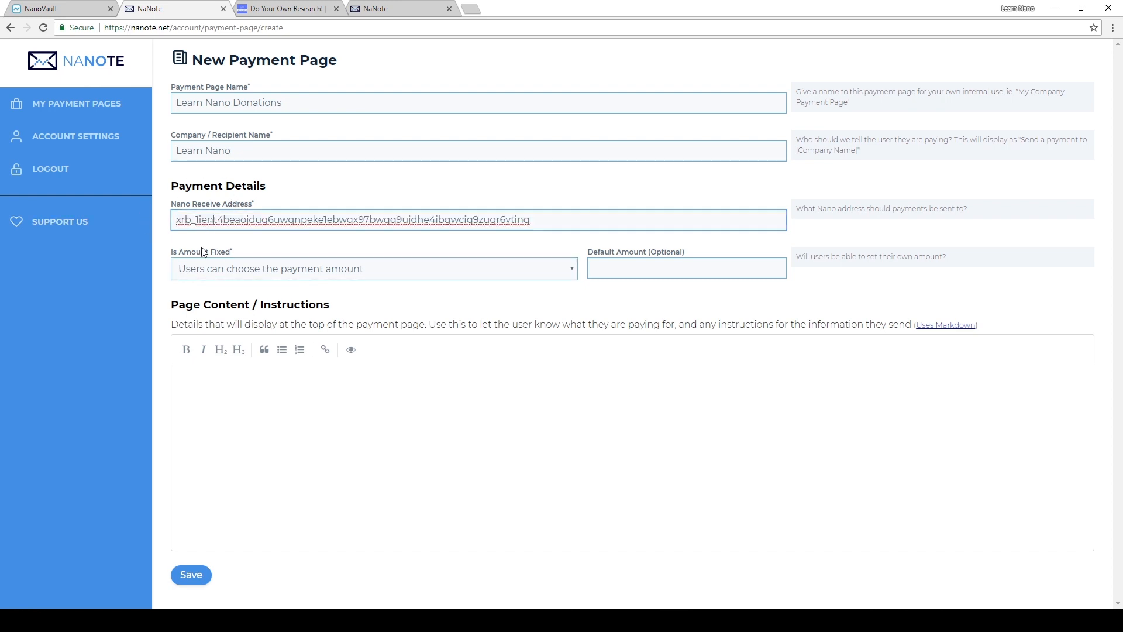
click(199, 235)
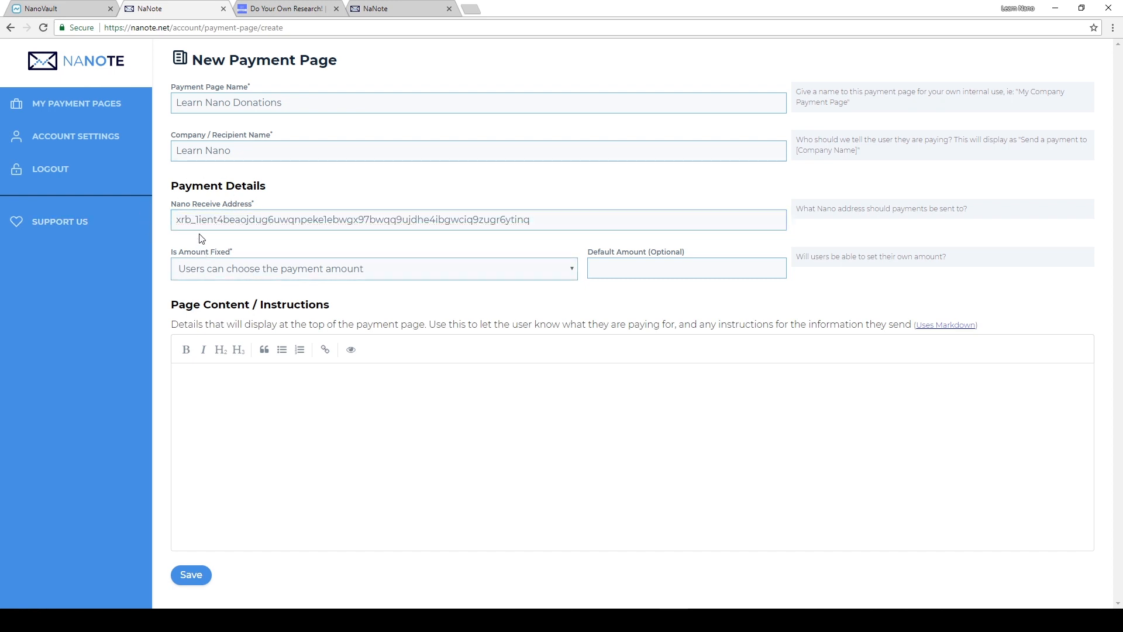
- Keep the amount option "Users can choose the payment amount" and set the default amount to 0.1
click(220, 276)
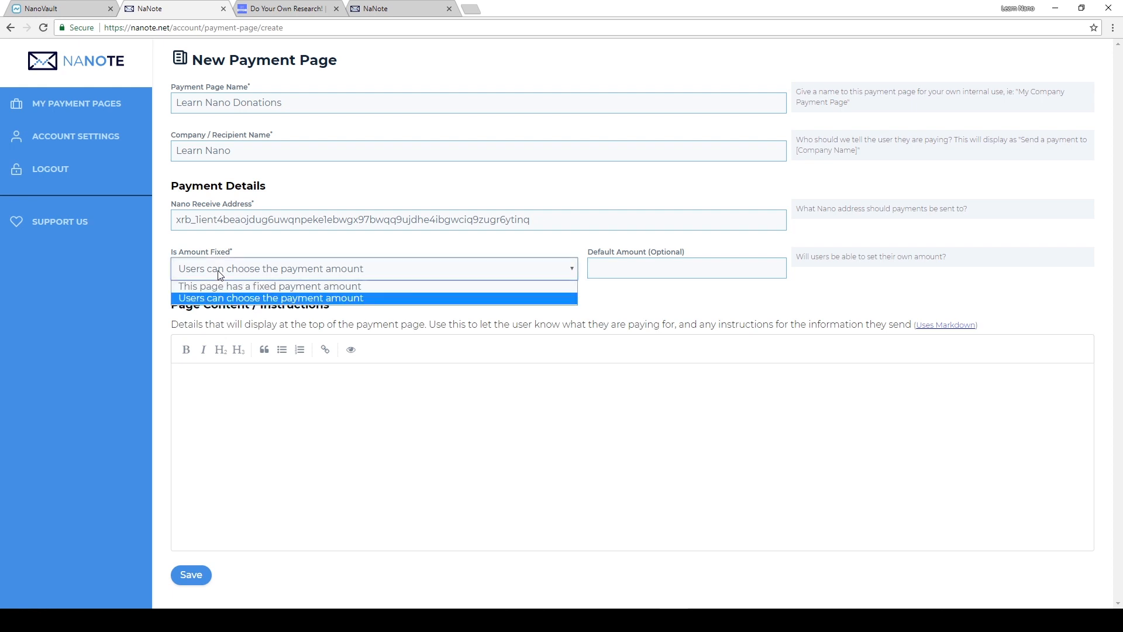
click(269, 299)
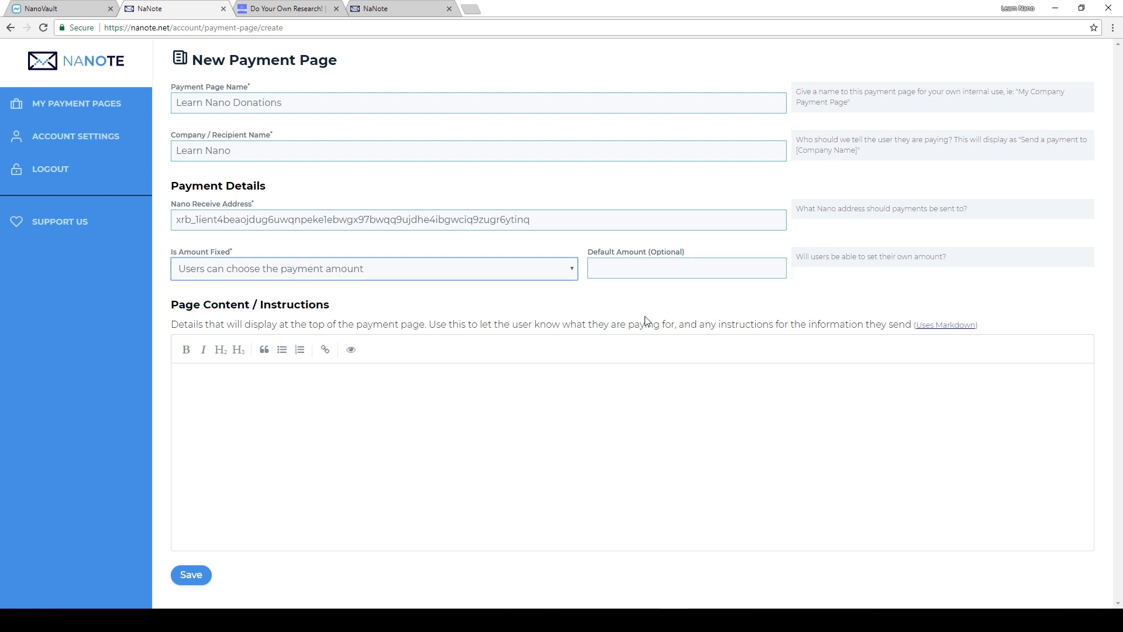
click(628, 267)
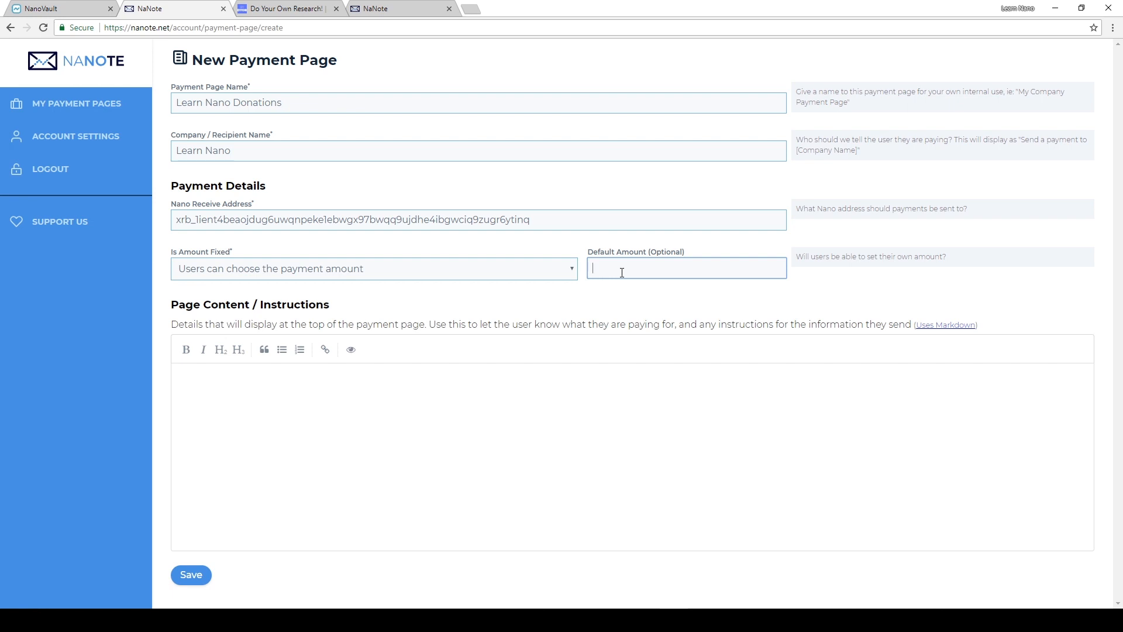
text(0.1)
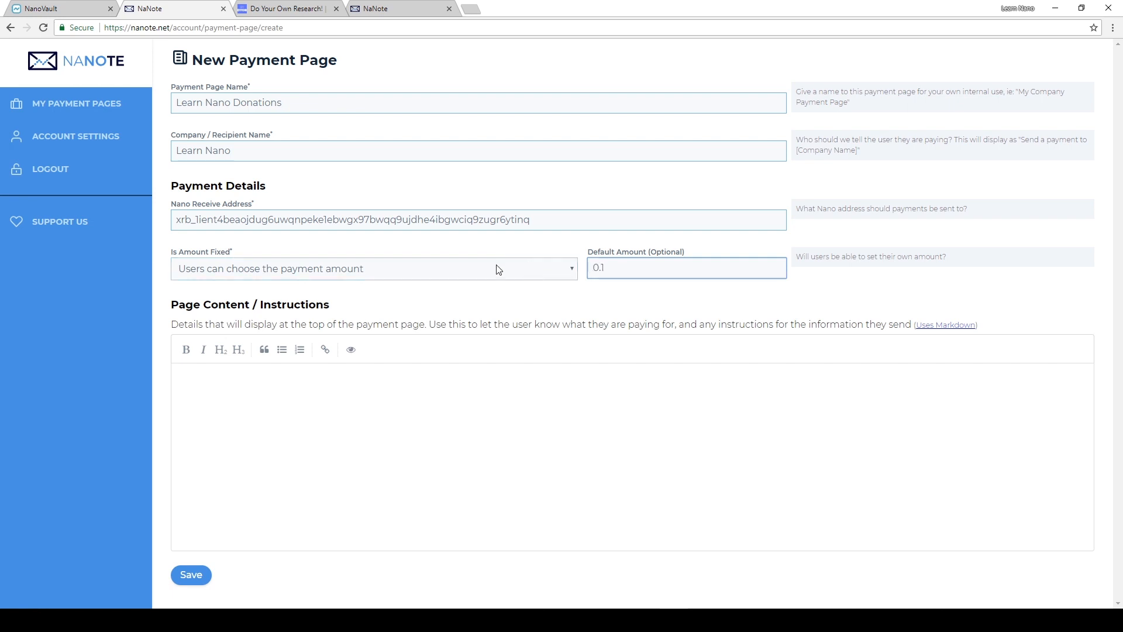
click(534, 293)
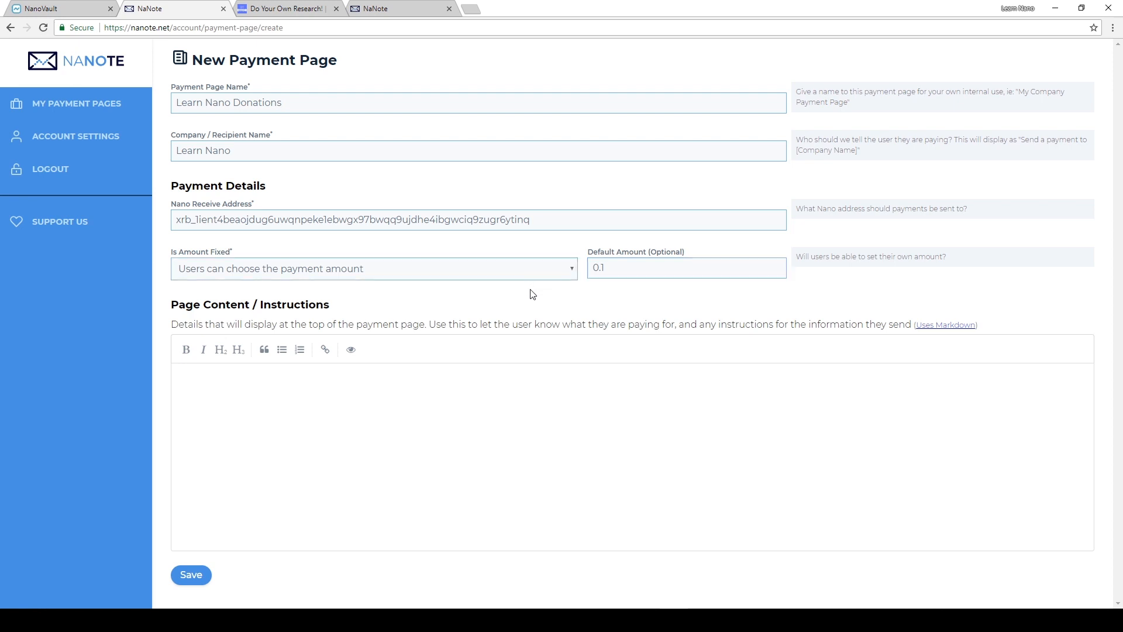
- Enter "Happy to accept donations!" as the page content, save the payment page and decline the upgrade in favour of a simple page
click(416, 418)
text(Happy to accept donations!)
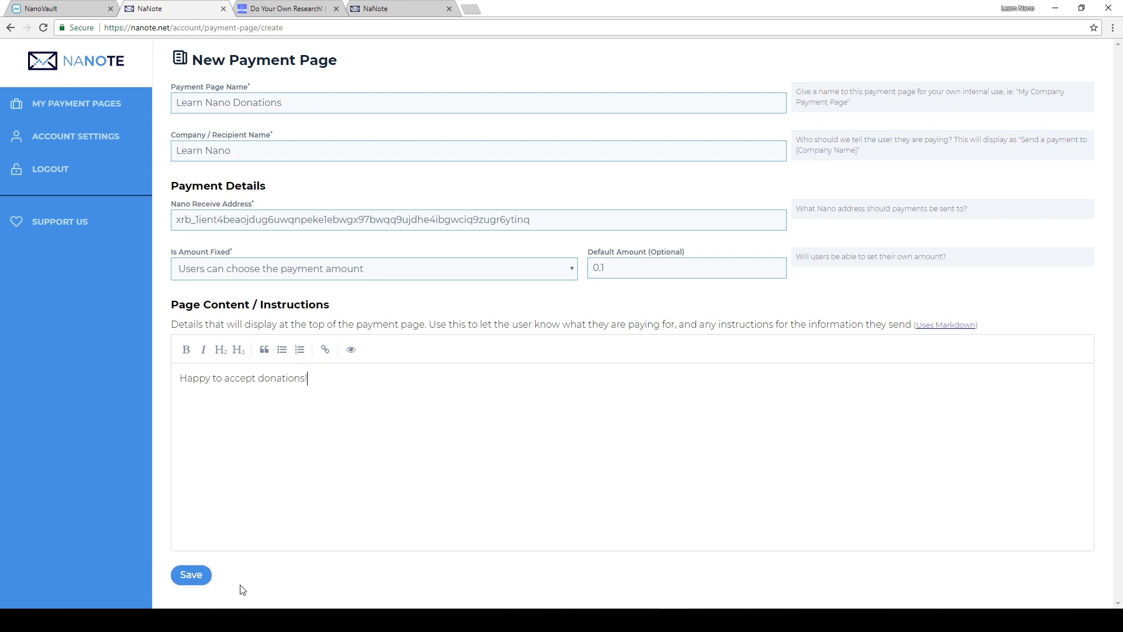
click(191, 574)
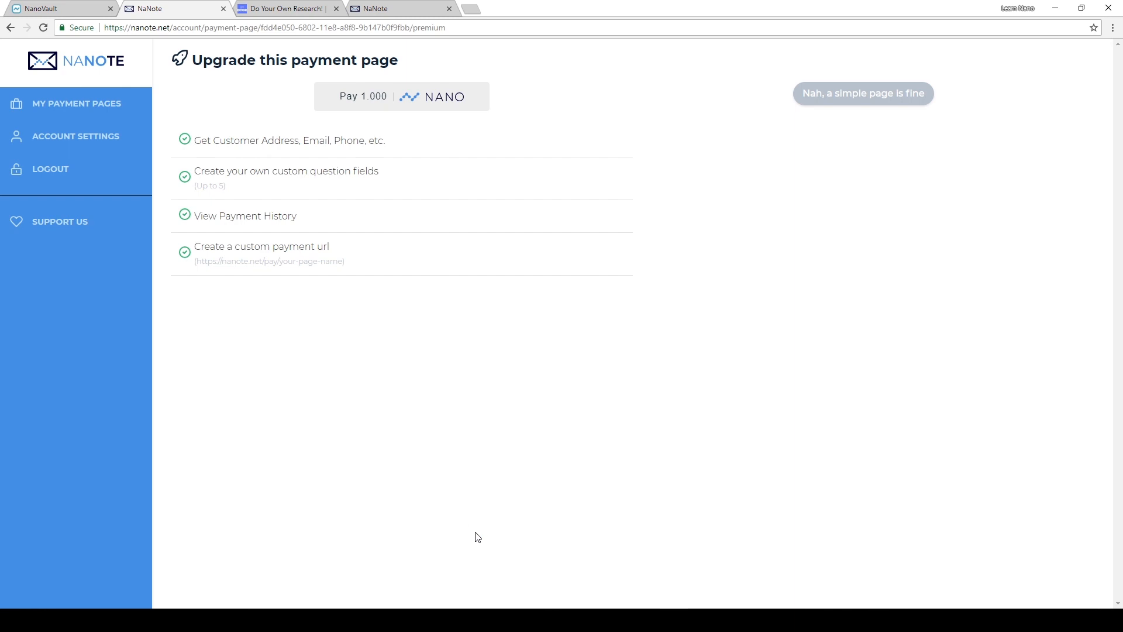
click(884, 100)
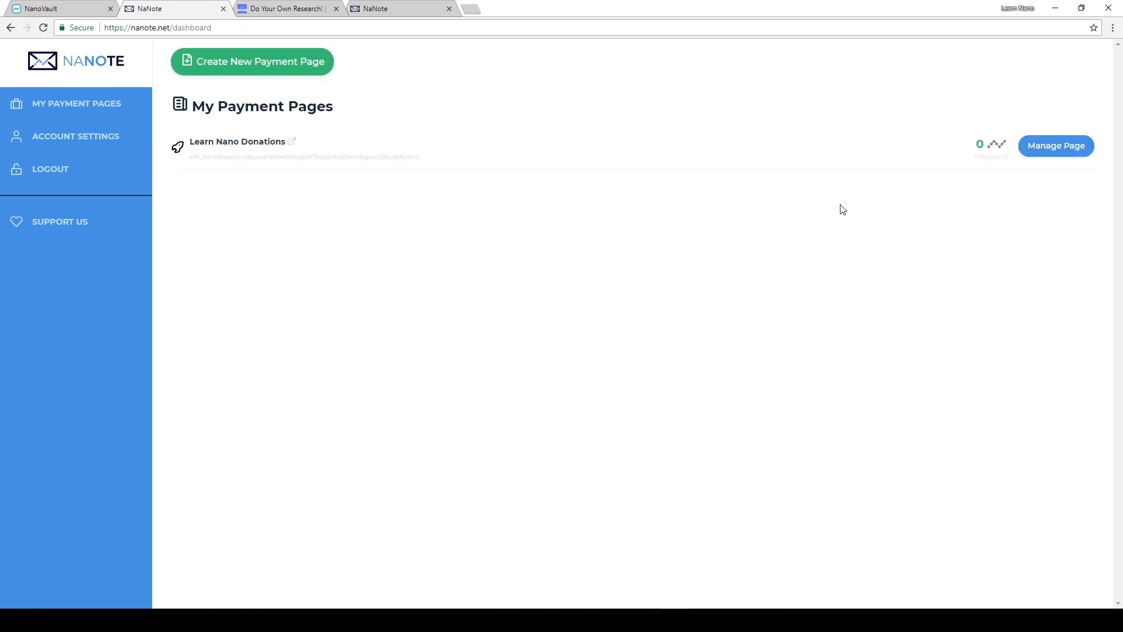
- Open the public page of Learn Nano Donations and select its full payment URL
drag(1008, 156, 971, 146)
click(986, 174)
click(266, 148)
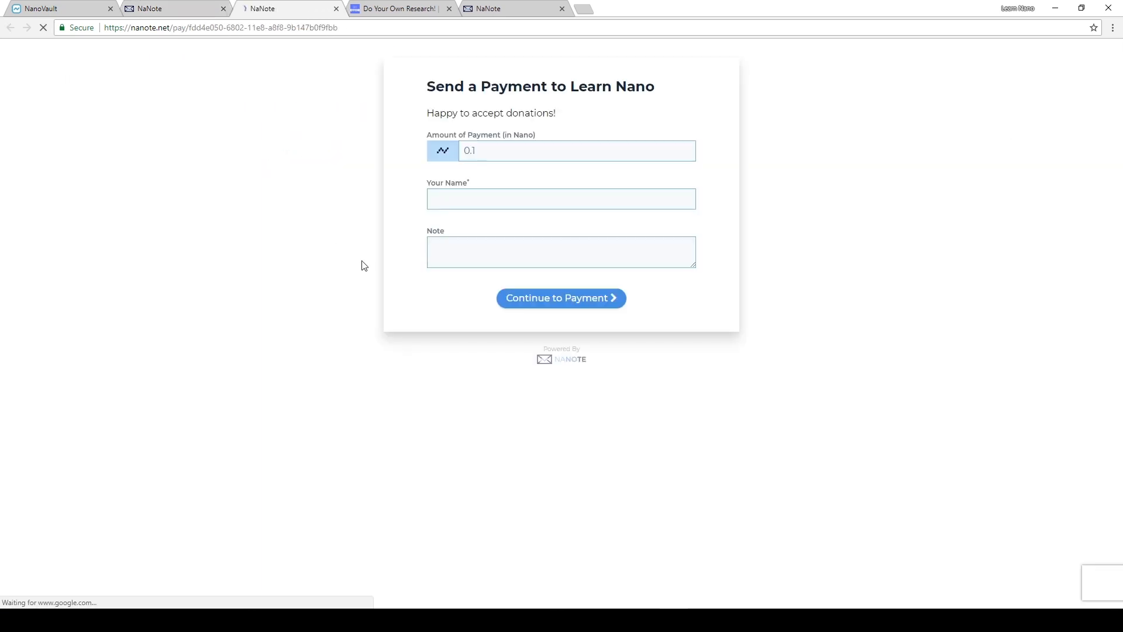
drag(105, 29, 351, 30)
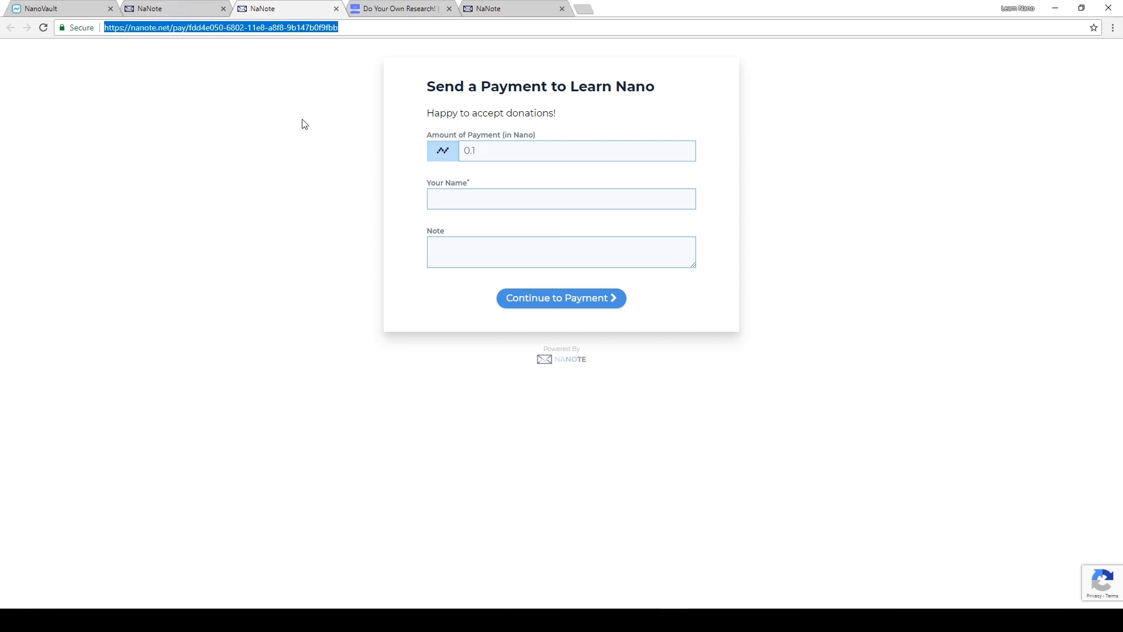
- Fill in the payment form with amount .001, name "Test" and note "howdy!", and continue to payment
click(526, 149)
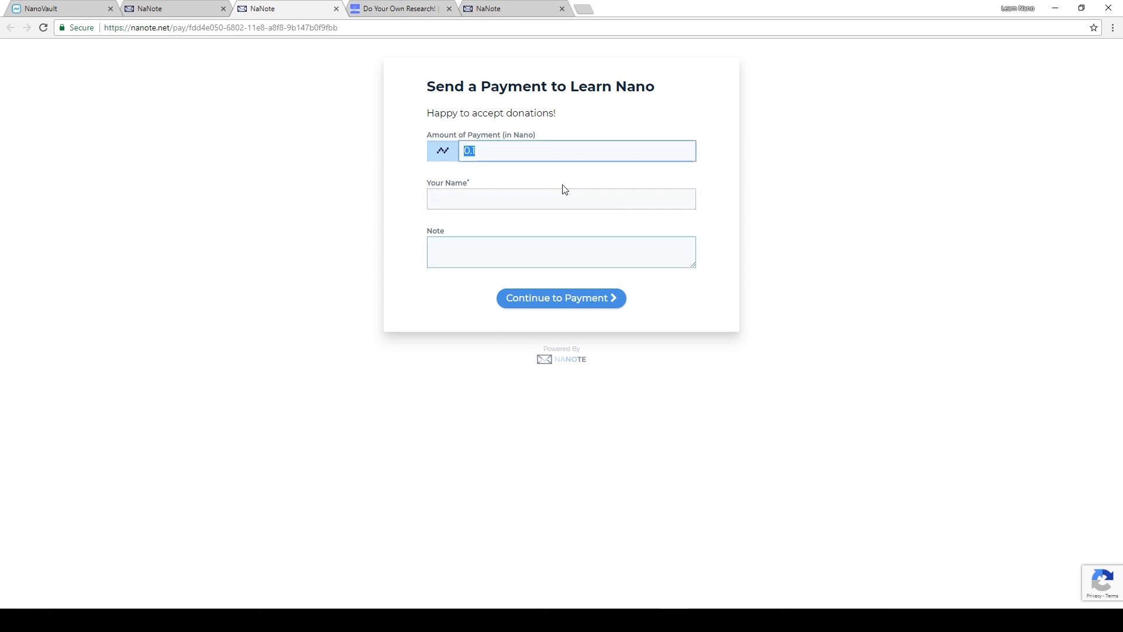
key(BackSpace)
text(.001)
key(Tab)
text(Test)
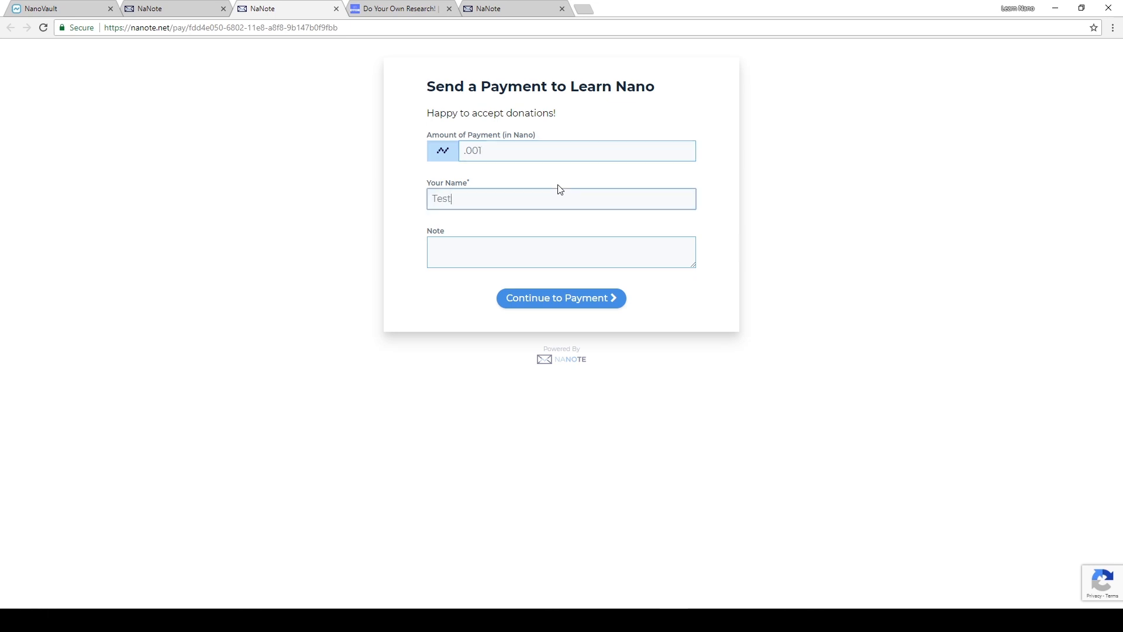
key(Tab)
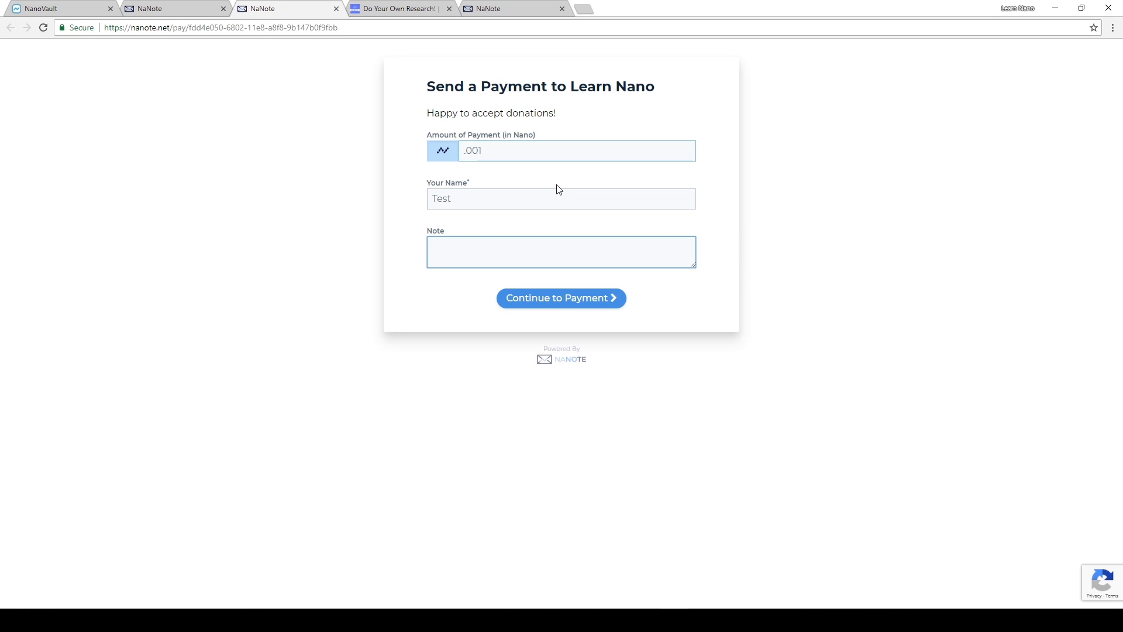
text(howdy!)
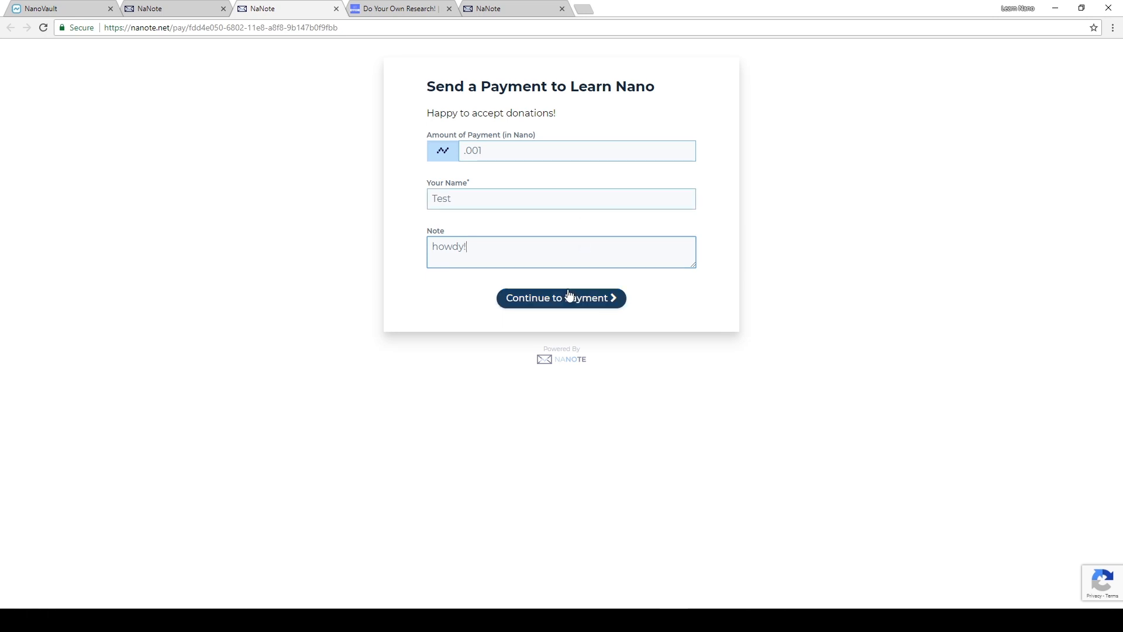
click(567, 298)
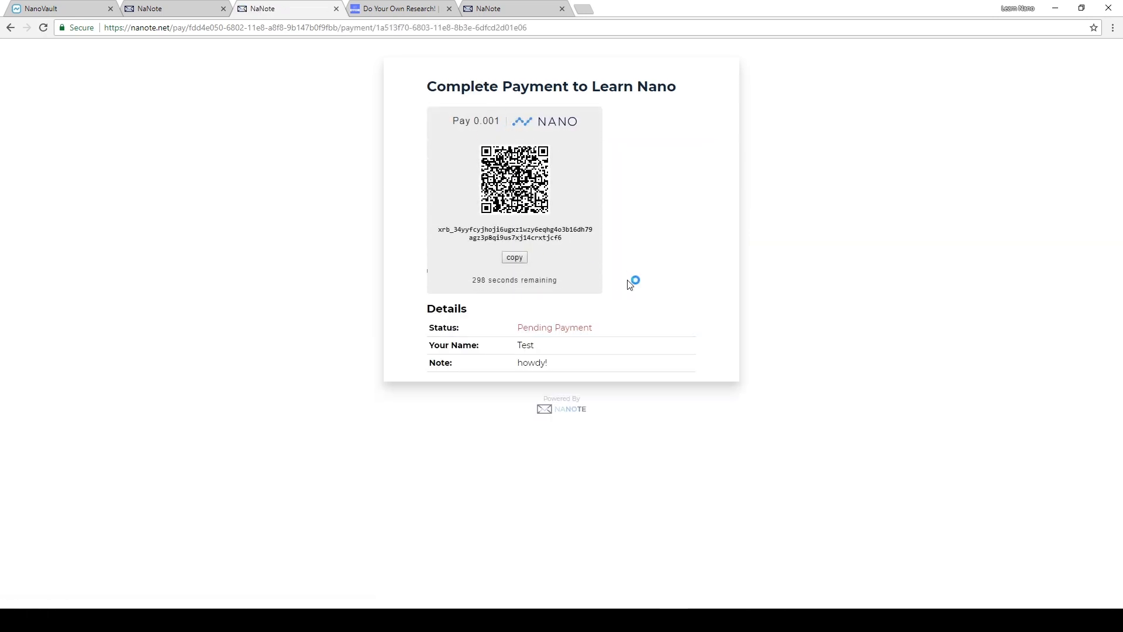
- Switch to NanoVault and start a Nano transfer with User as the from account
click(40, 5)
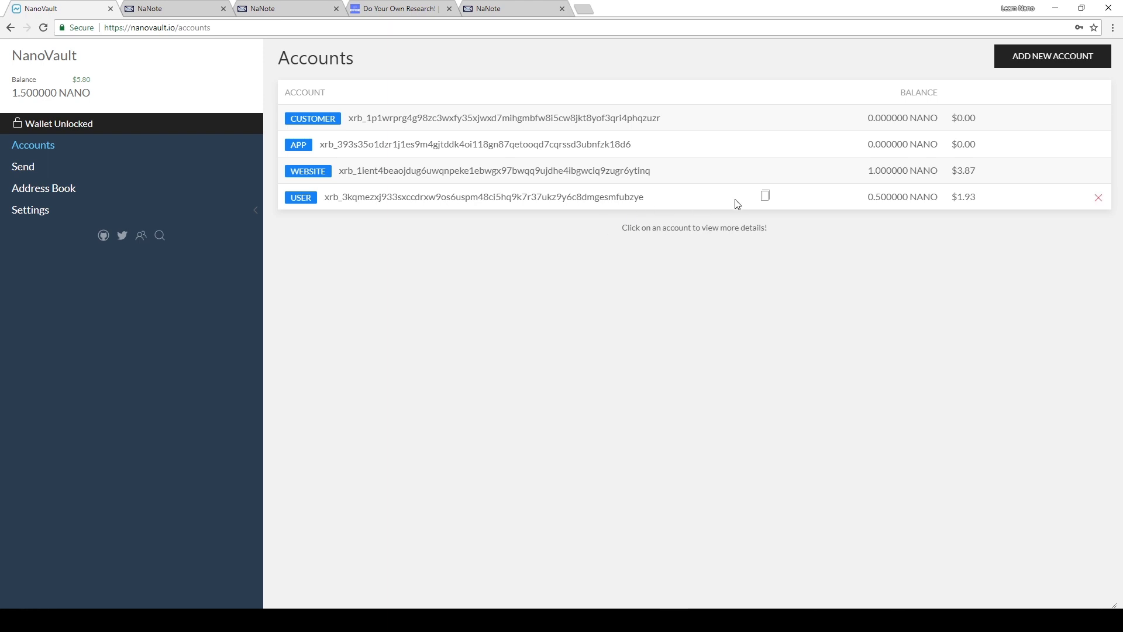
click(46, 166)
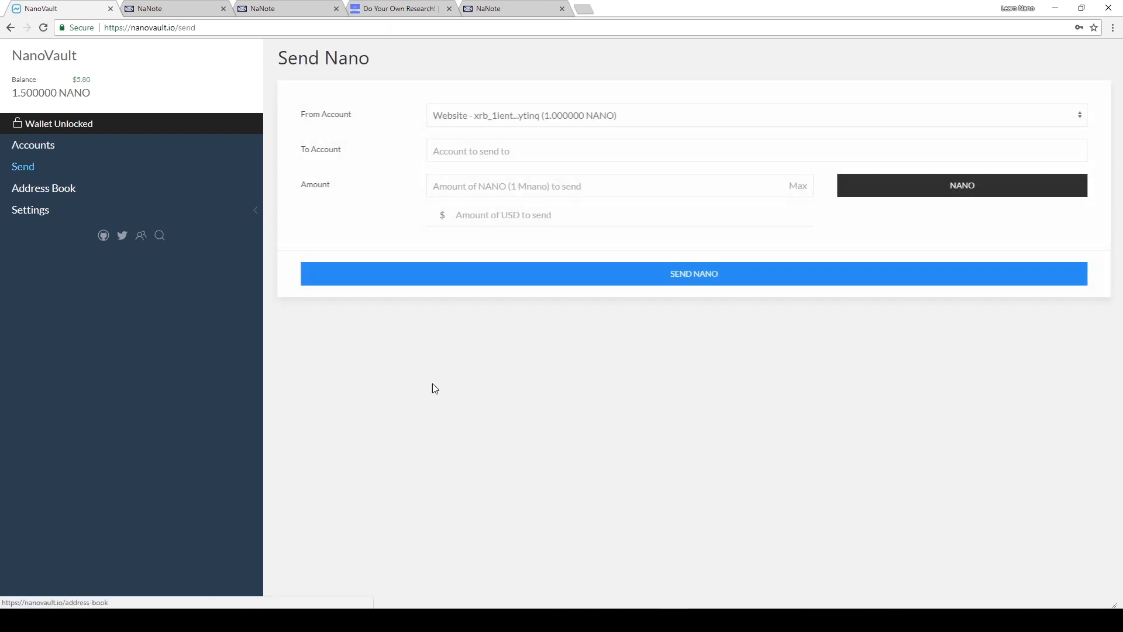
click(474, 116)
click(491, 169)
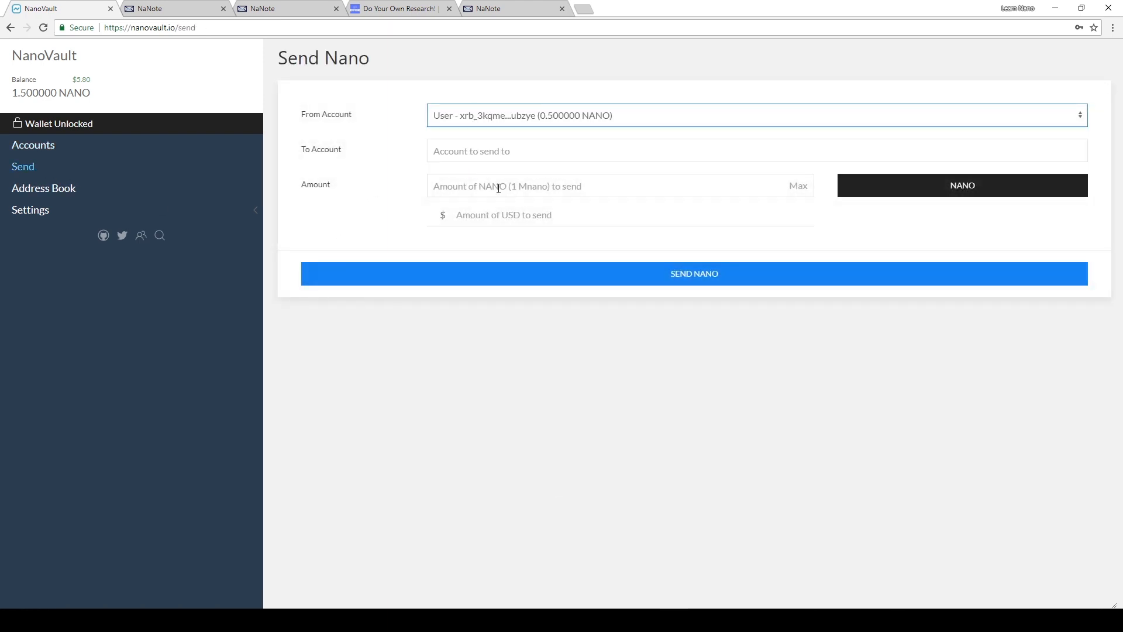
click(502, 156)
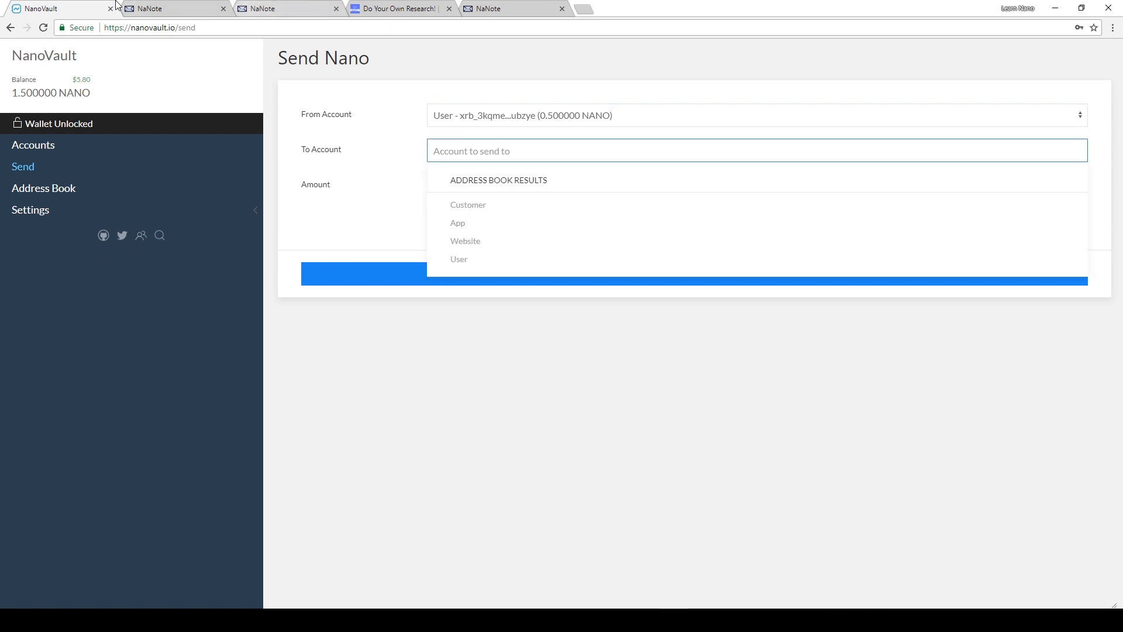
- Copy the payment address from the NaNote payment page and paste it as the recipient account of the NanoVault transfer
click(162, 11)
click(291, 9)
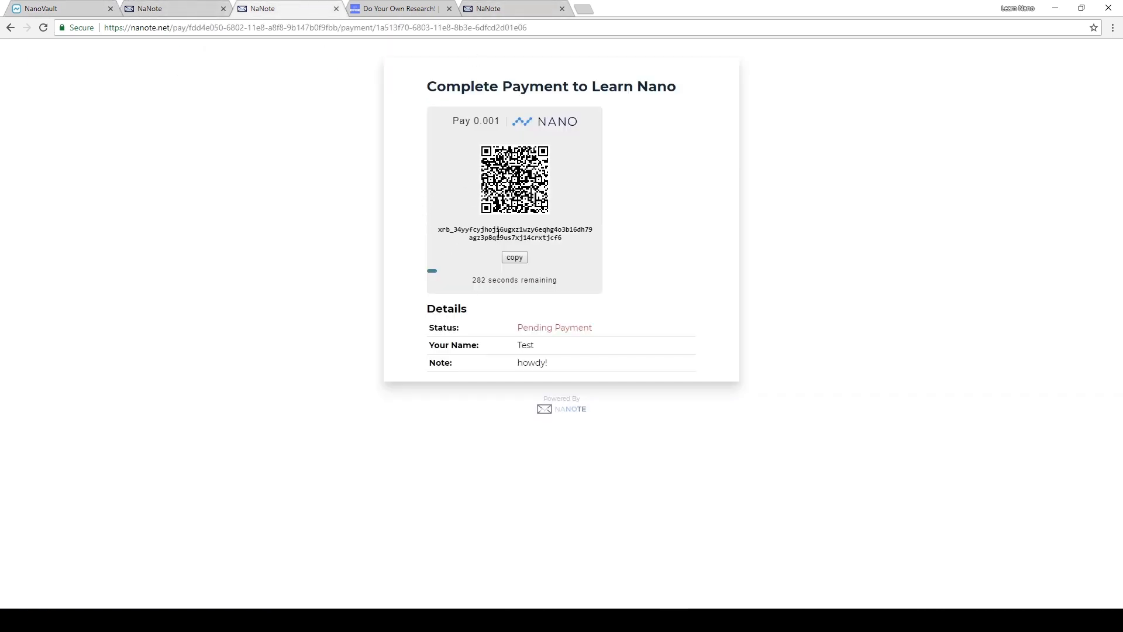
double_click(495, 237)
right_click(499, 234)
click(534, 242)
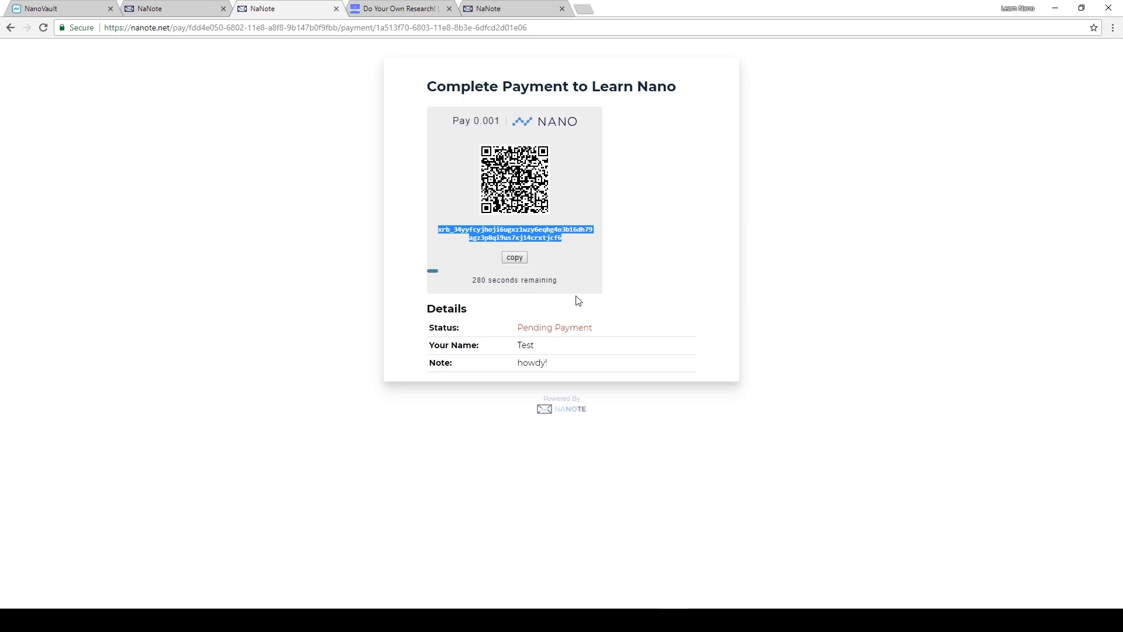
click(91, 7)
key(ctrl+v)
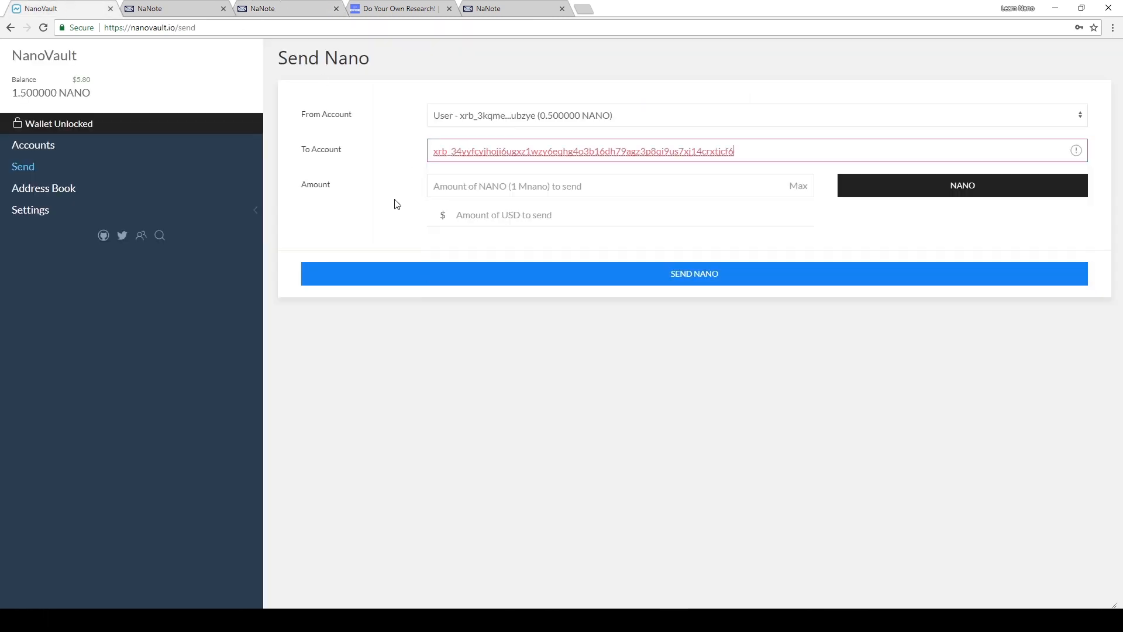
- Send 0.001 NANO to the payment address, checking the requested amount first, and return to the NaNote payment page
click(474, 187)
text(0.001)
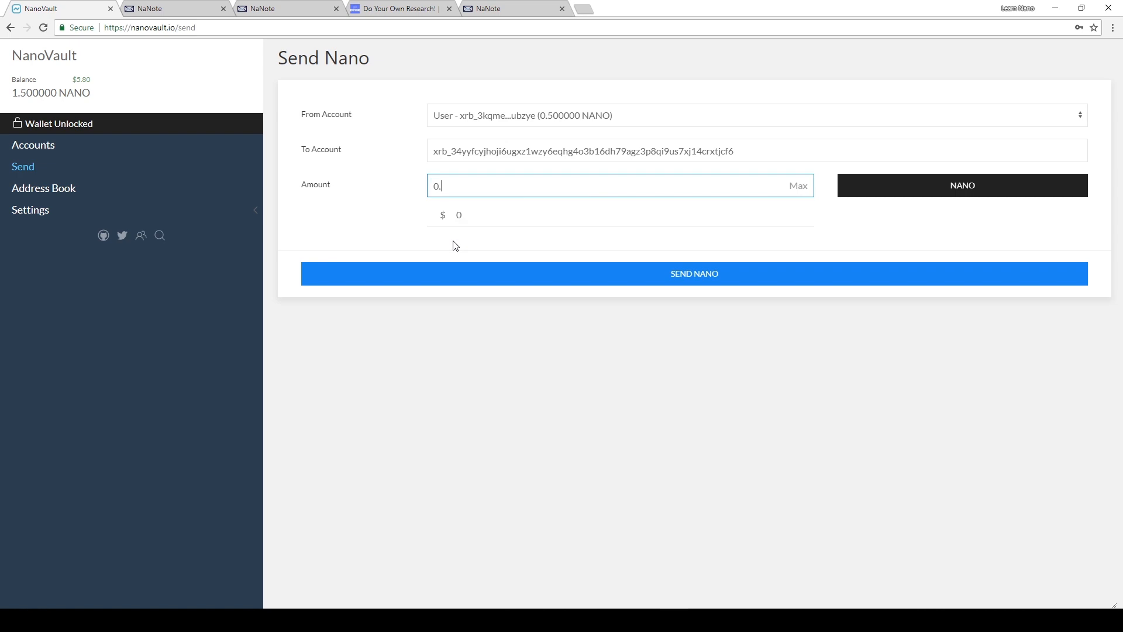
click(191, 7)
click(319, 7)
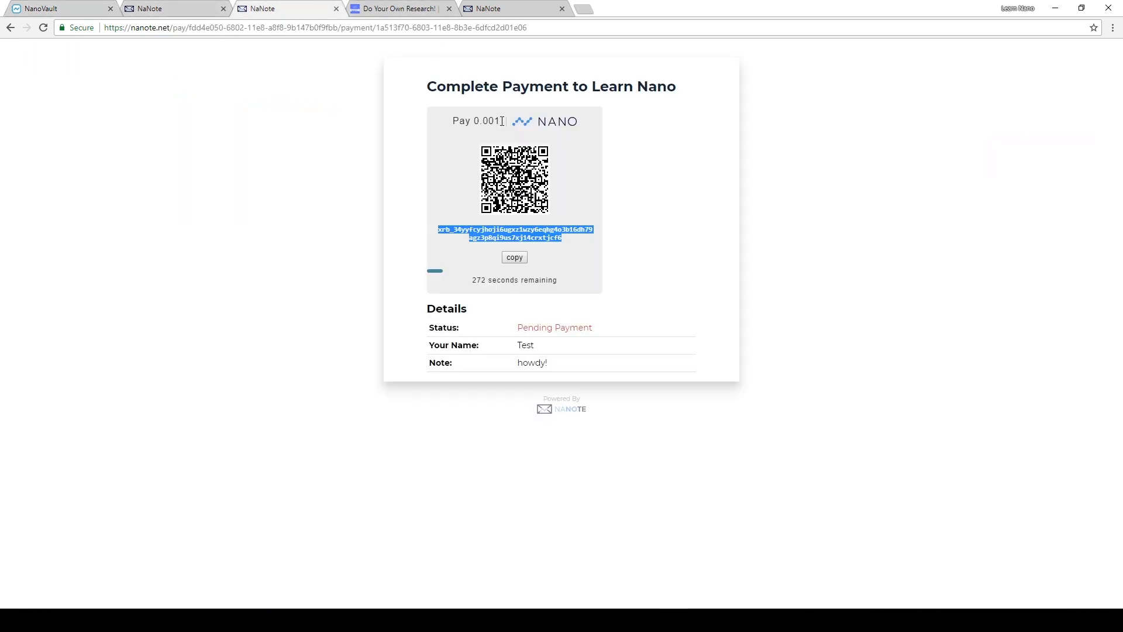
click(30, 7)
click(636, 285)
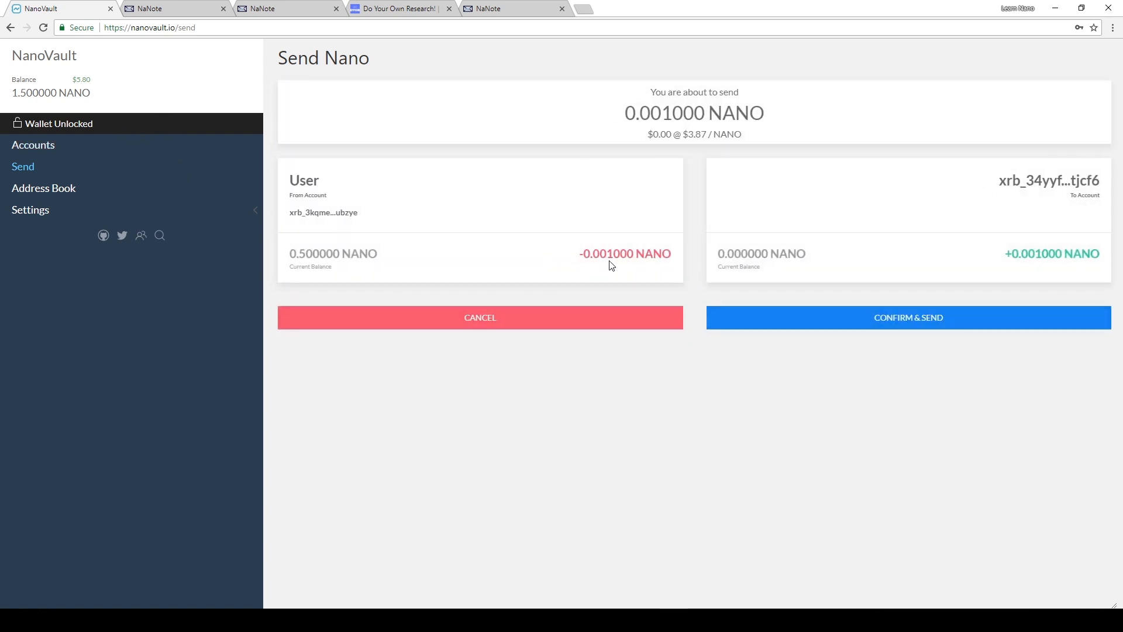
click(893, 320)
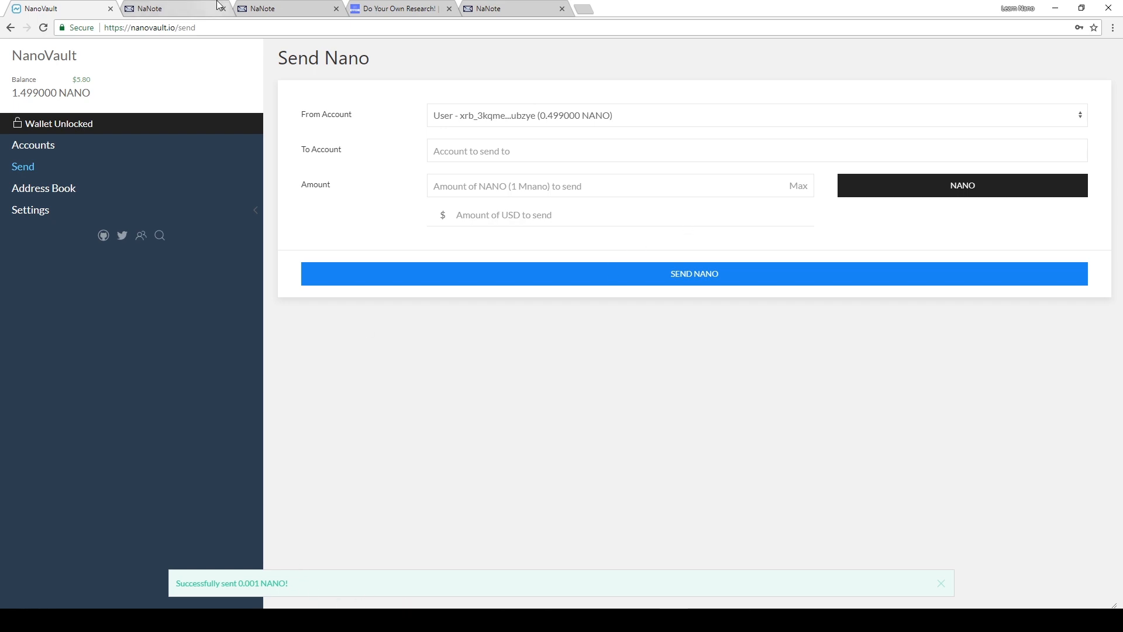
click(168, 7)
click(262, 8)
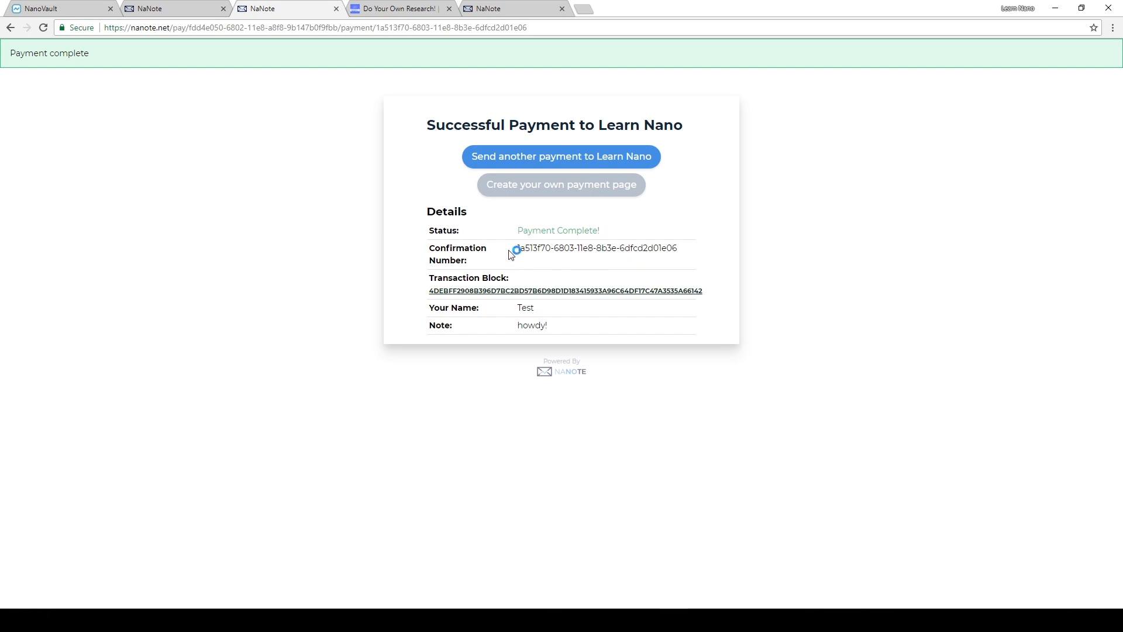
- Check the payment's confirmation number, inspect its transaction block on the Nanode explorer, and return to the payment confirmation
drag(512, 249, 588, 264)
click(588, 264)
click(509, 292)
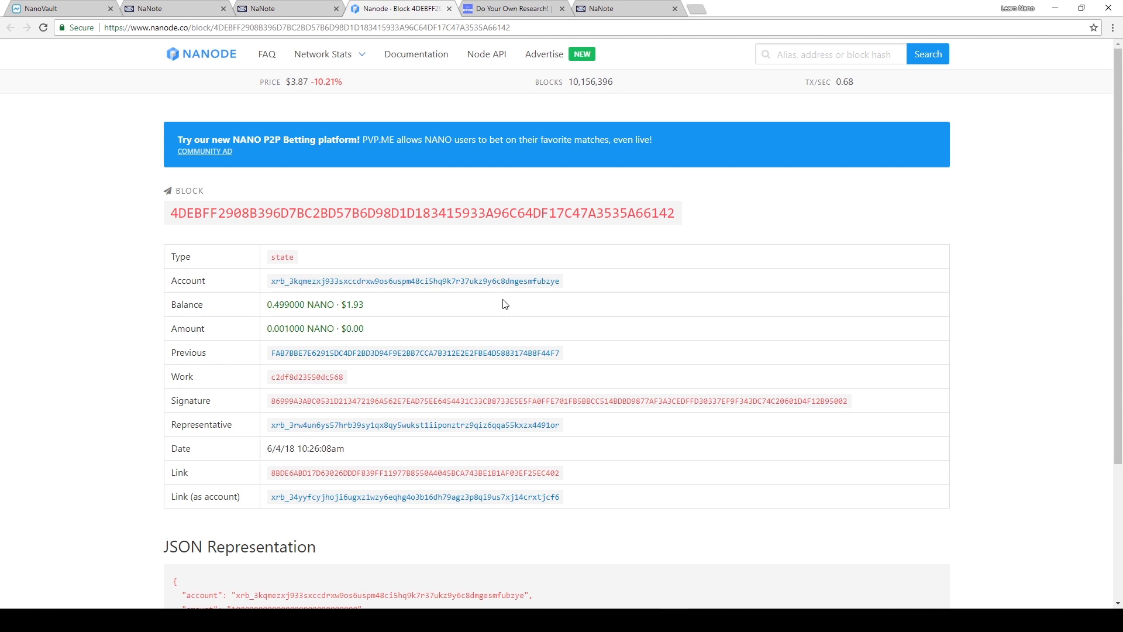
click(318, 8)
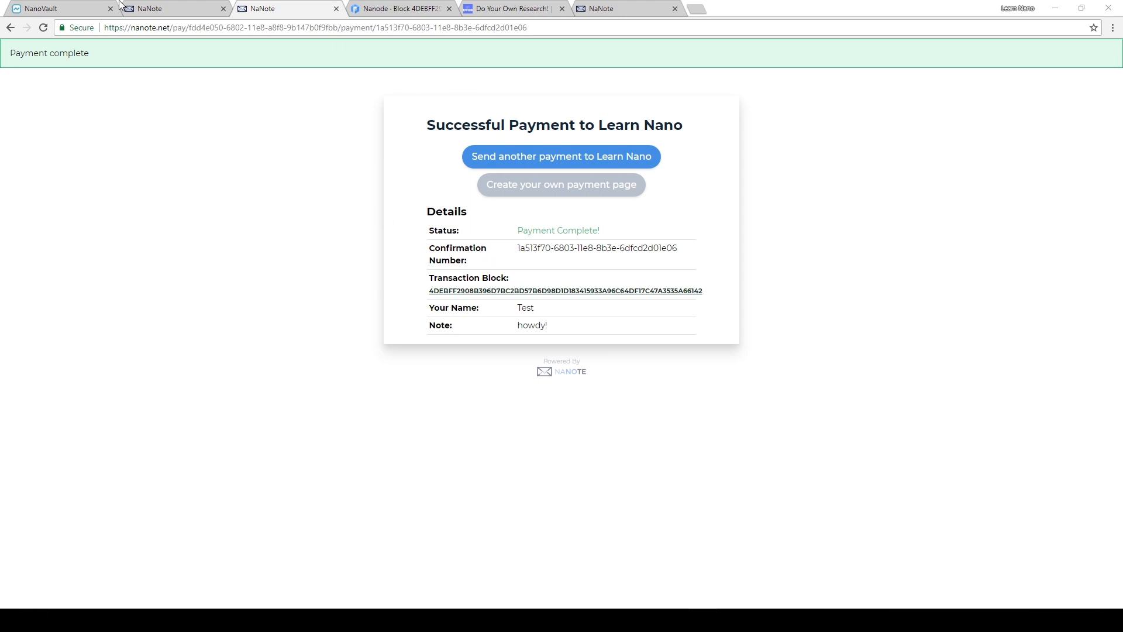
- Reload the NaNote dashboard and open the management page of Learn Nano Donations to check its payment totals
click(159, 6)
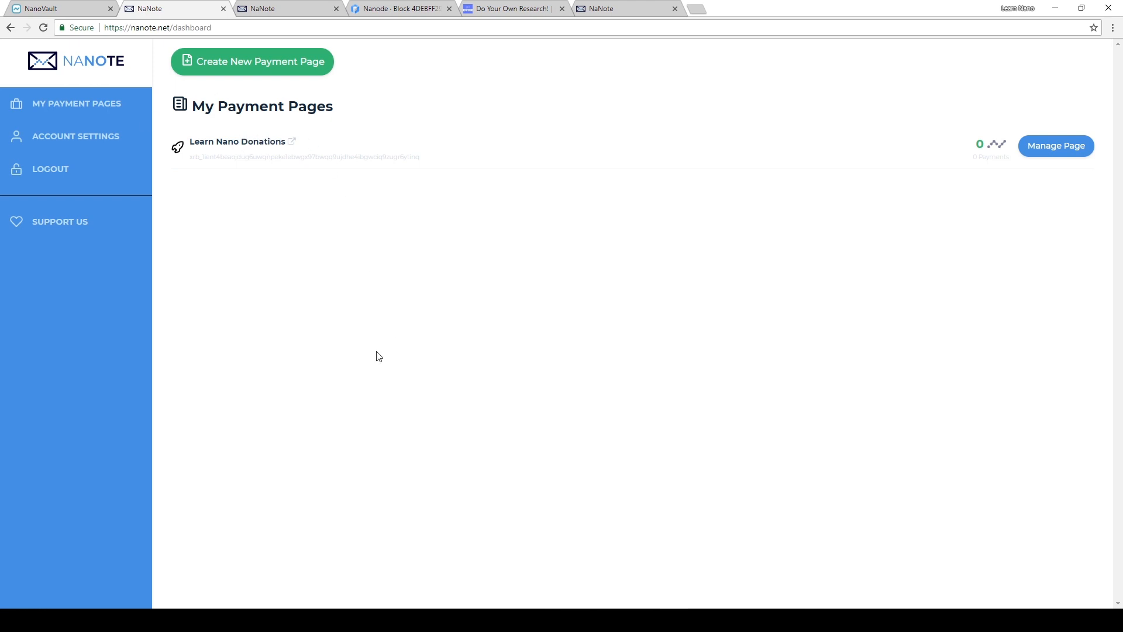
click(42, 28)
click(1041, 149)
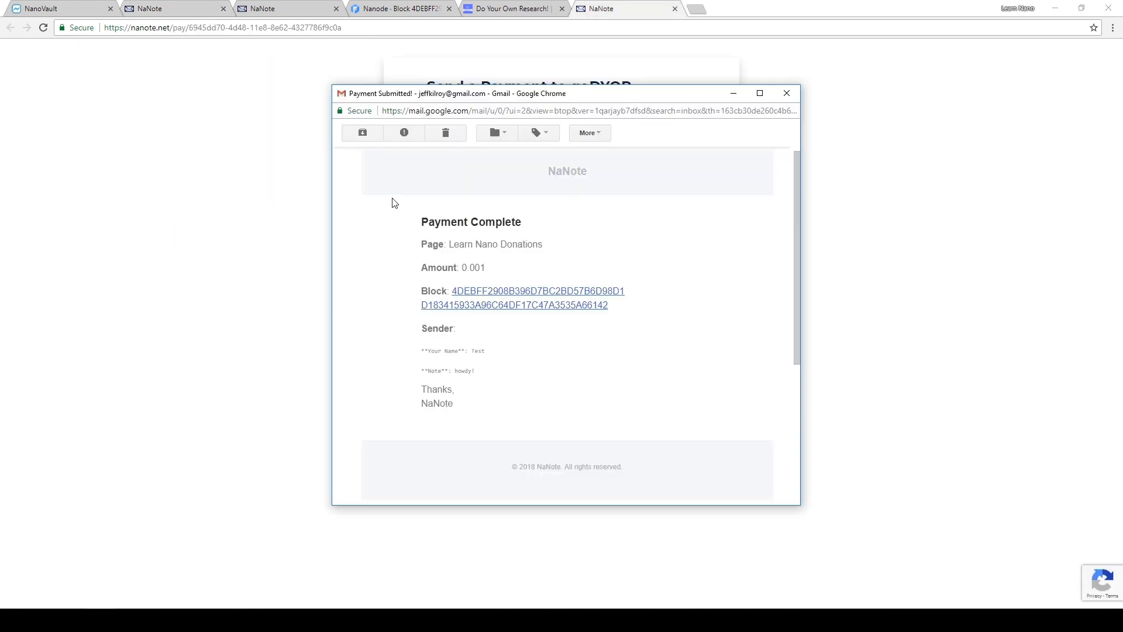
- Read through the NaNote payment notification email, including the block and sender details, and close it
scroll(393, 202, up, 2)
scroll(402, 204, down, 2)
scroll(567, 230, up, 2)
scroll(442, 325, down, 2)
drag(421, 349, 498, 381)
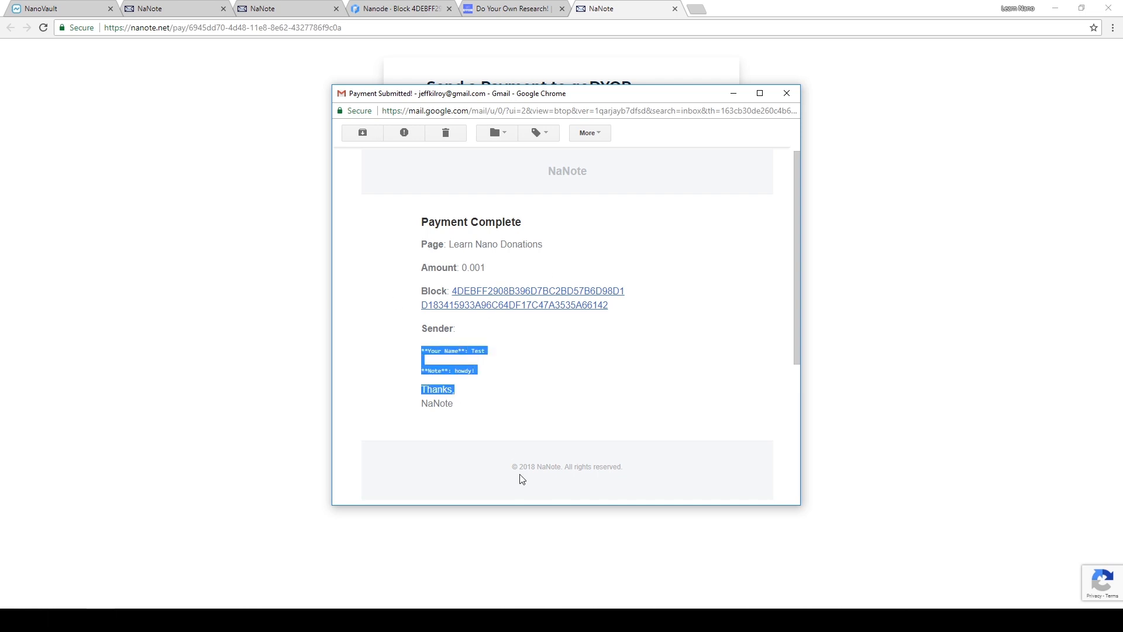
click(506, 439)
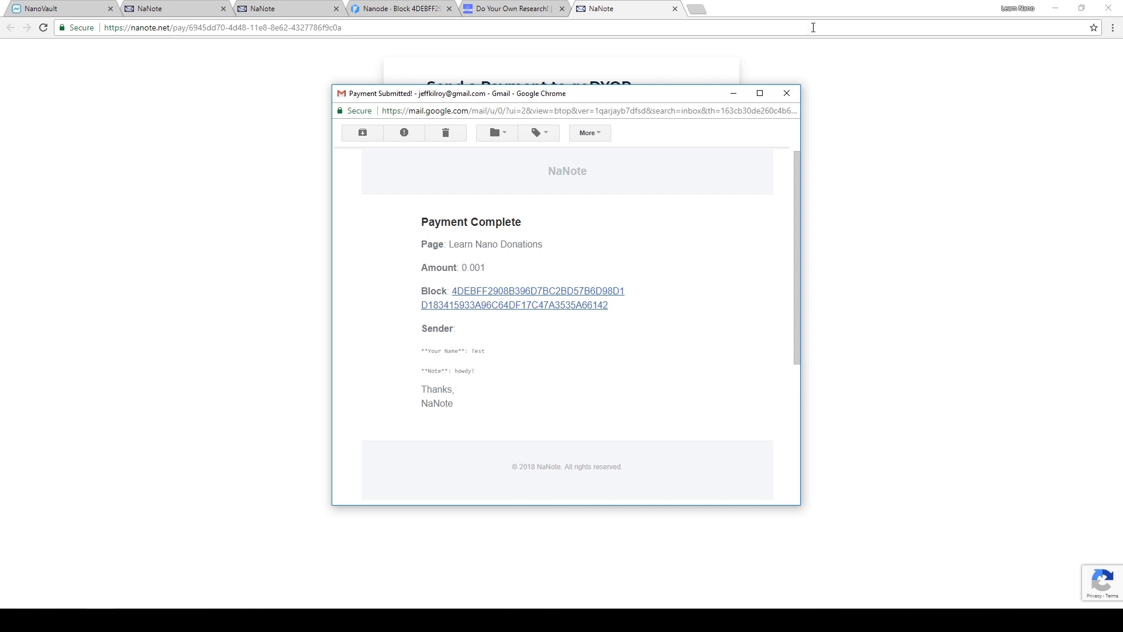
click(787, 93)
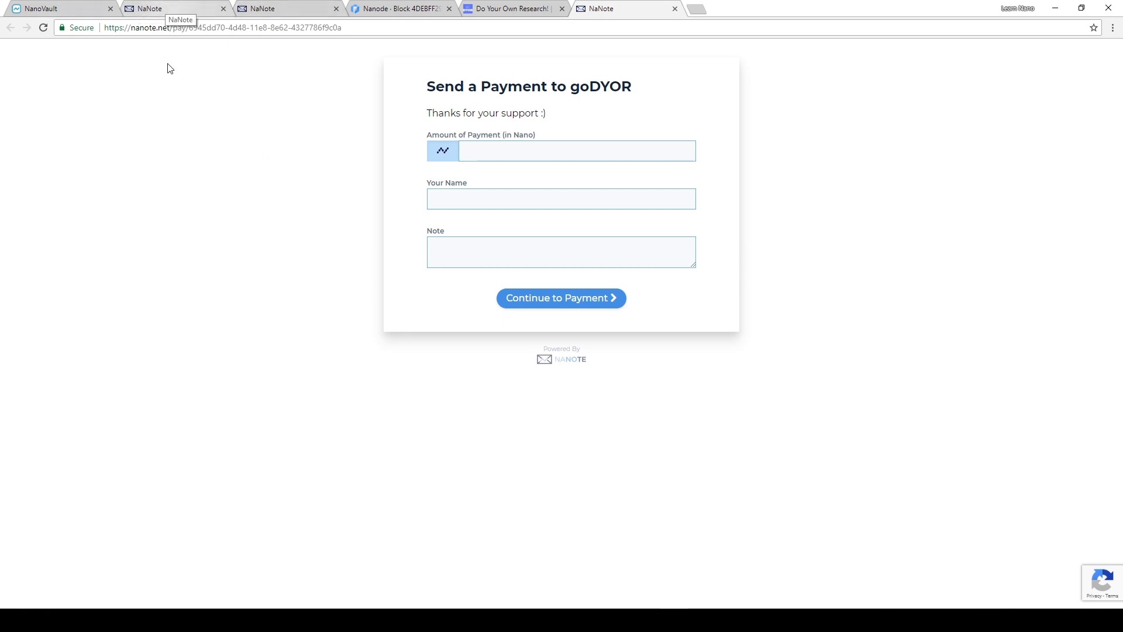
- Open the upgrade page of Learn Nano Donations from My Payment Pages and review the premium features
click(193, 9)
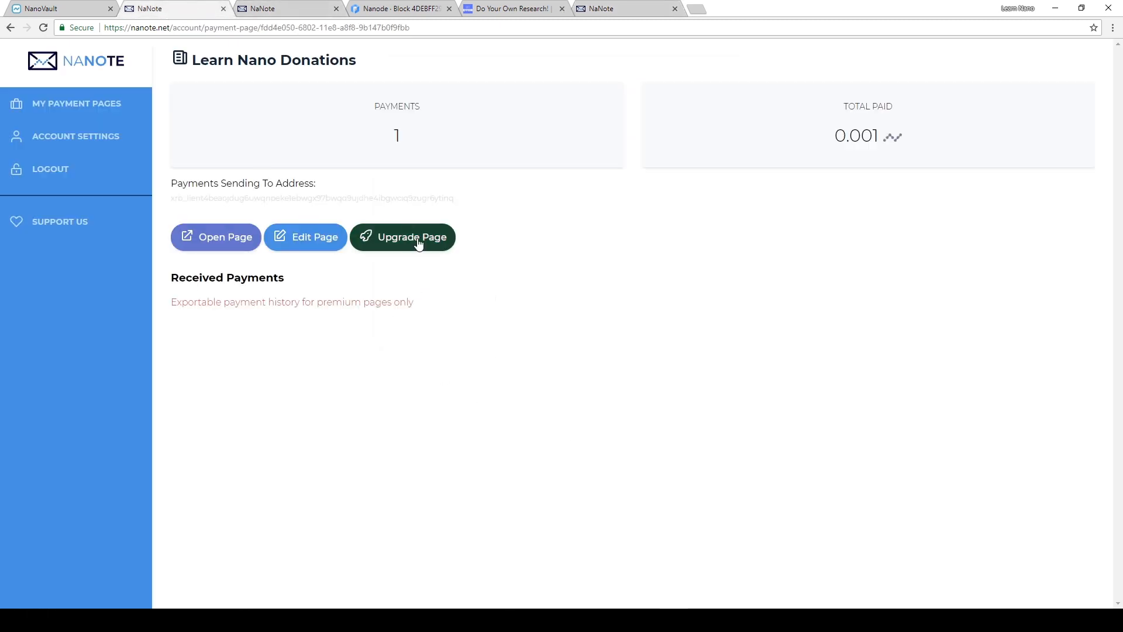
click(68, 105)
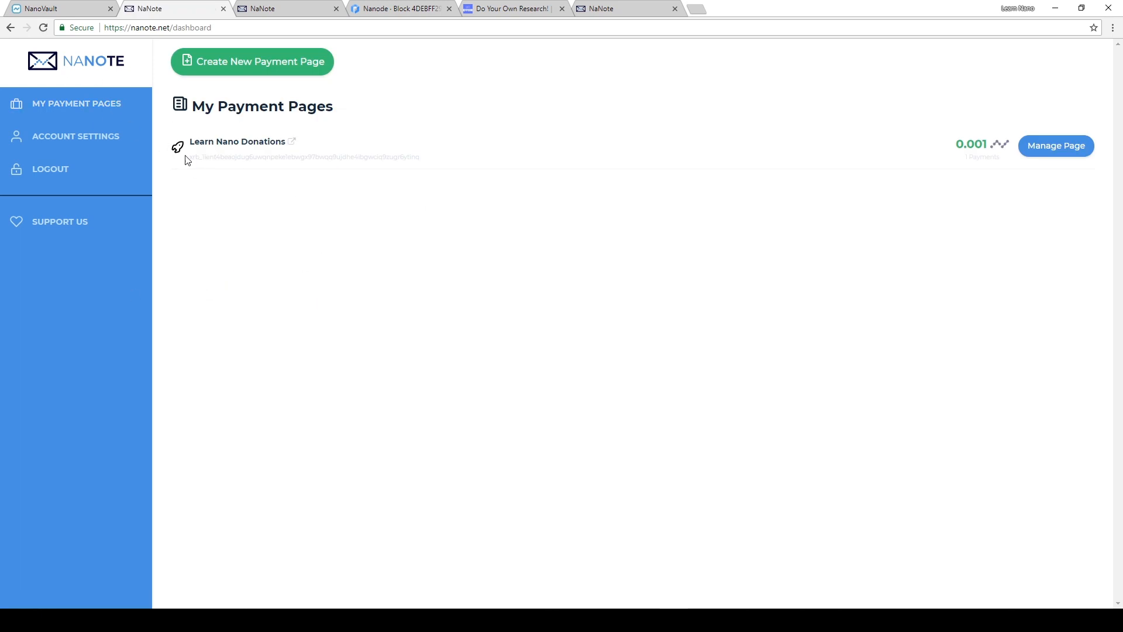
click(177, 154)
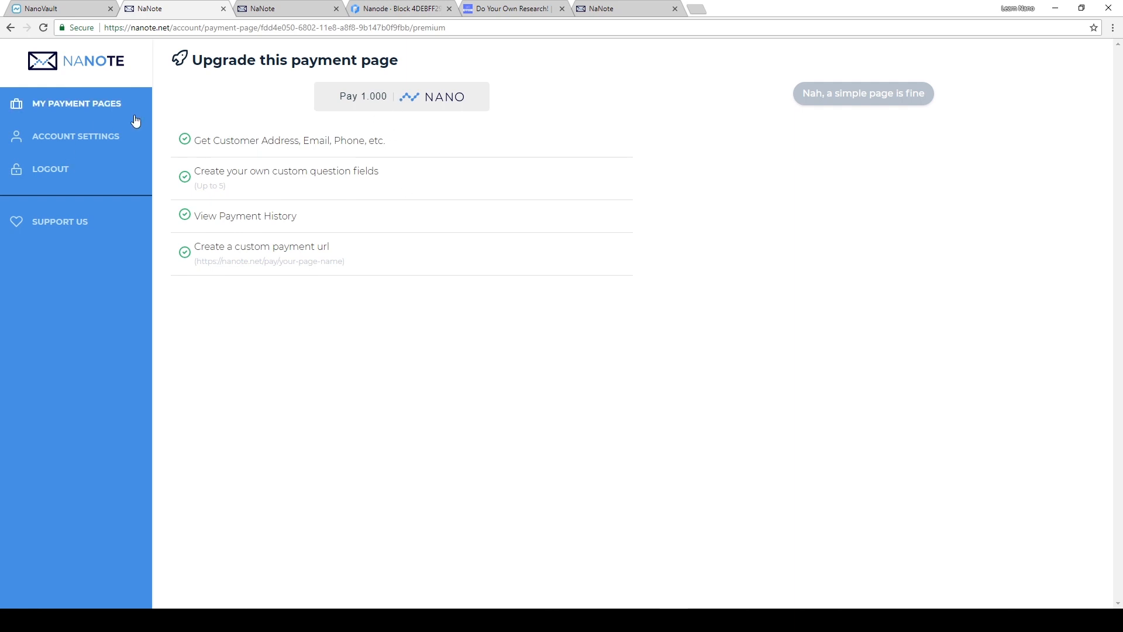
drag(192, 140, 400, 146)
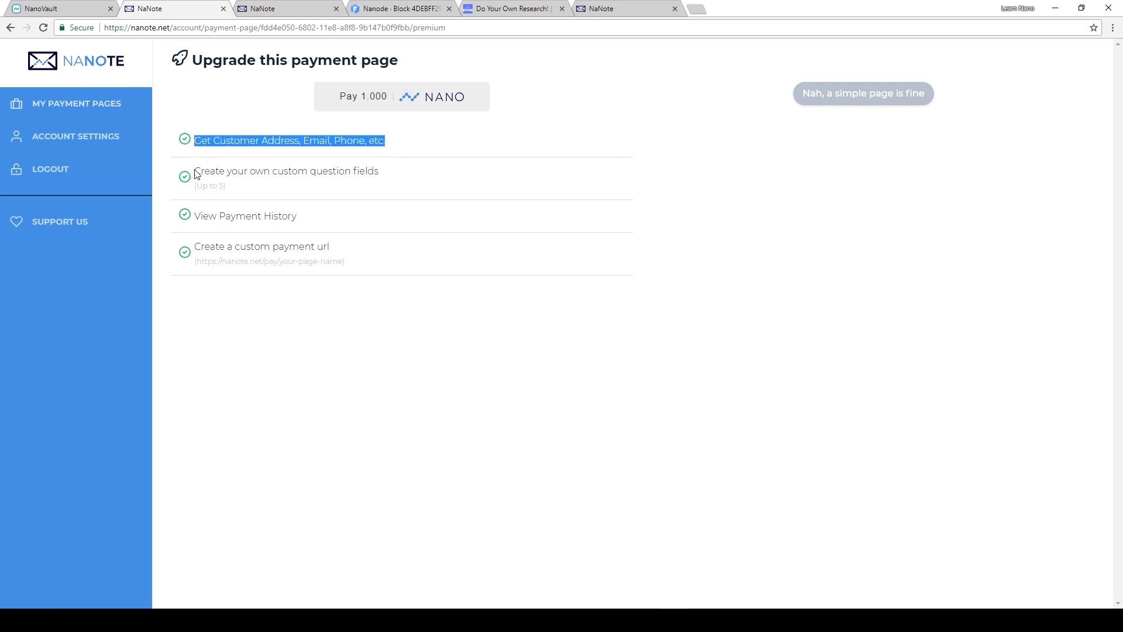
click(202, 141)
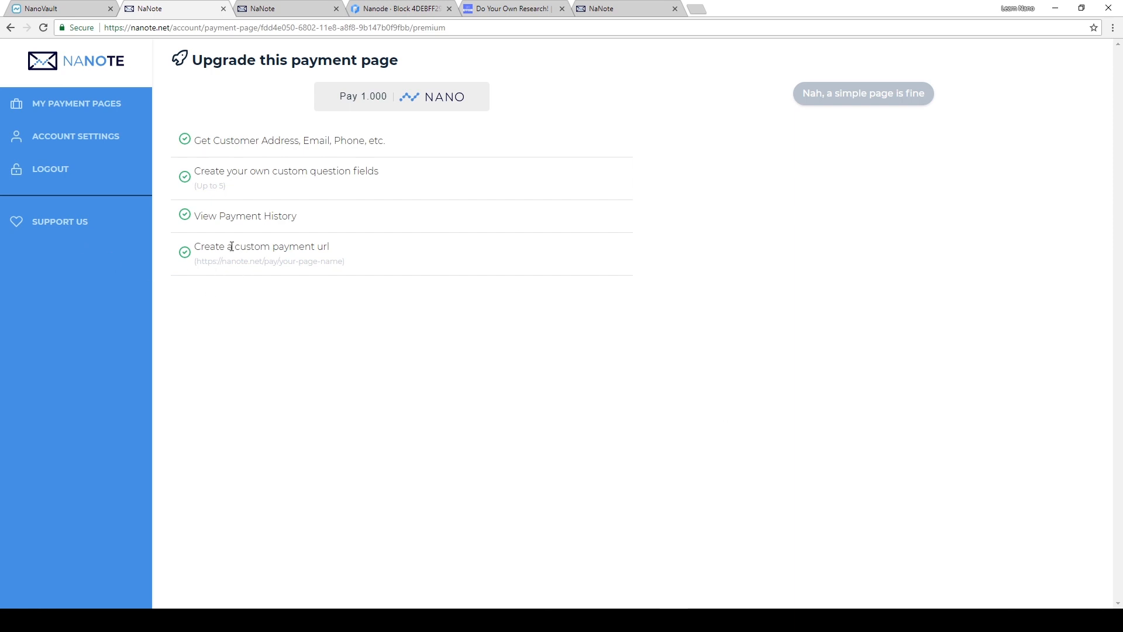
- Reload the Learn Nano payment form by removing the payment portion of its URL, and examine the generated page identifier
click(243, 10)
drag(131, 29, 220, 27)
click(220, 27)
drag(340, 27, 873, 26)
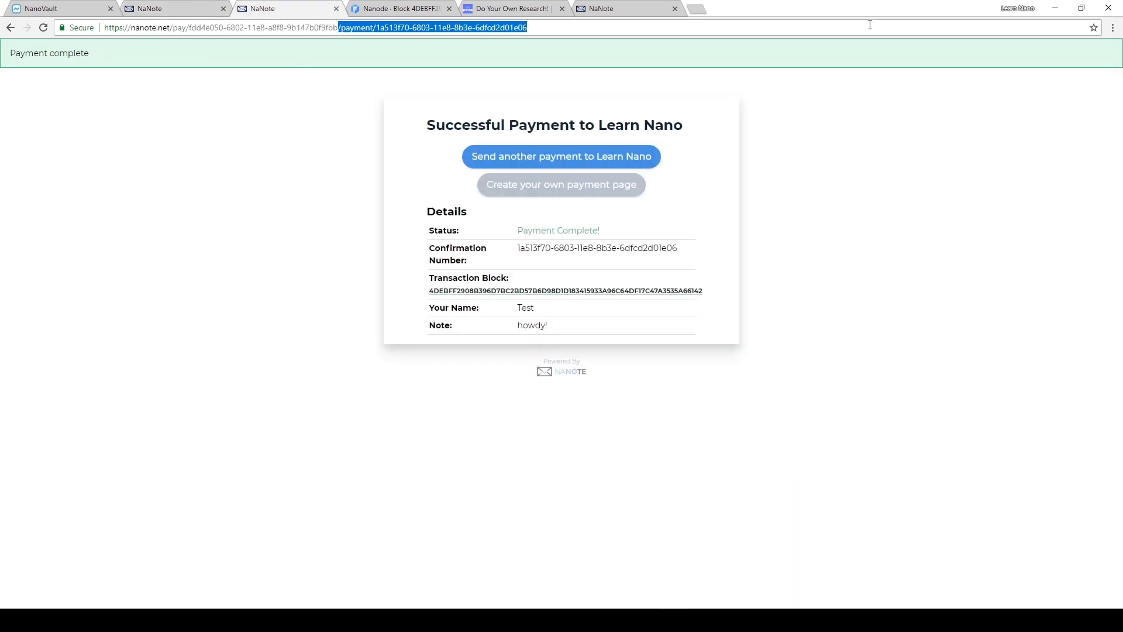
key(BackSpace)
key(Return)
drag(188, 27, 386, 153)
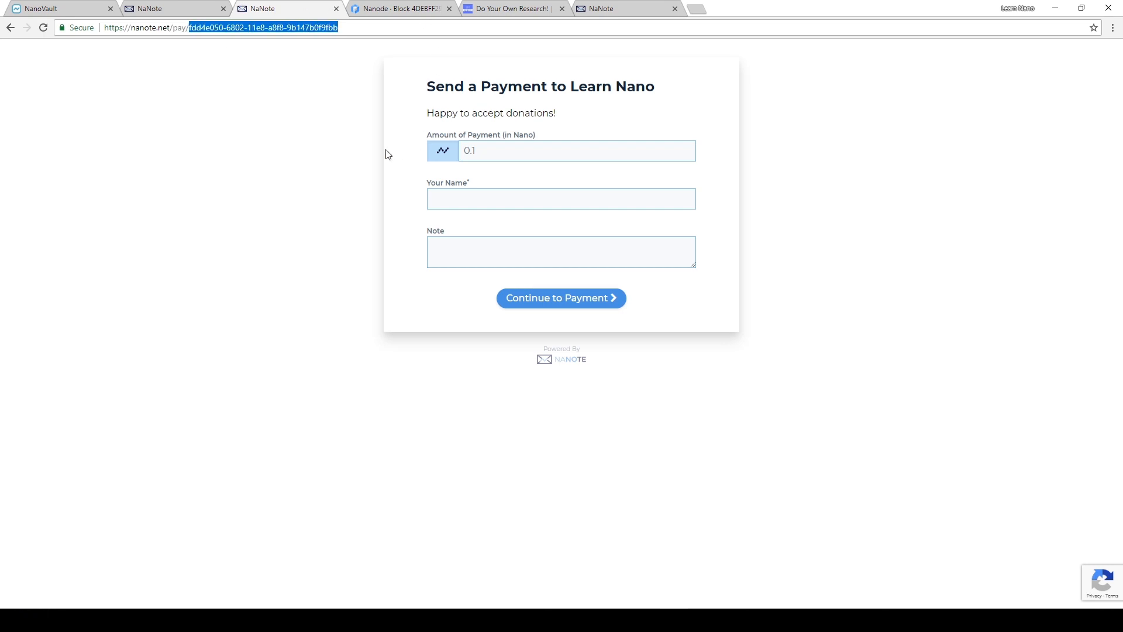
click(388, 153)
drag(338, 28, 191, 32)
- Start the 1 NANO payment for upgrading the payment page and copy its payment address
click(202, 7)
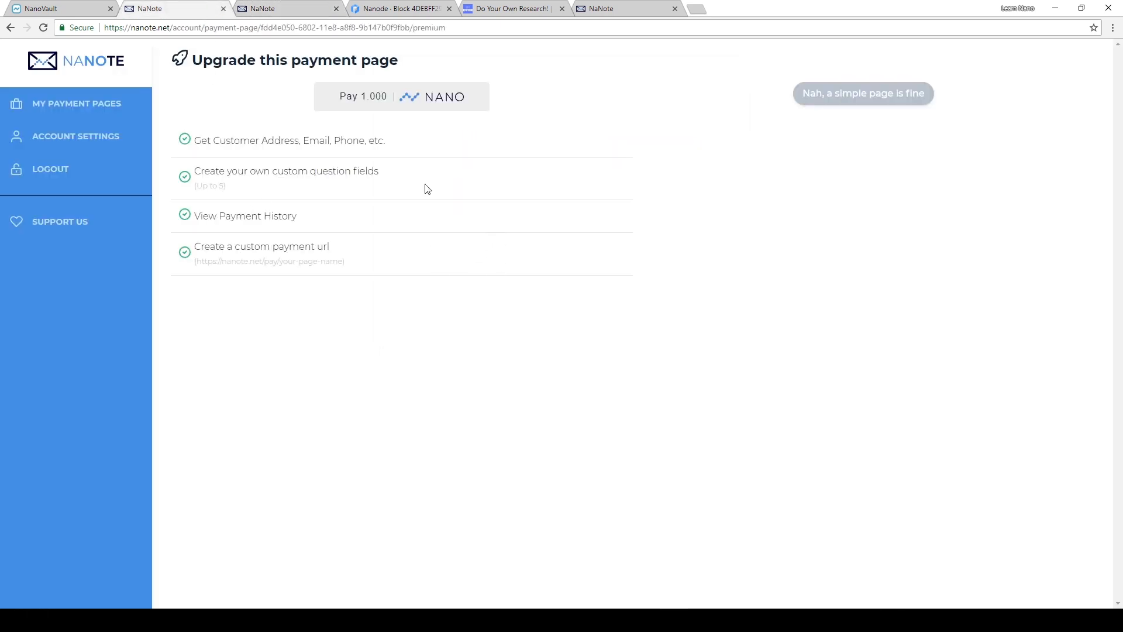
click(400, 104)
double_click(268, 209)
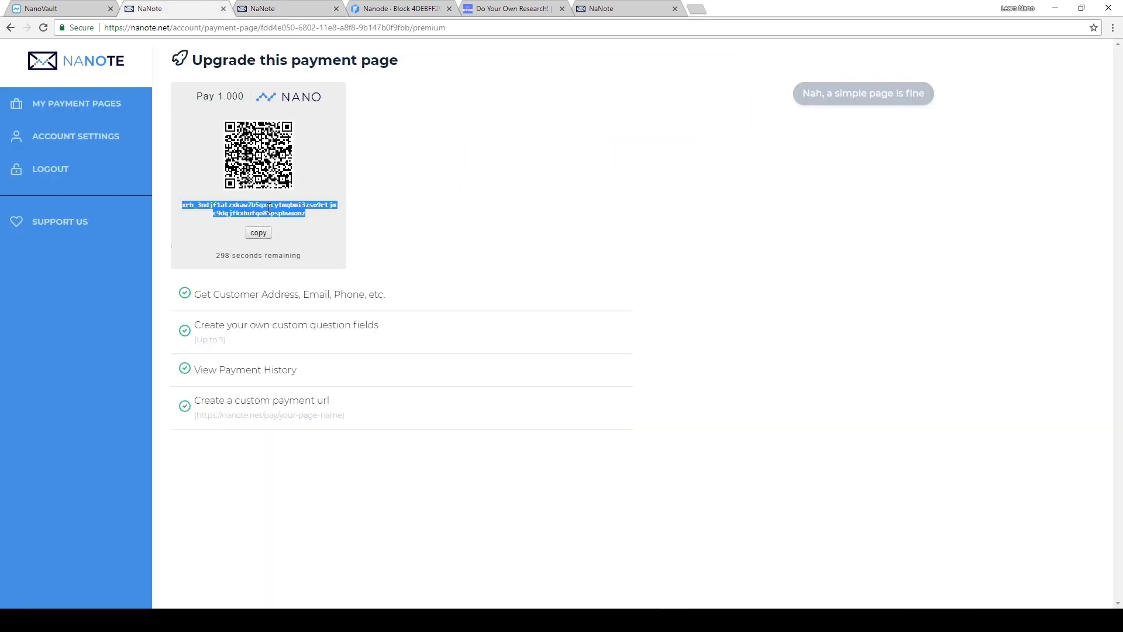
right_click(268, 208)
click(275, 215)
- Switch to NanoVault, paste the copied address as the recipient, and choose Website as the from account
click(263, 12)
click(456, 8)
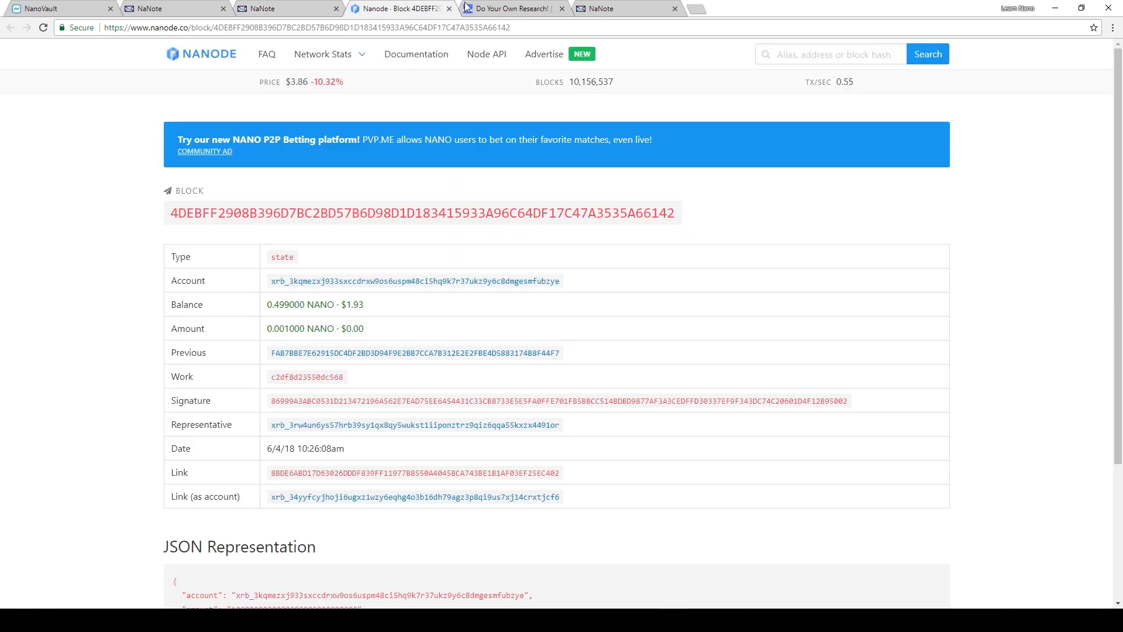
click(50, 9)
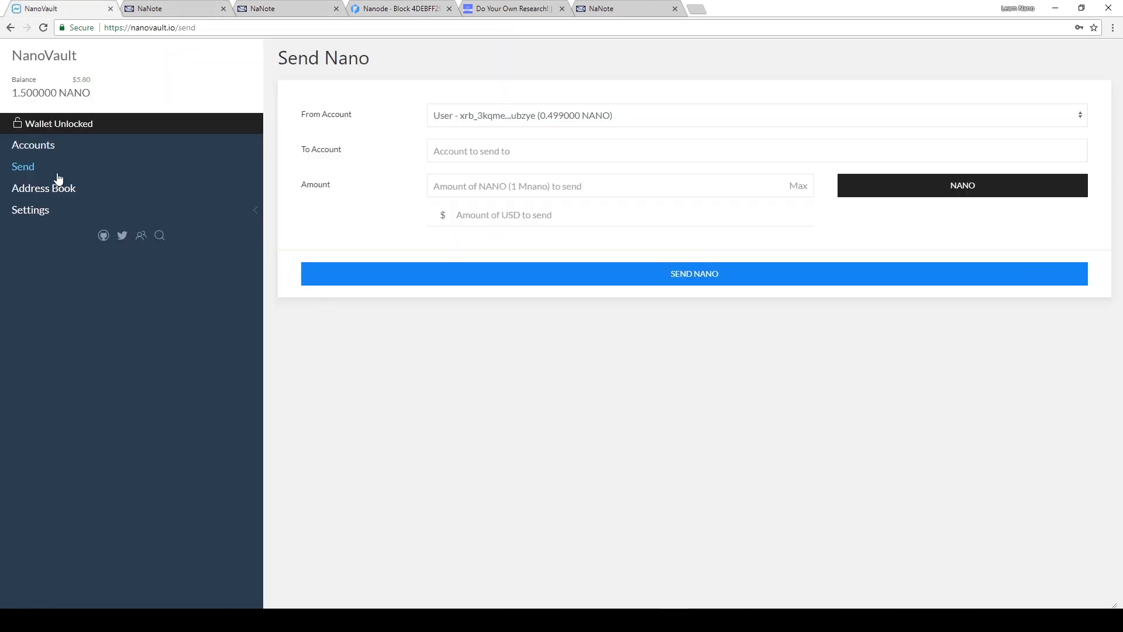
click(534, 151)
key(ctrl+v)
click(495, 117)
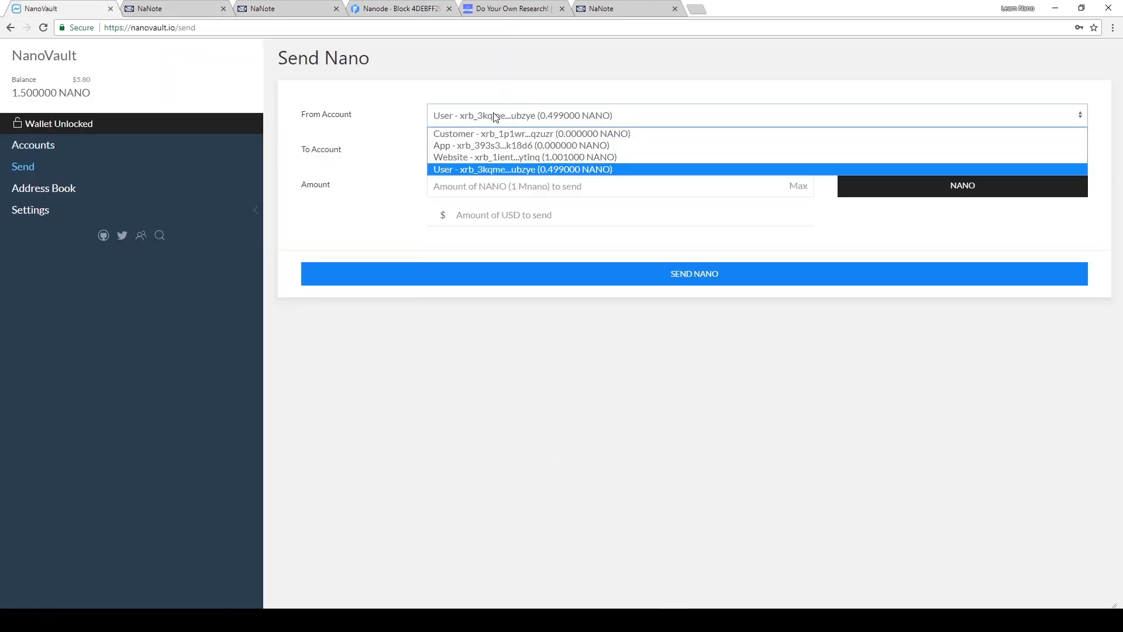
click(526, 157)
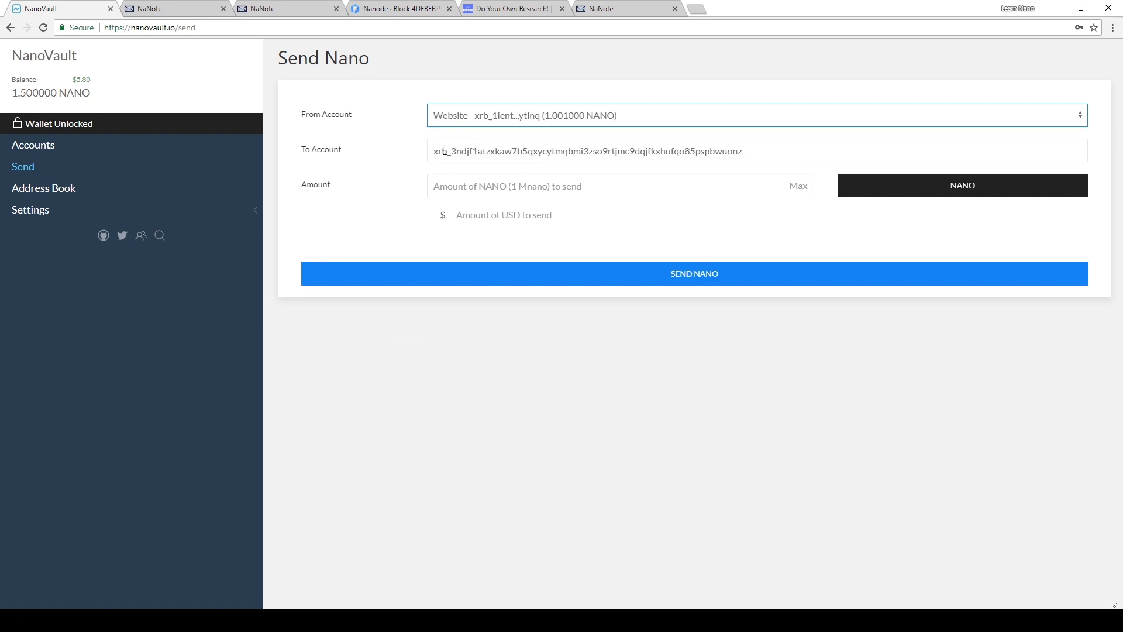
- Send 1 NANO to the upgrade payment address and return to the NaNote upgrade page
click(436, 186)
text(1)
click(702, 278)
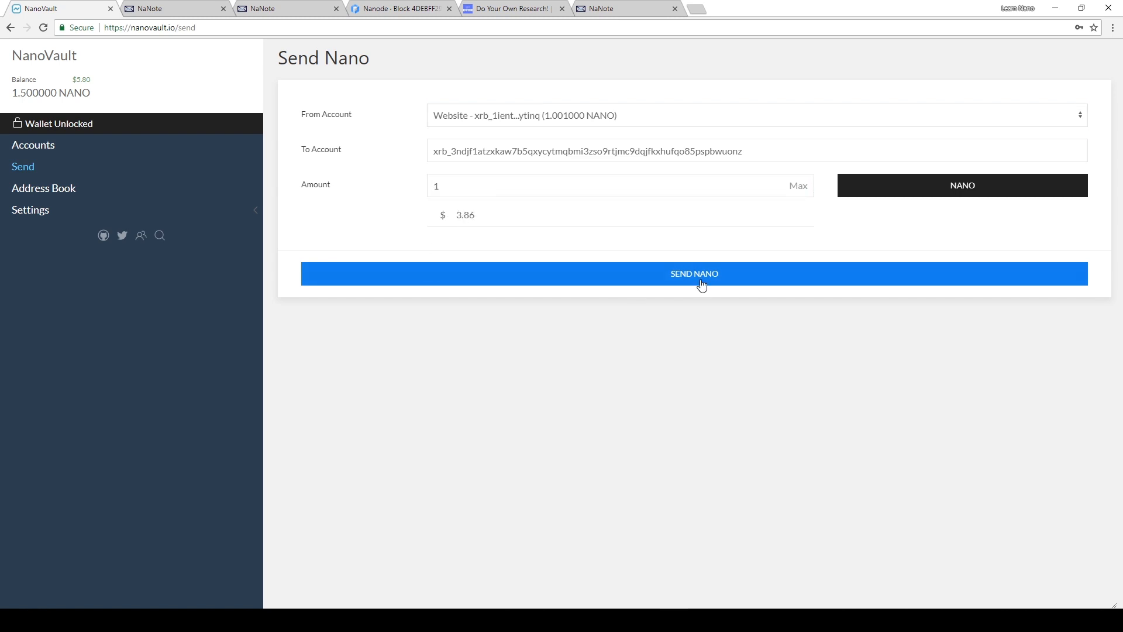
click(870, 319)
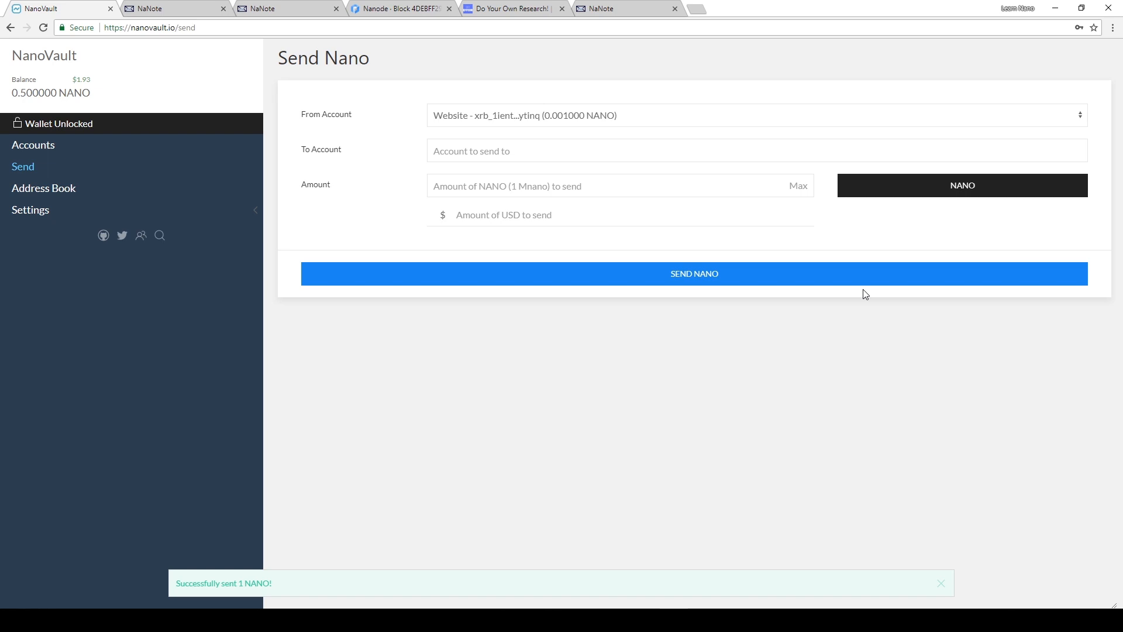
click(180, 7)
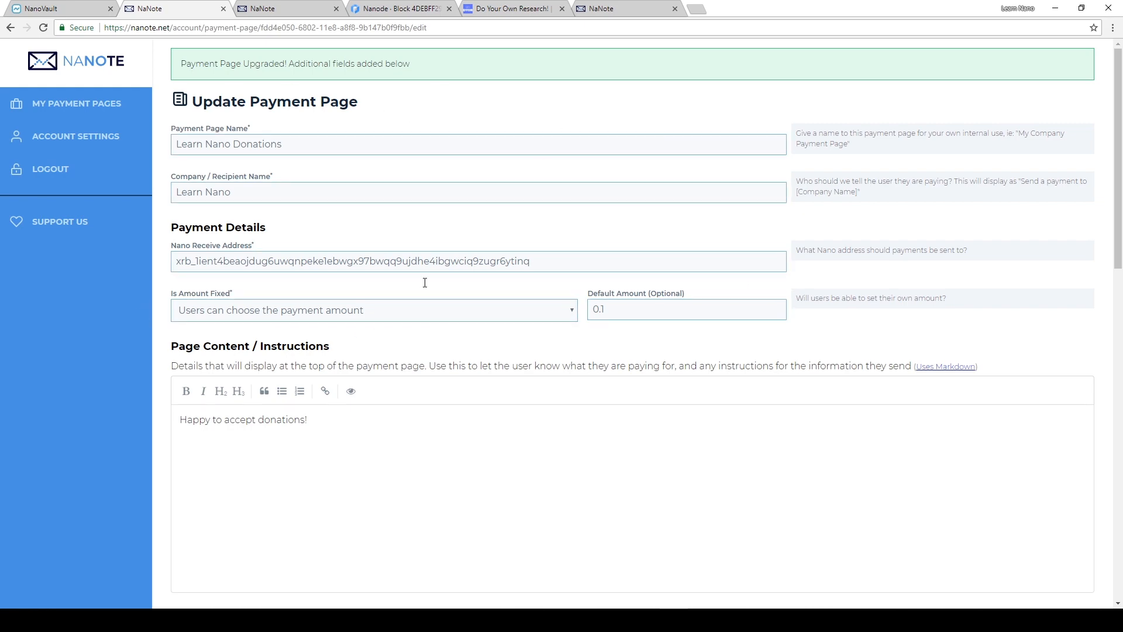
- Set the custom page URL slug to "learnnanodonate", leaving the redirect URL empty
scroll(426, 283, down, 9)
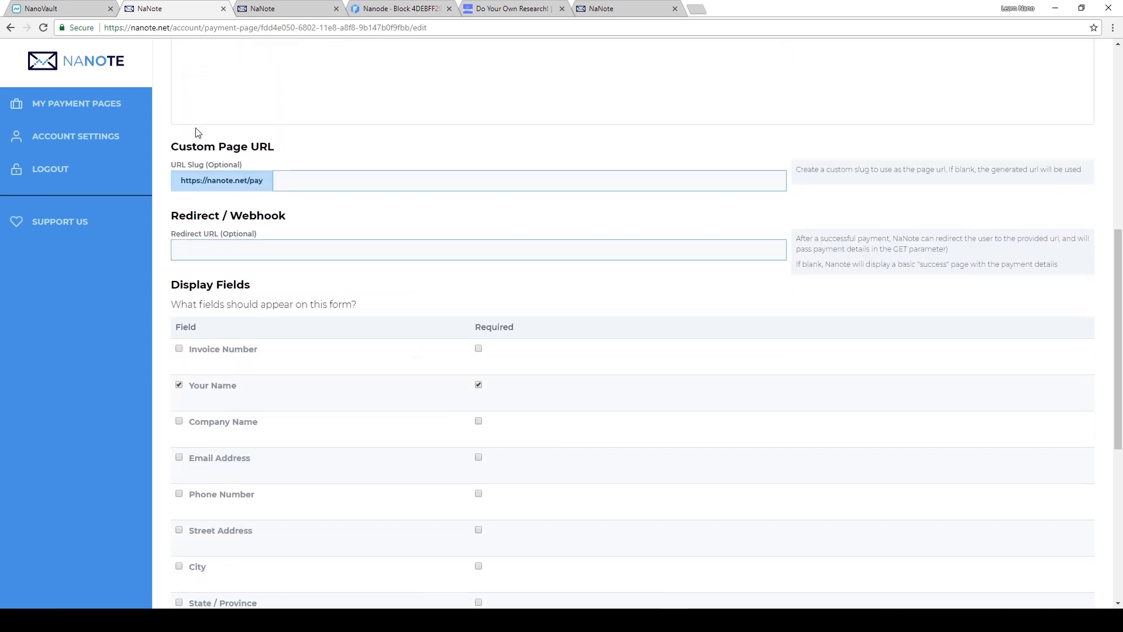
click(318, 178)
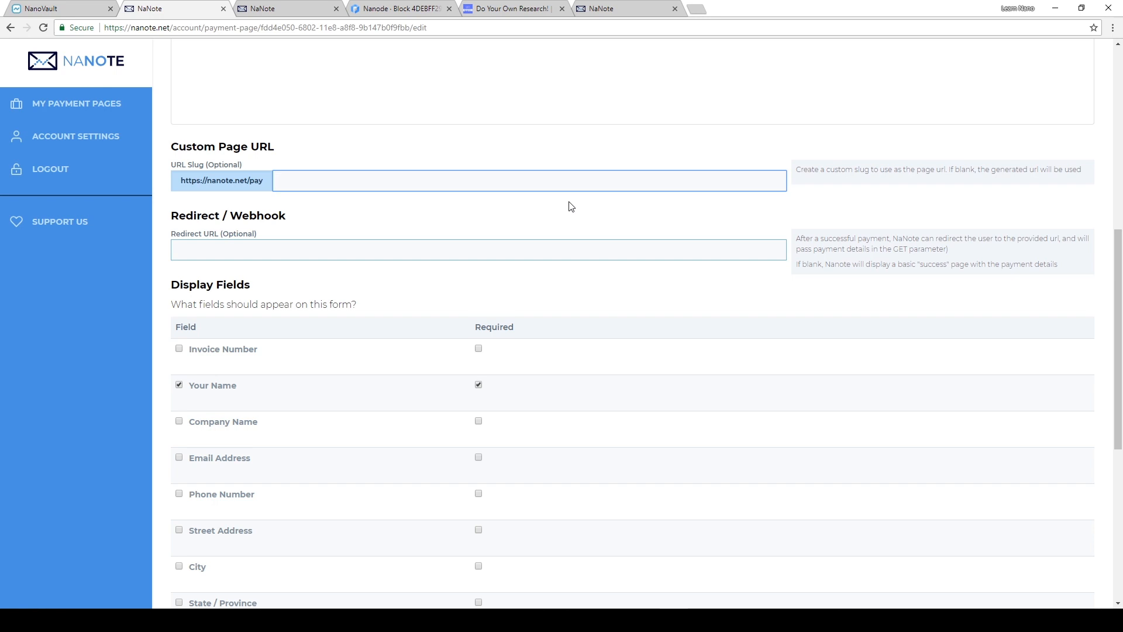
text(learnnanodonate)
click(211, 251)
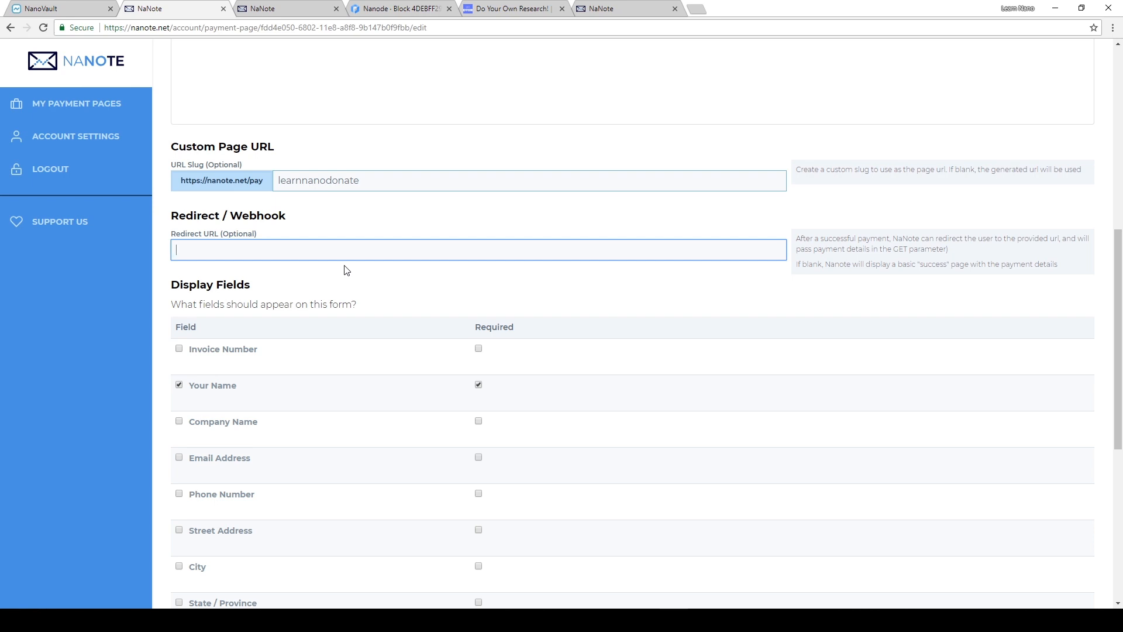
- Add the Email Address field to the payment form and make it required
scroll(347, 270, down, 3)
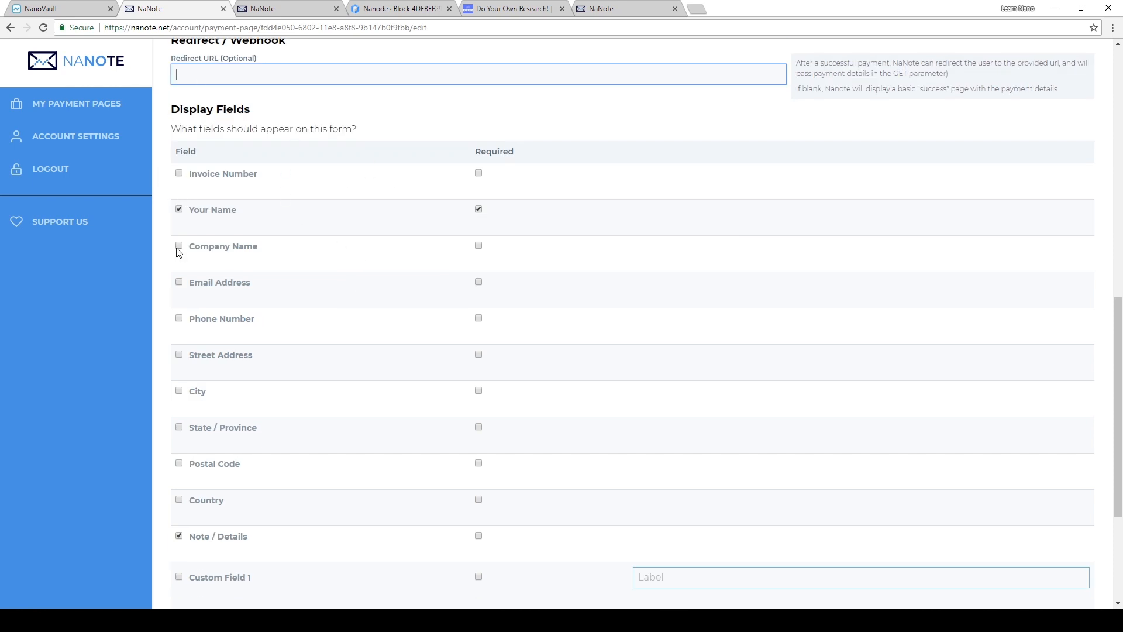
click(179, 282)
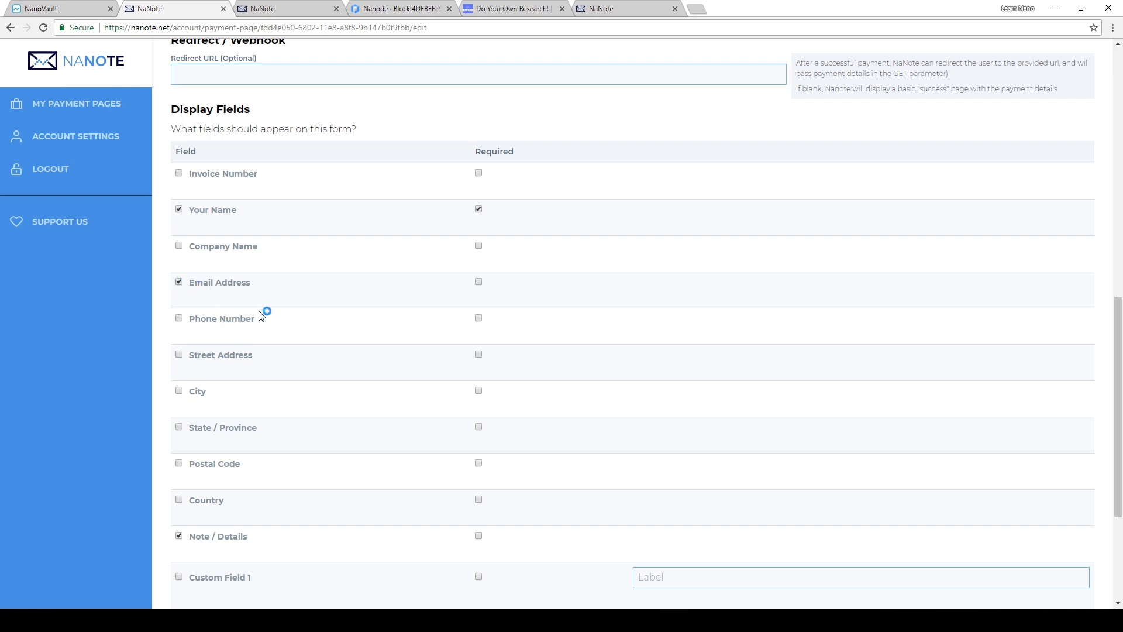
click(478, 282)
- Enable Custom Field 1 with the label "What do you like about LearnNano?" and save the payment page
scroll(244, 328, down, 1)
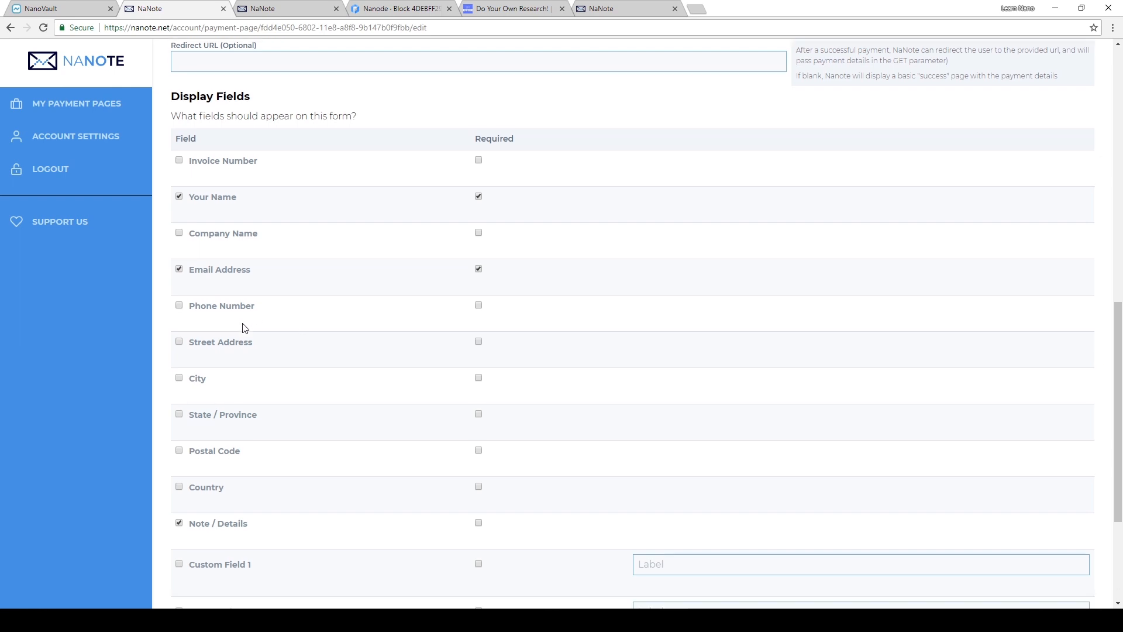
scroll(244, 328, down, 3)
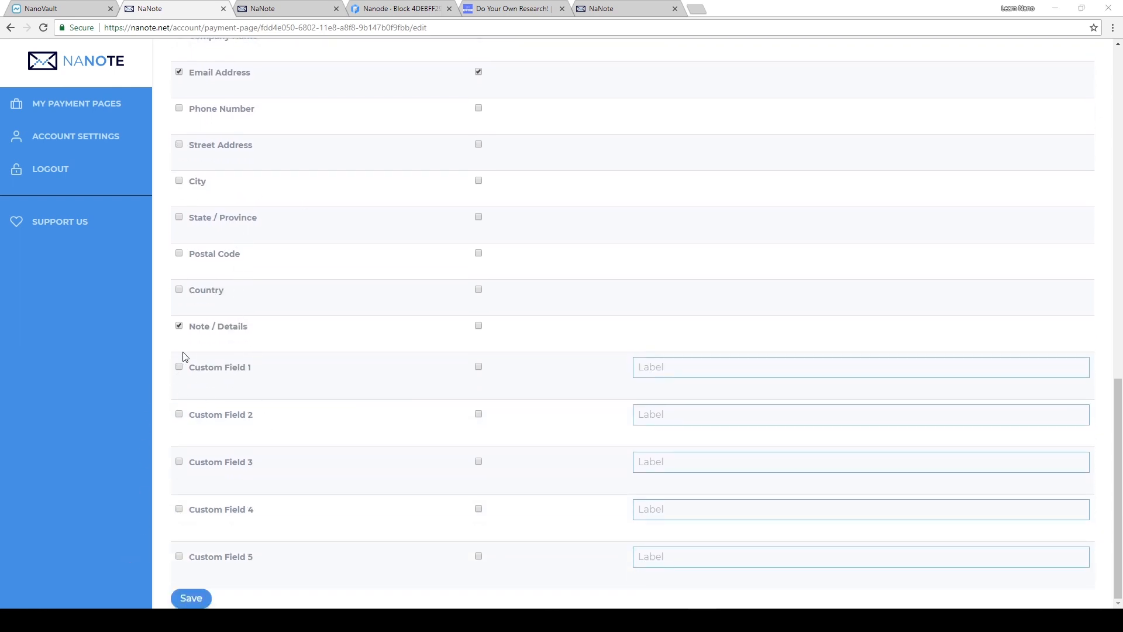
click(179, 367)
click(667, 362)
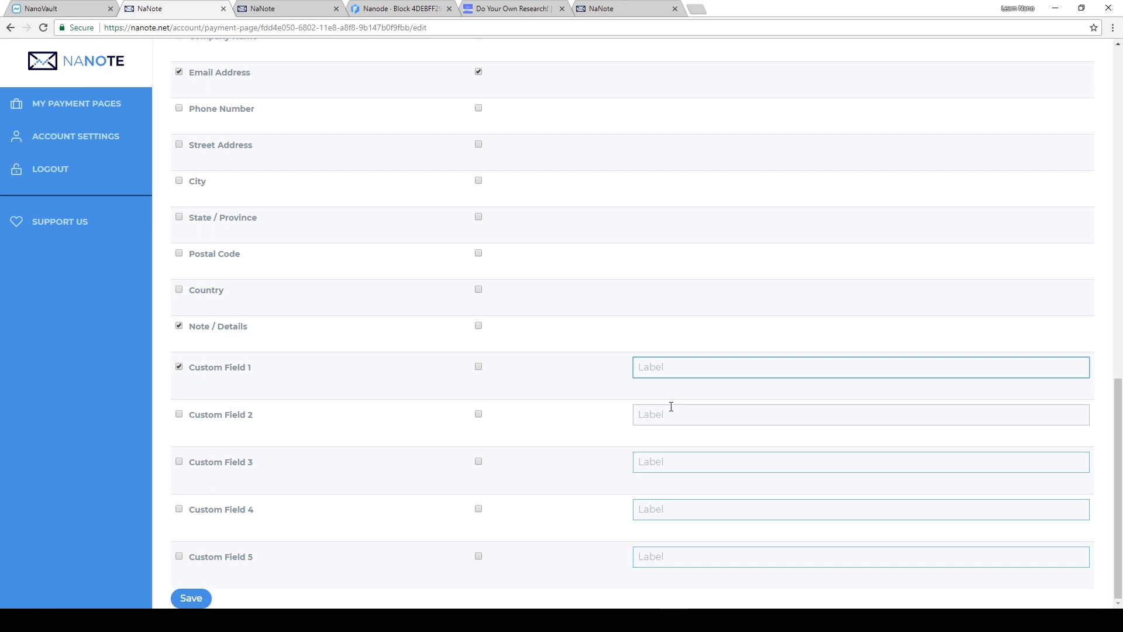
text(What do)
key(BackSpace)
key(BackSpace)
text(o y)
text( do you like about)
text( Lean)
text(Nano?)
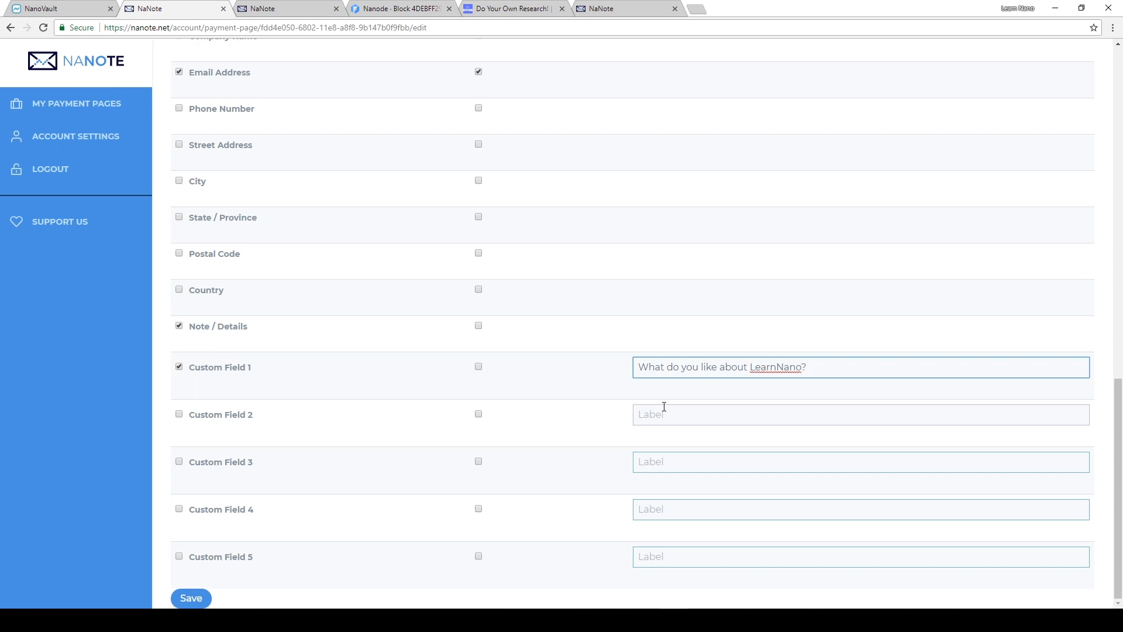
click(191, 598)
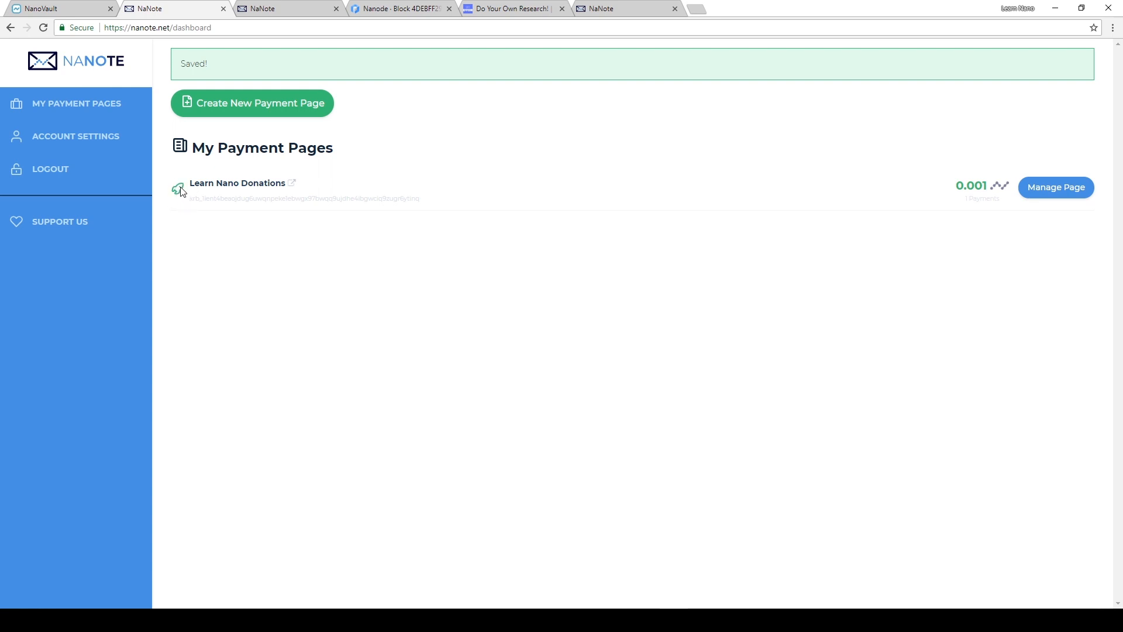
- Open the public Learn Nano Donations payment page and examine its custom URL and form fields
click(235, 185)
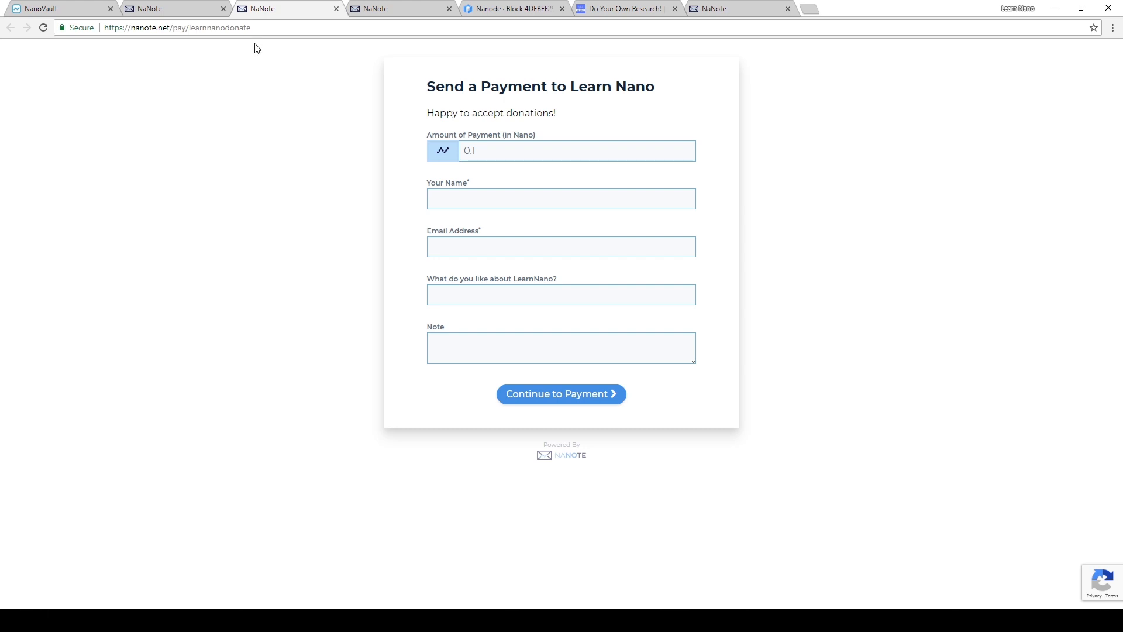
drag(262, 28, 94, 31)
click(346, 134)
click(526, 198)
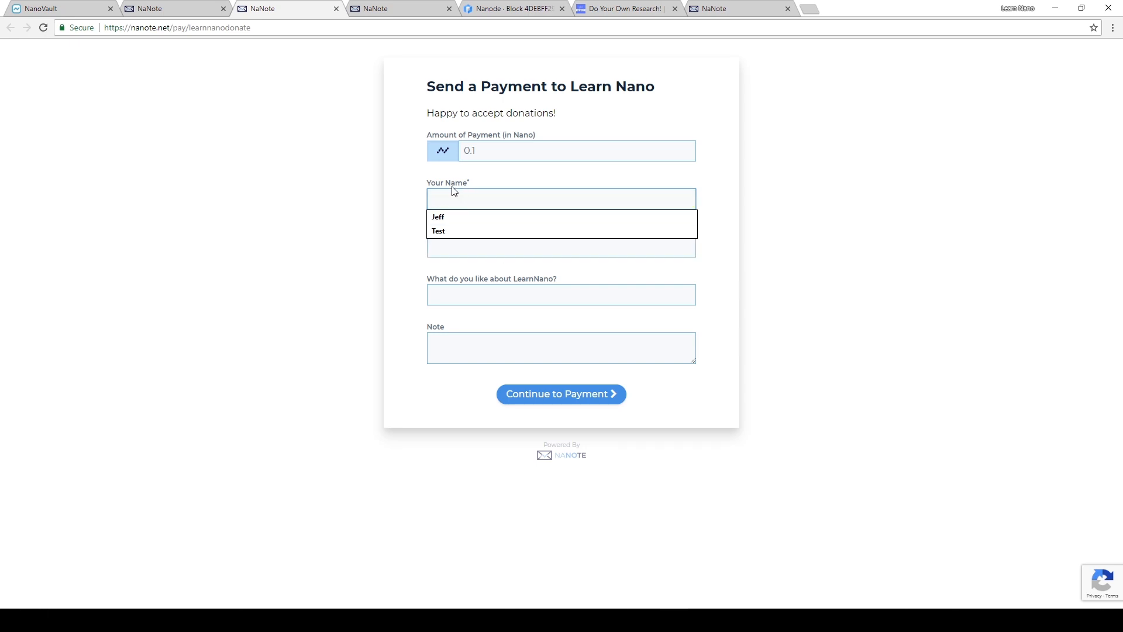
- Set the donation amount to 0.02 Nano and fill in the payer's name and email address on the payment form
click(468, 151)
key(ctrl+w)
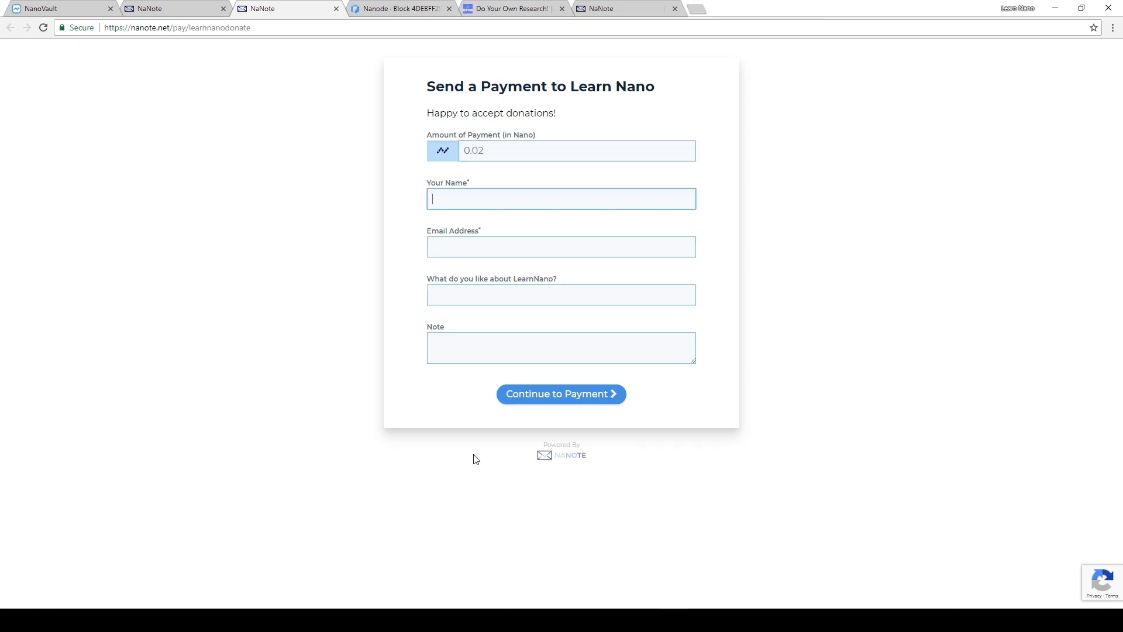
text(Jeff)
key(Tab)
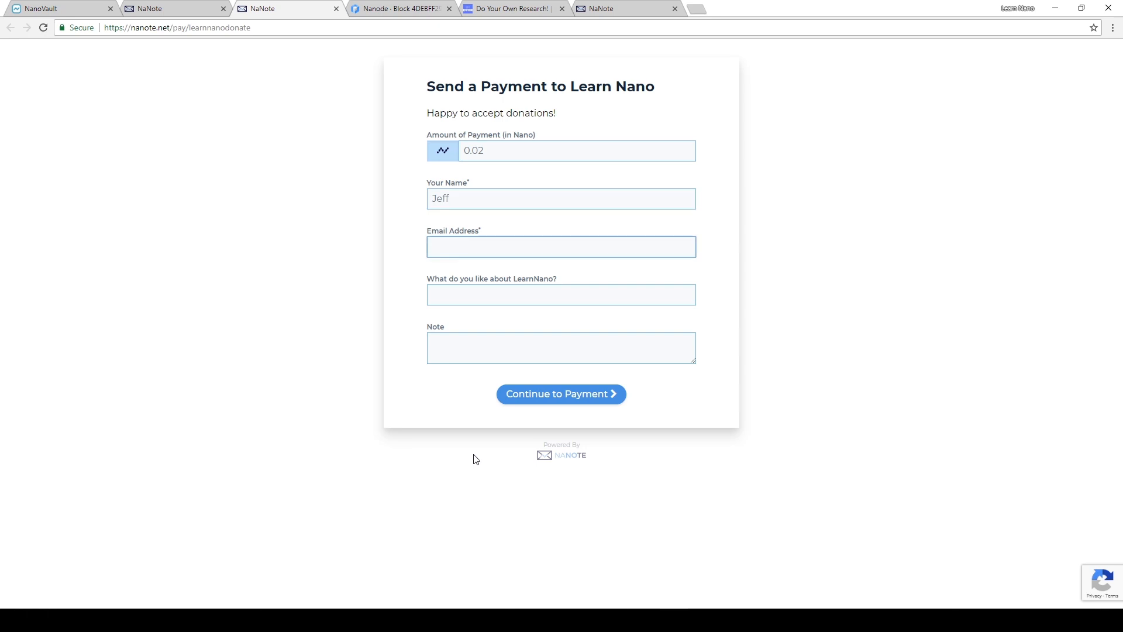
text(info@test.com)
key(Tab)
- Answer the LearnNano question with "It's great!", enter the note "Hello", and continue to payment
text(It's )
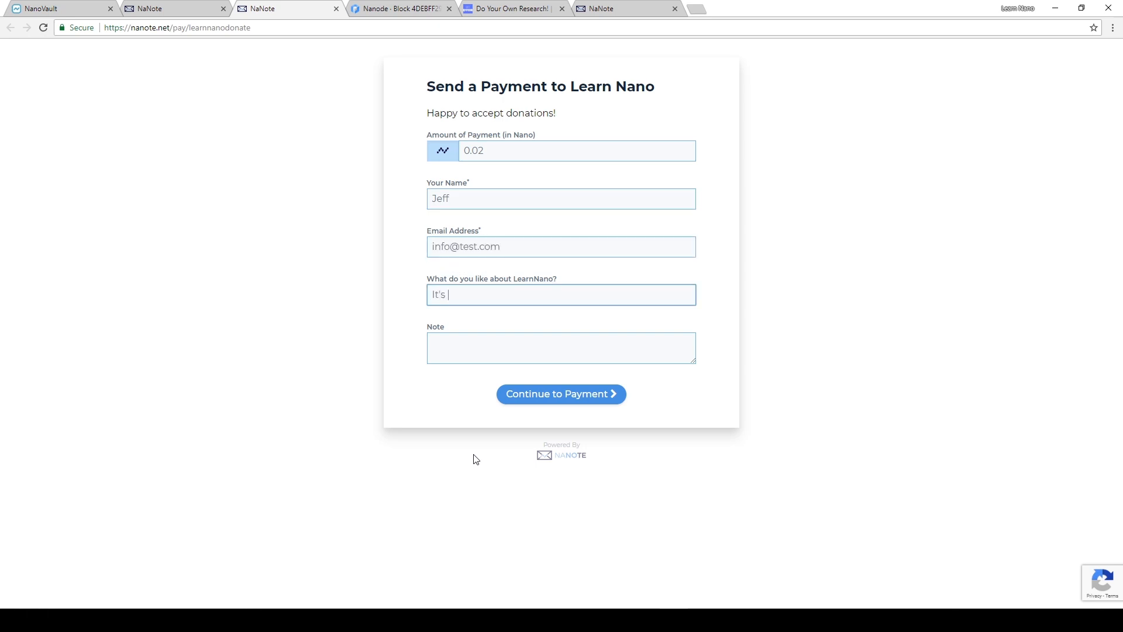
text(great!)
key(Tab)
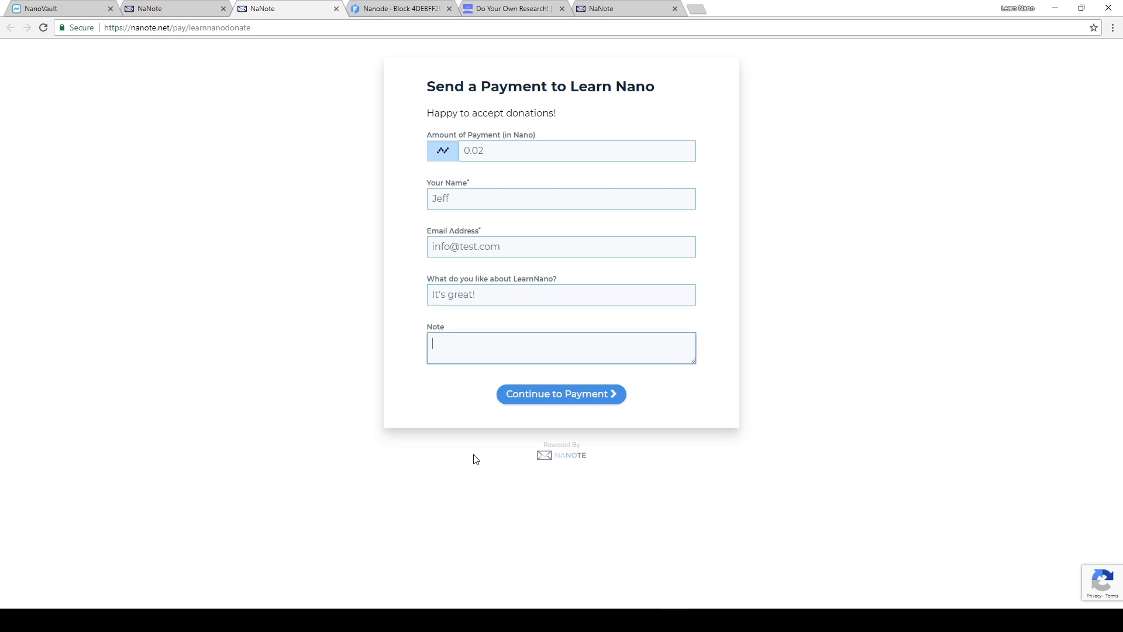
text(Hellp)
click(554, 396)
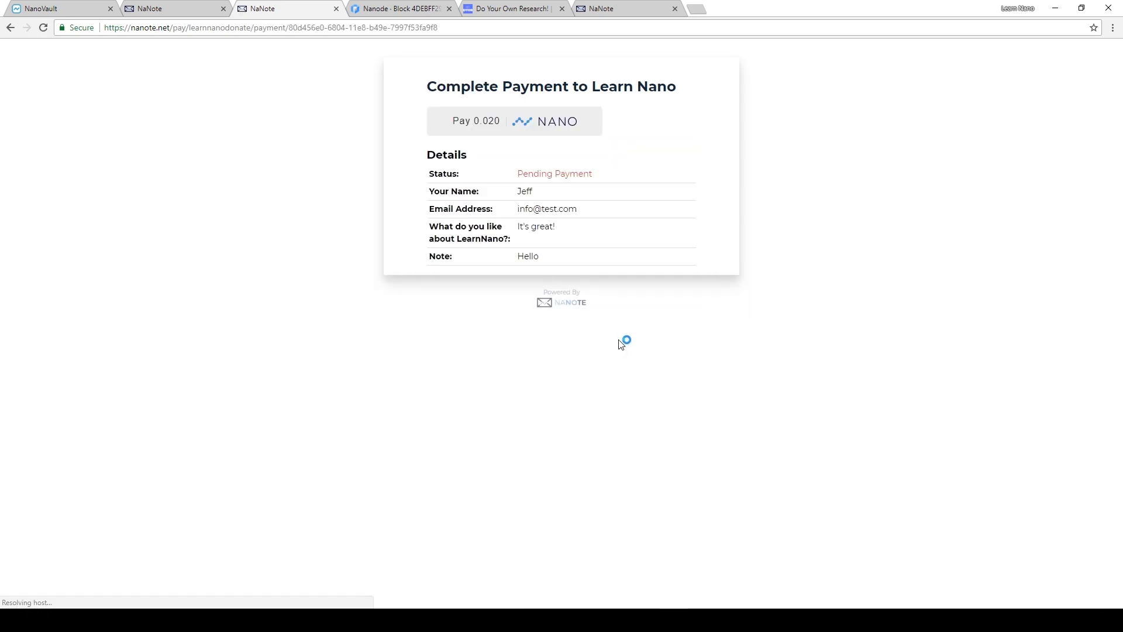
- Reveal the payment details for the 0.020 Nano donation and copy the receiving address
click(489, 136)
double_click(482, 233)
right_click(482, 233)
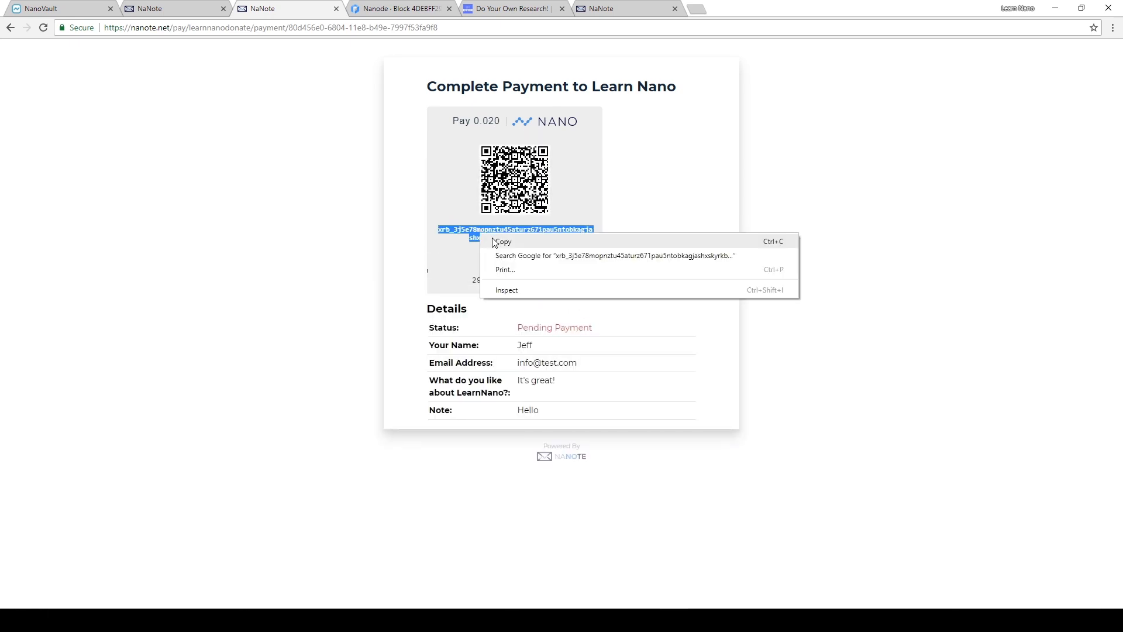
click(493, 242)
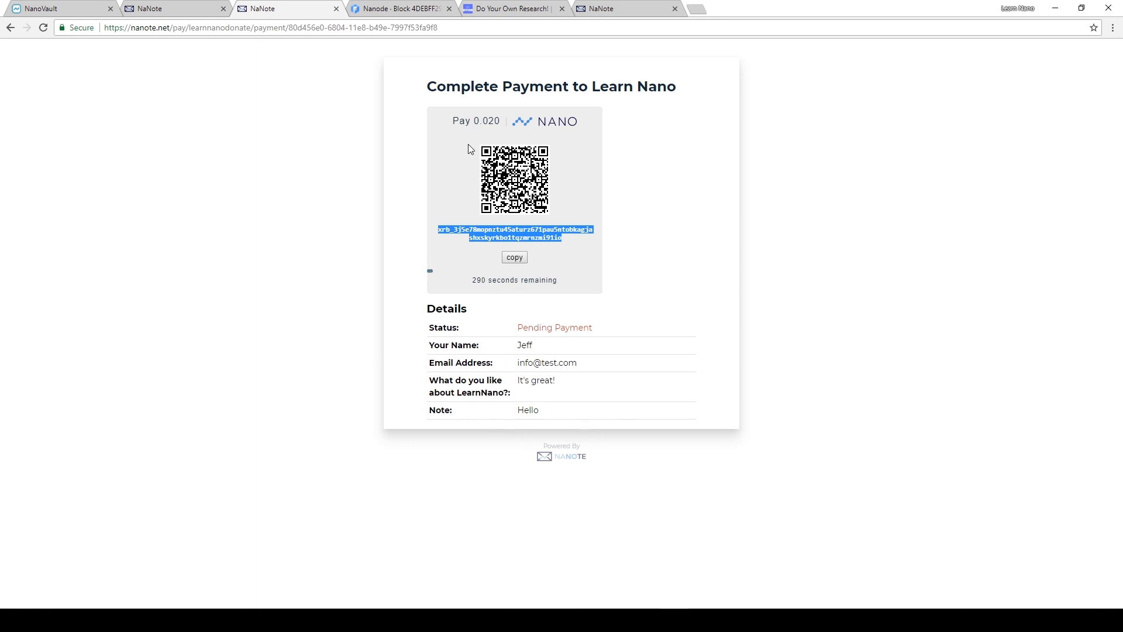
- Switch to NanoVault and prepare a transfer from the User account to the copied payment address
click(50, 7)
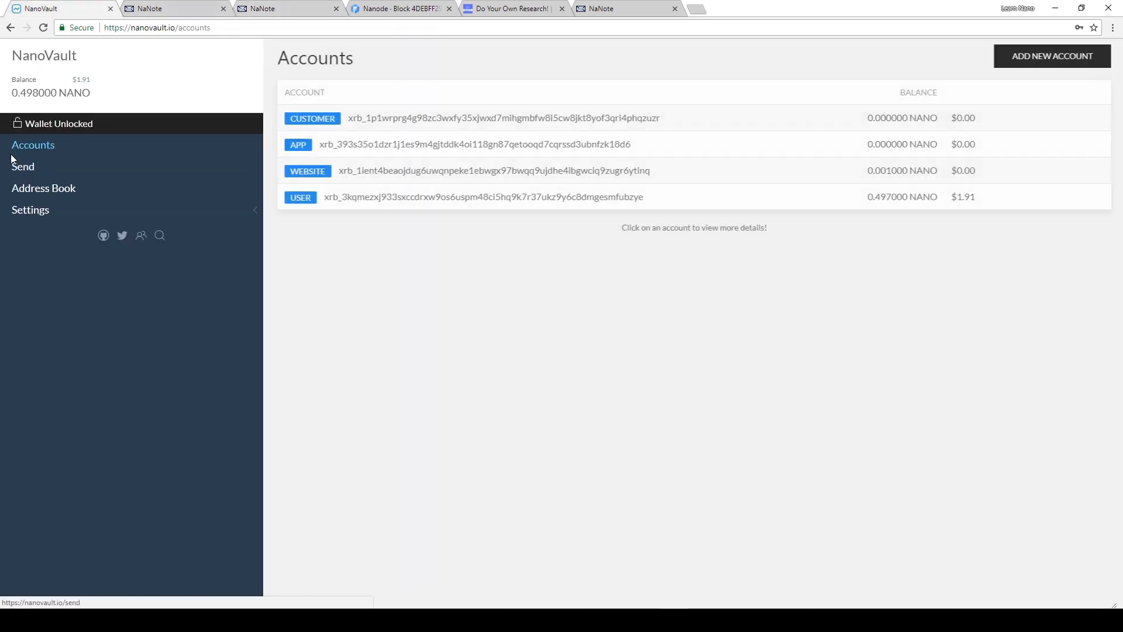
click(22, 165)
click(547, 120)
click(514, 166)
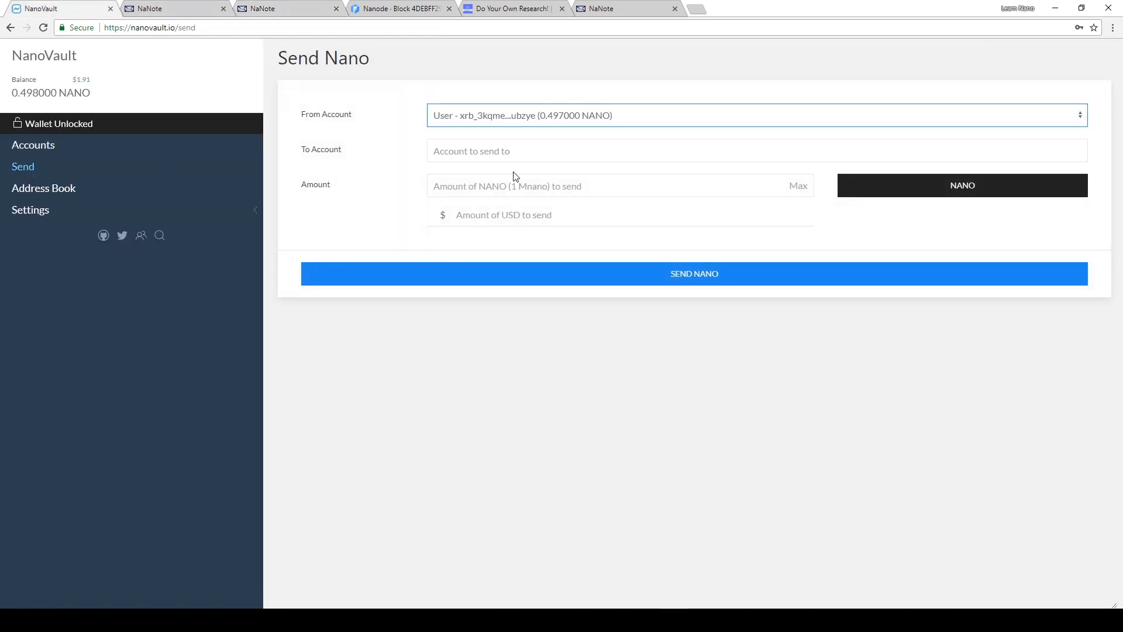
click(486, 153)
key(ctrl+v)
- Send 0.02 NANO, confirm the transfer, and return to the NaNote payment page to check its status
click(451, 187)
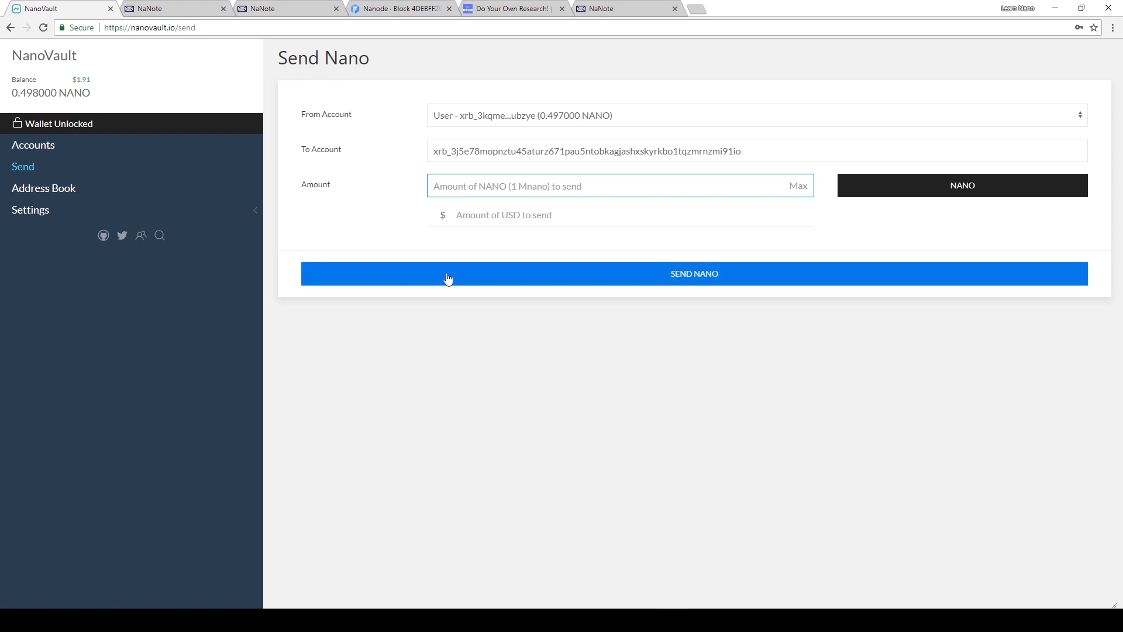
text(0.02)
click(479, 280)
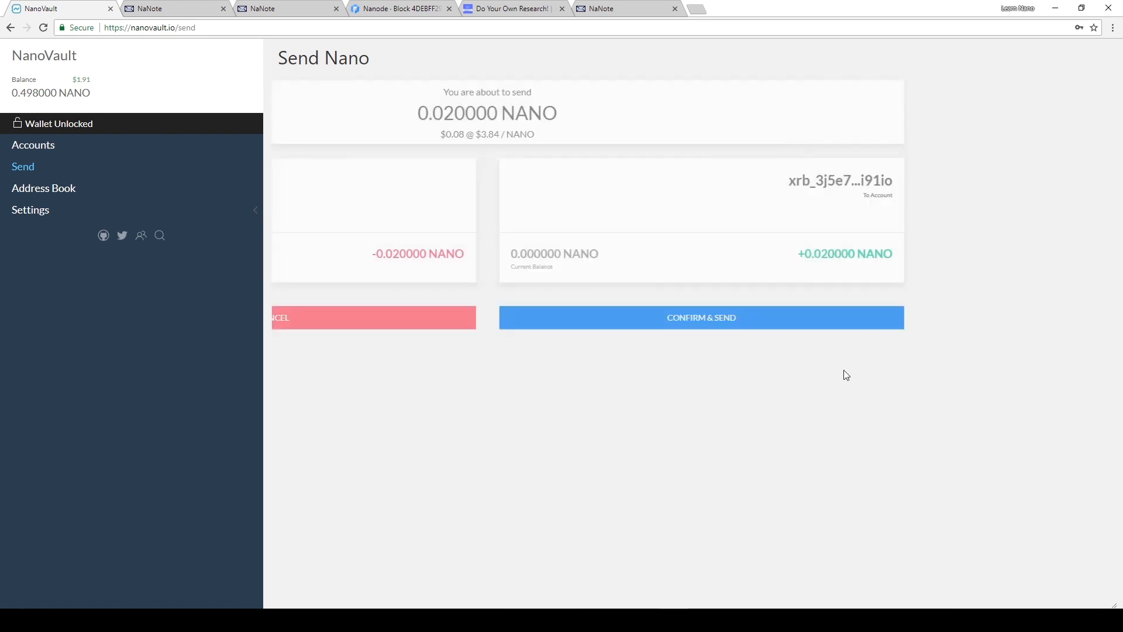
click(872, 319)
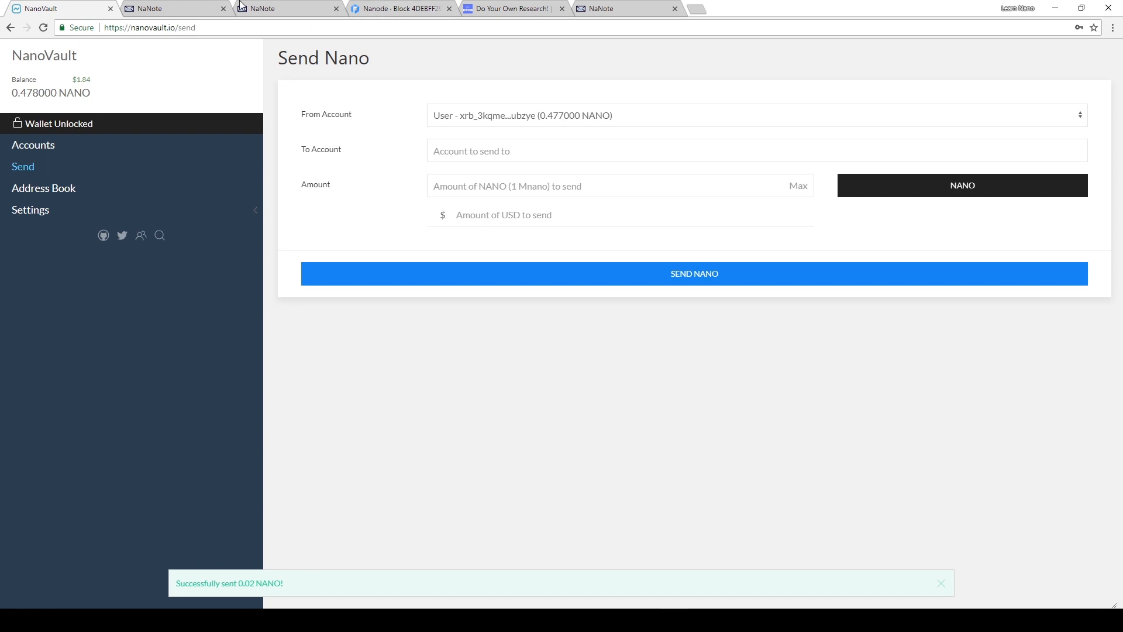
click(258, 8)
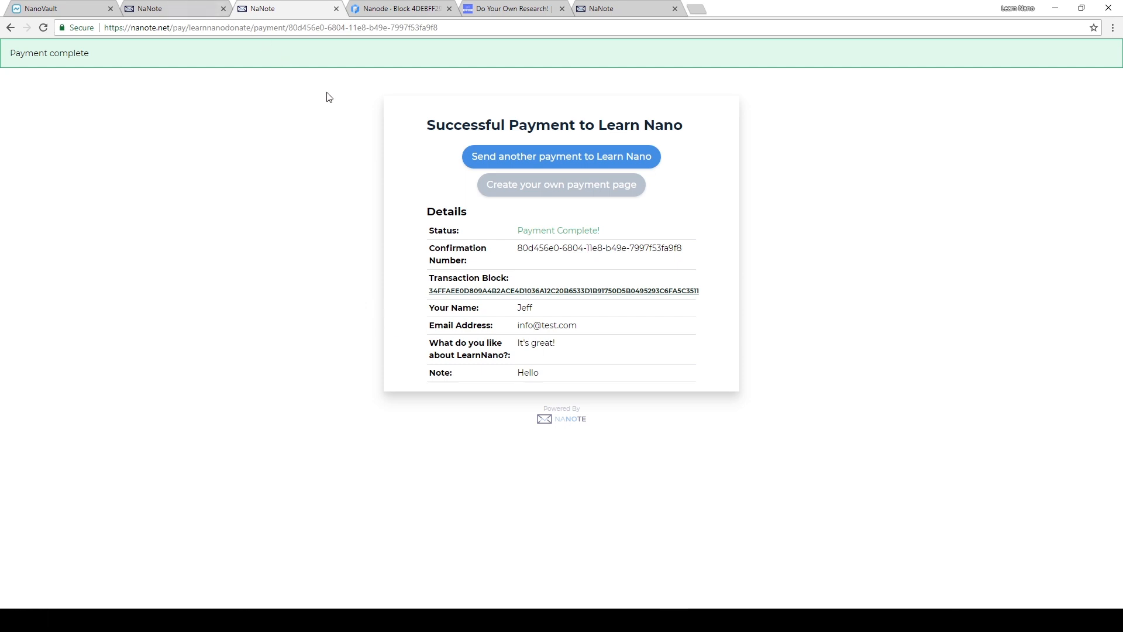
- Open the management page for Learn Nano Donations and review the details of the newest received payment
click(167, 7)
click(41, 7)
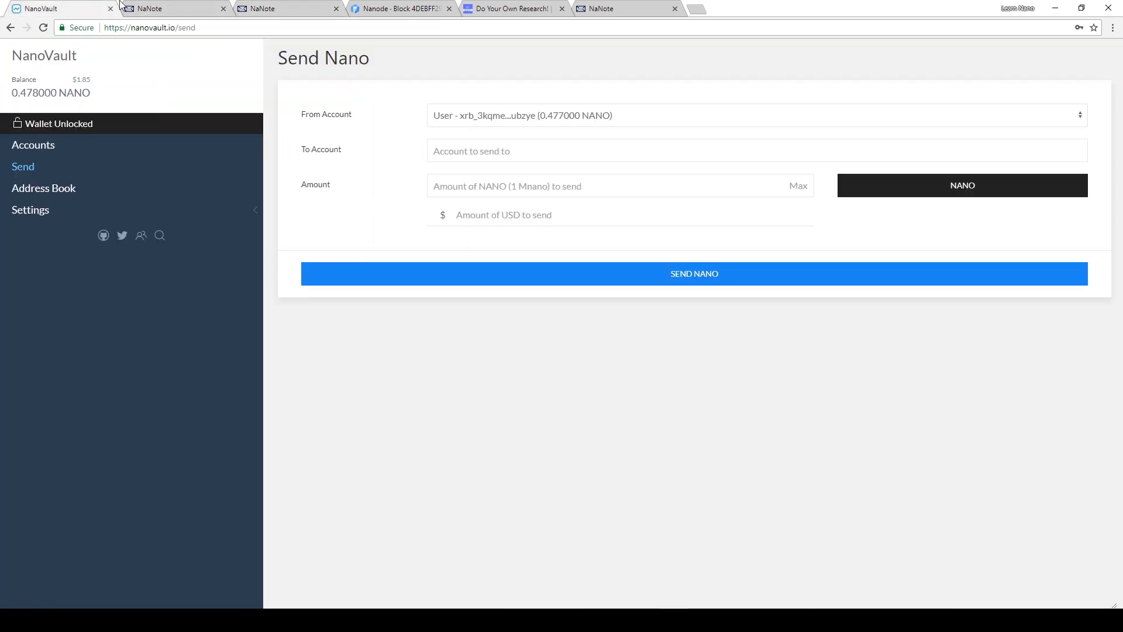
click(136, 7)
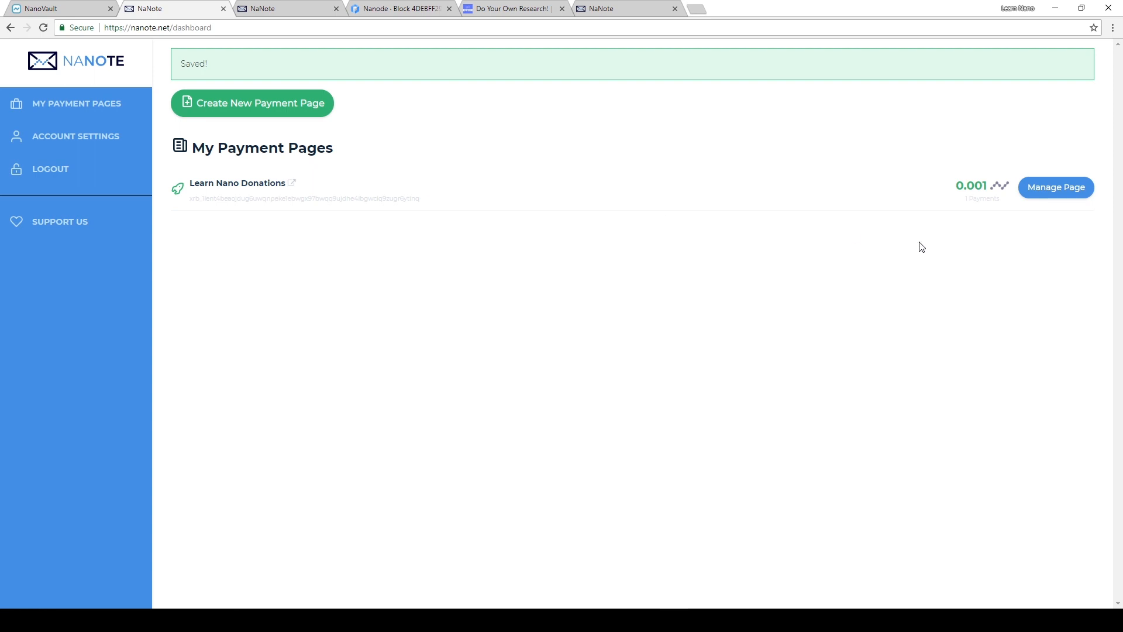
click(1079, 193)
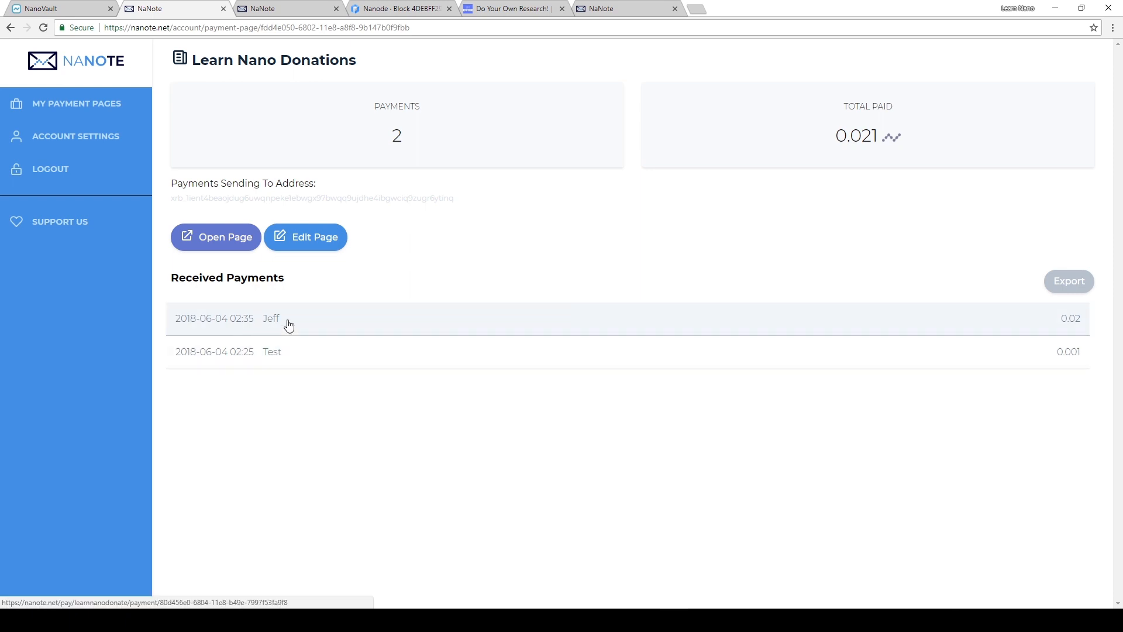
click(323, 323)
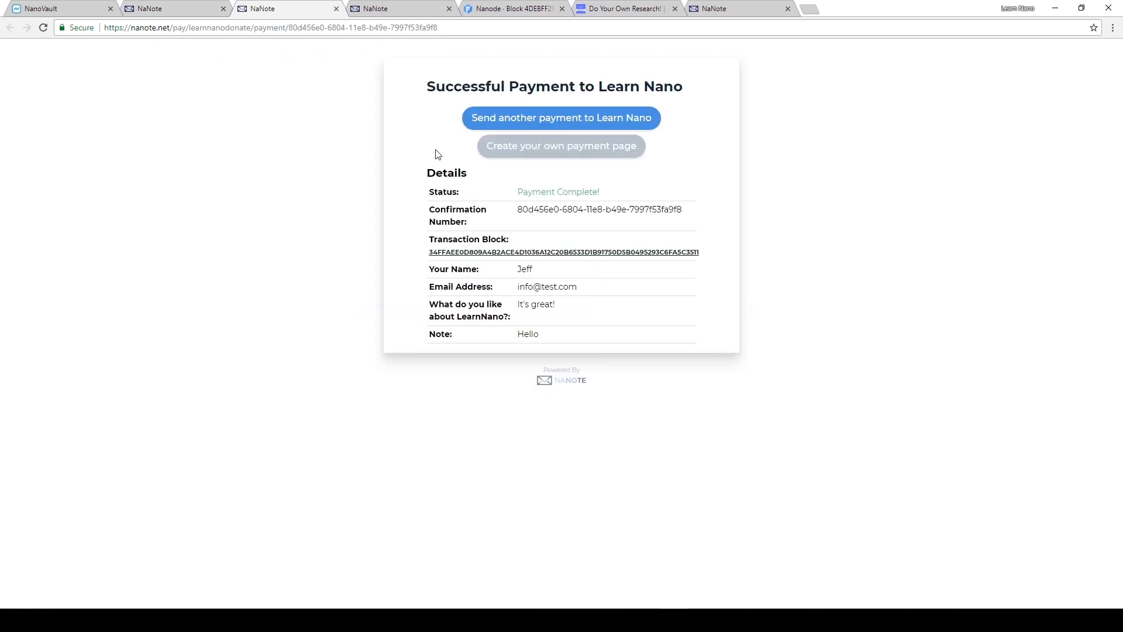
click(336, 8)
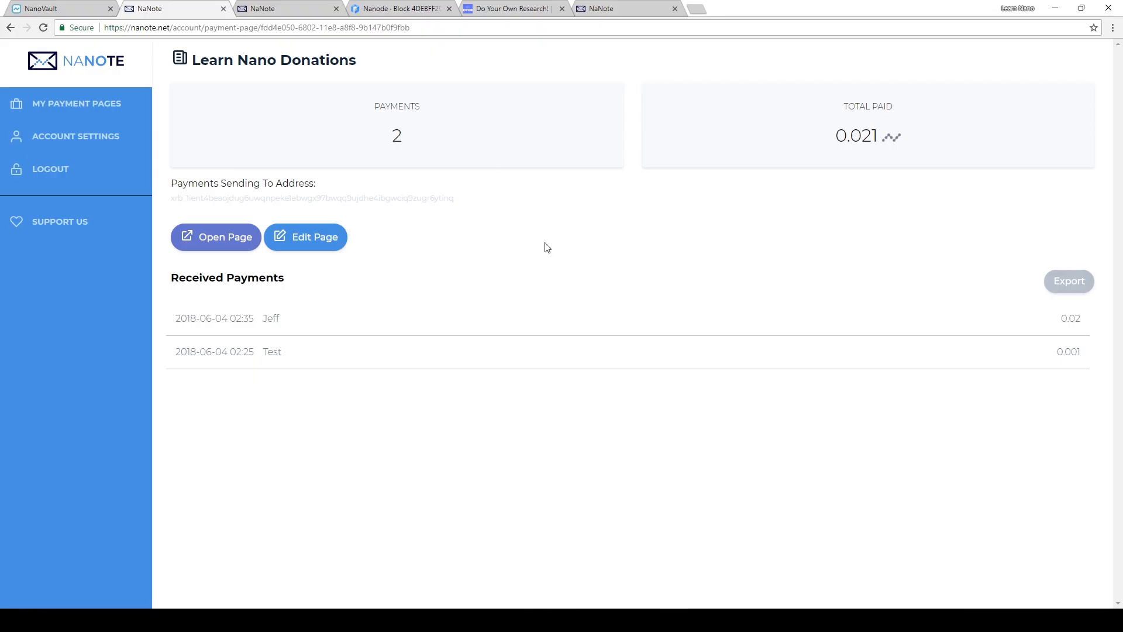
- Export the received payments as payments.csv and examine the form field columns in the Text Import preview
click(1084, 286)
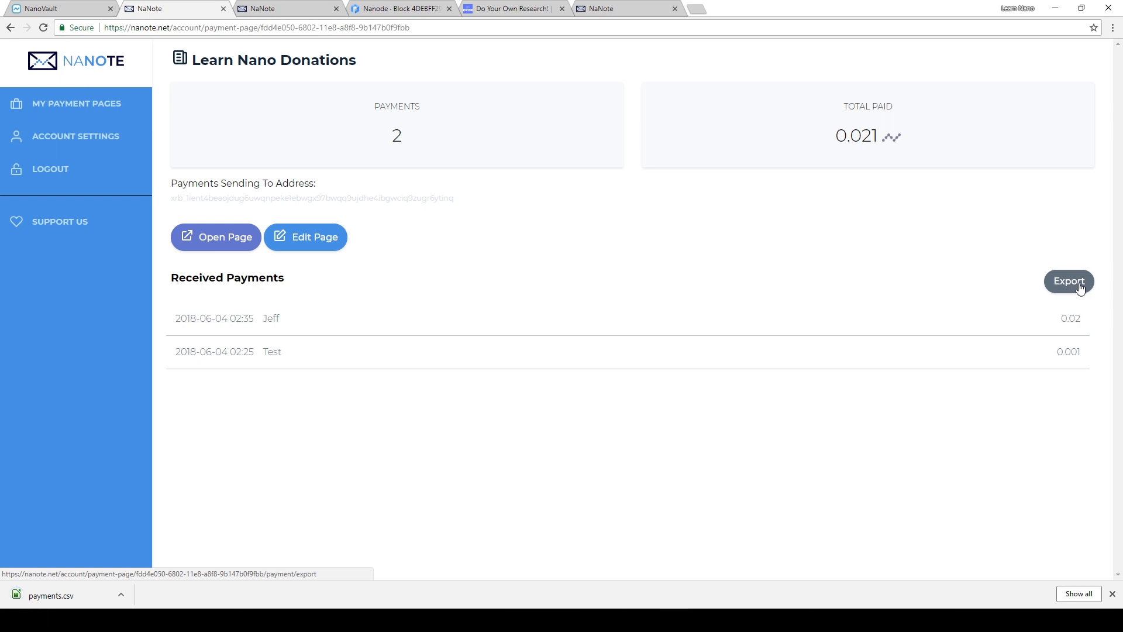
click(59, 602)
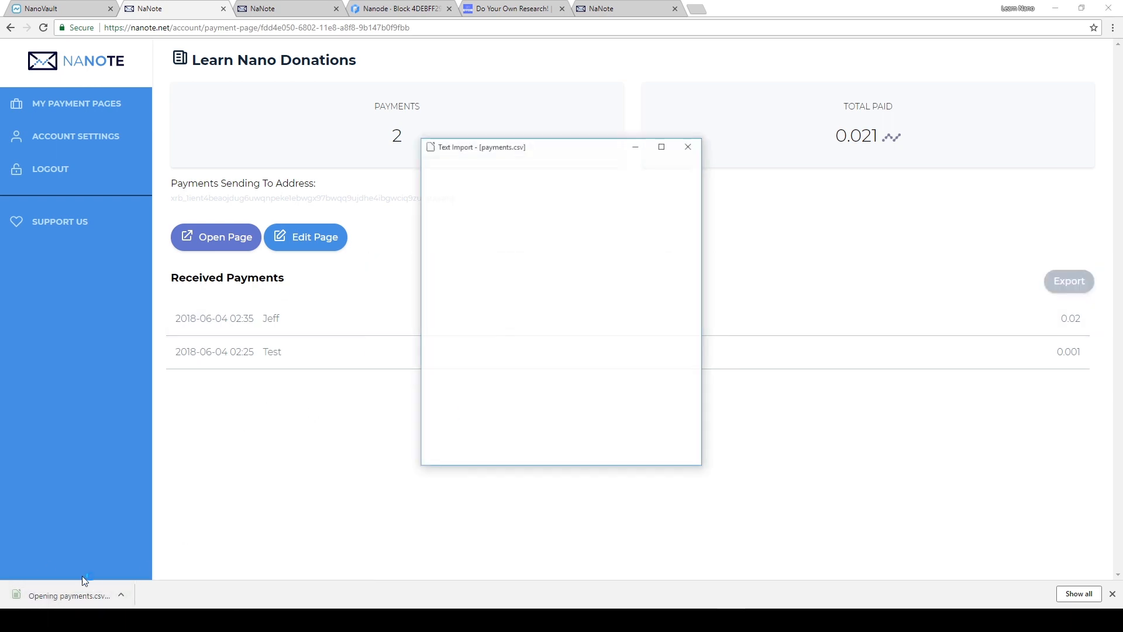
click(510, 430)
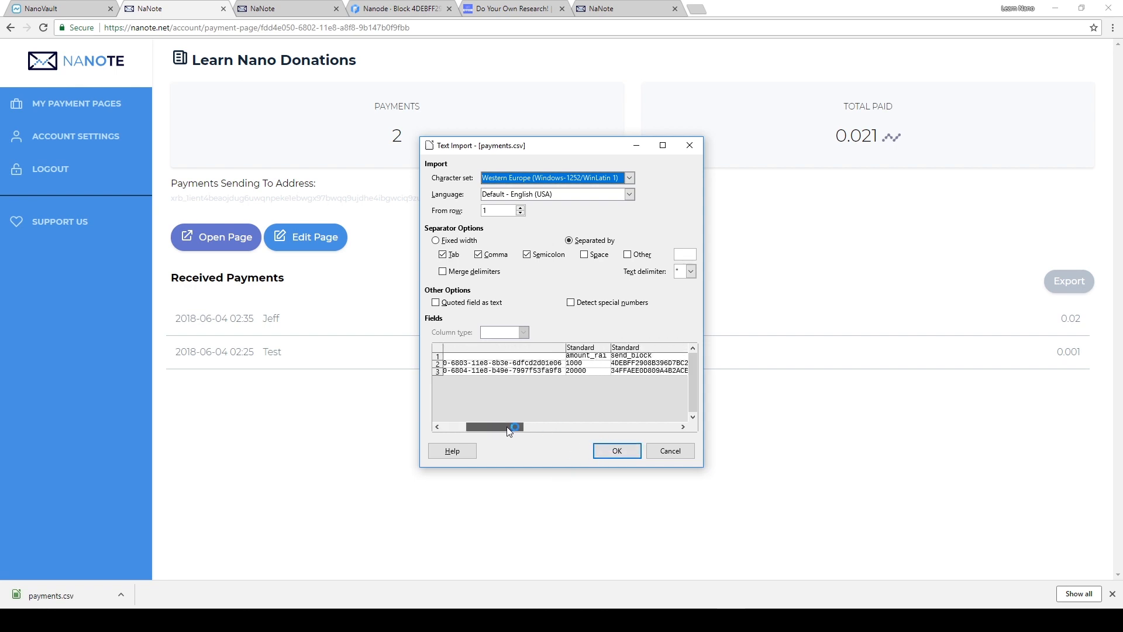
drag(511, 432, 674, 421)
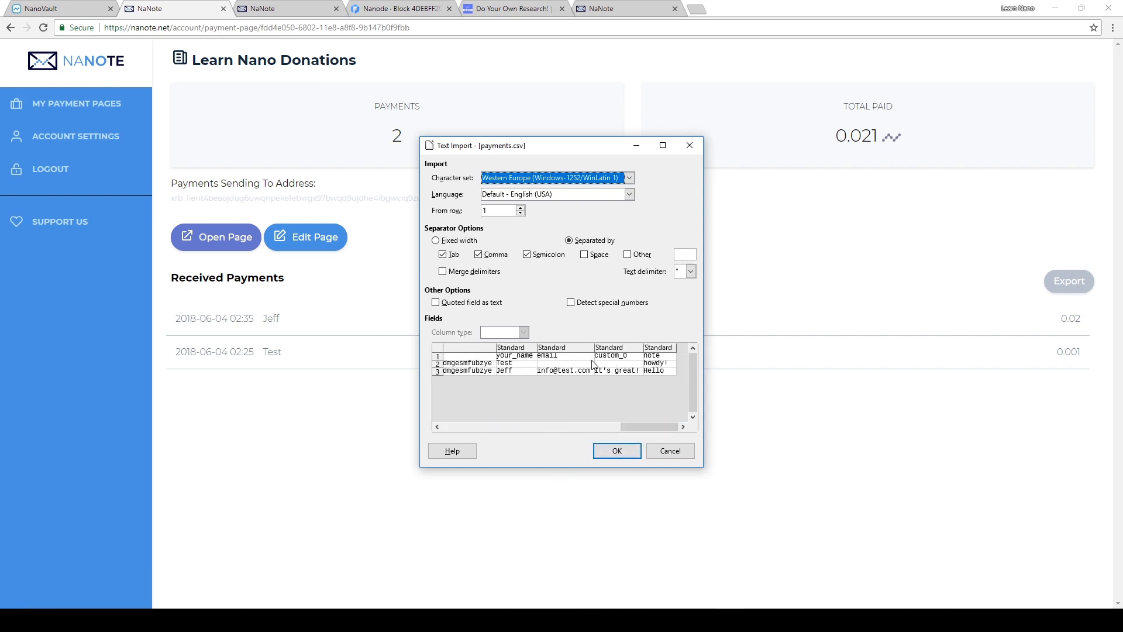
click(627, 448)
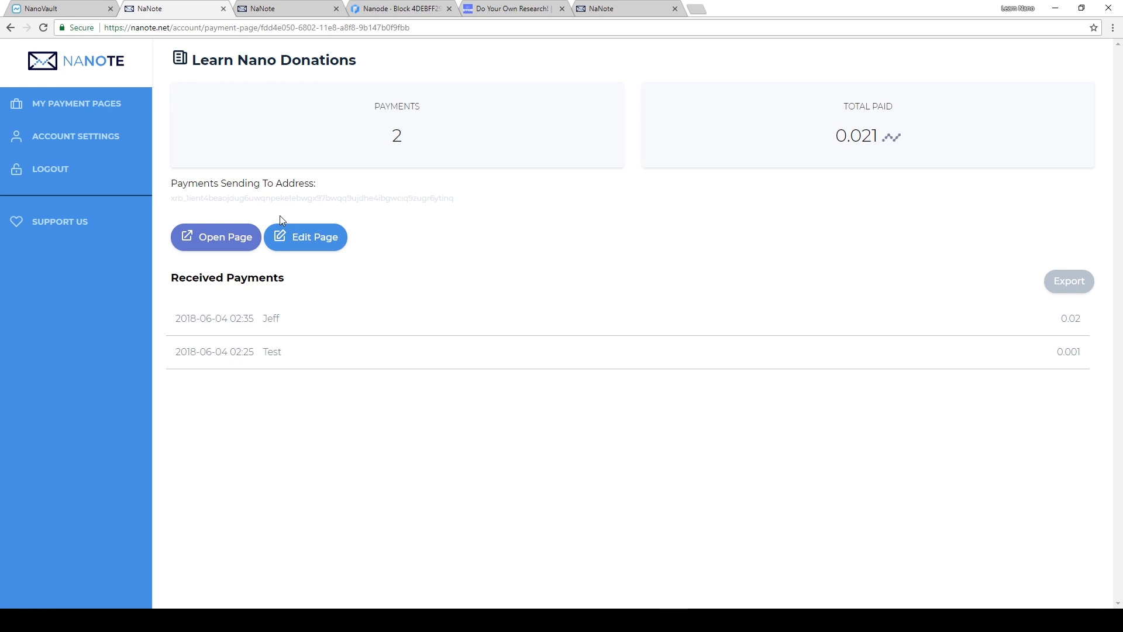
- Open the Learn Nano Donations payment page for editing and rename it "Learn Nano Invoice"
click(107, 107)
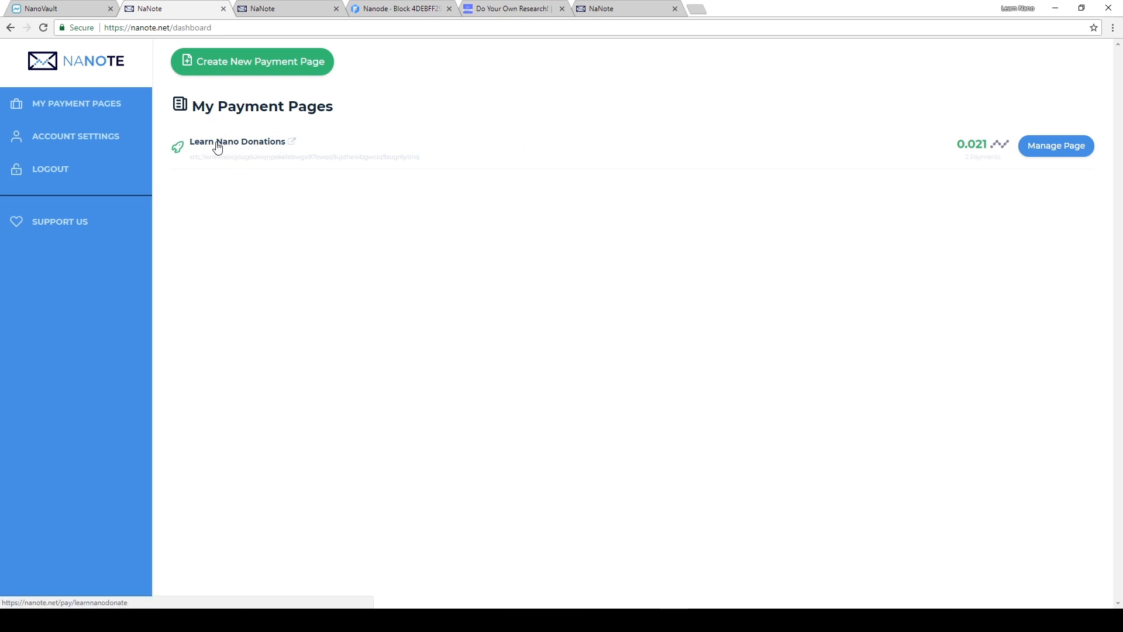
click(1051, 155)
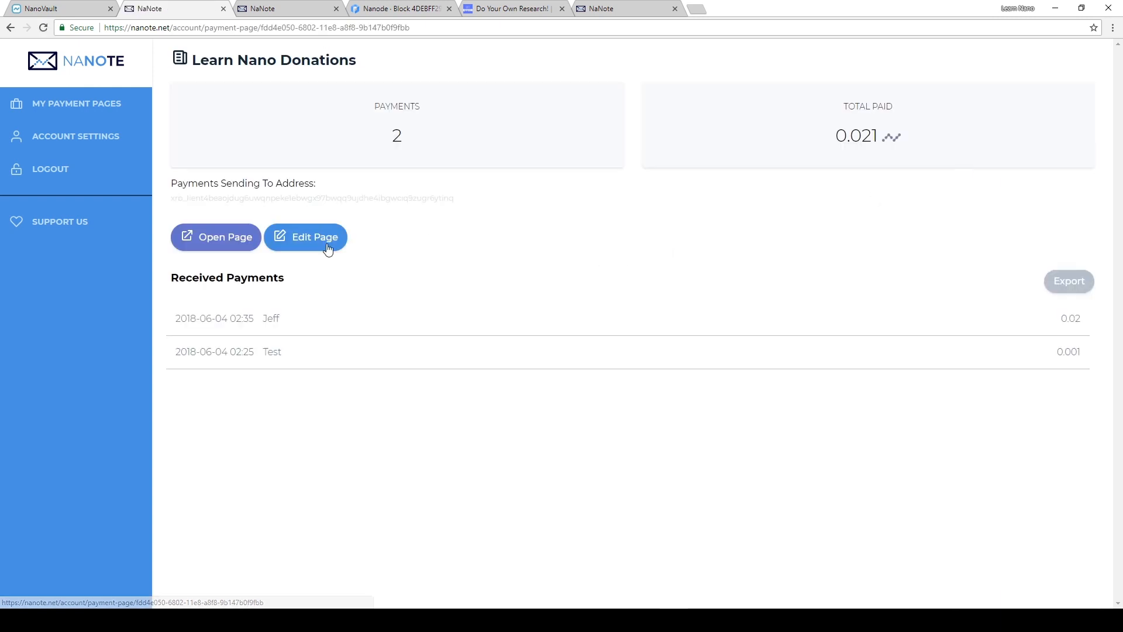
click(304, 238)
click(318, 101)
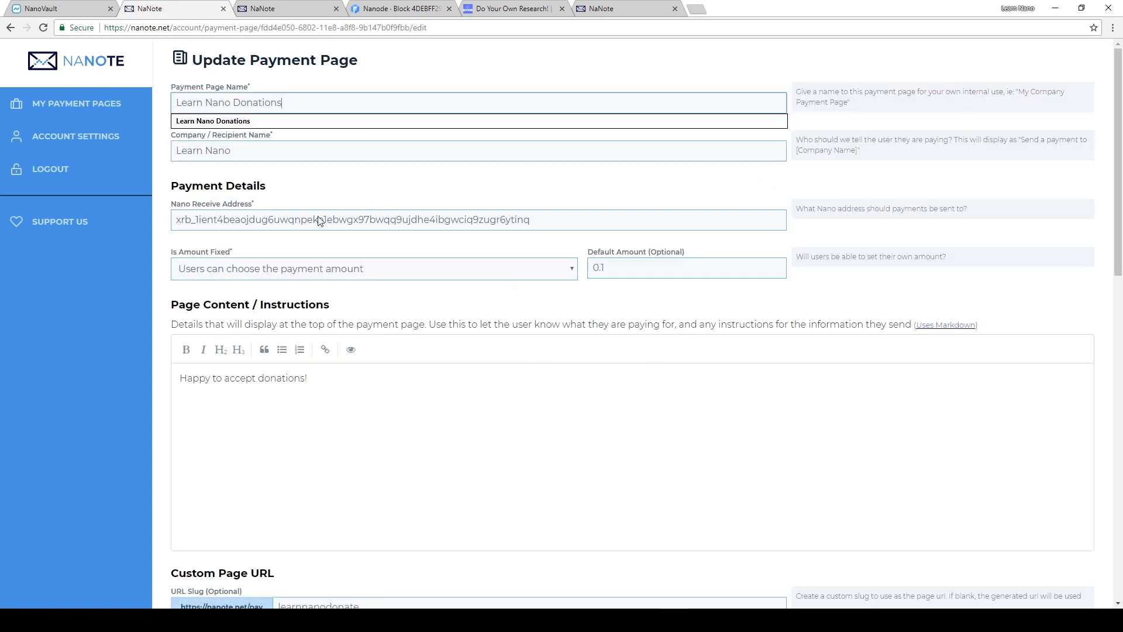
key(BackSpace)
key(BackSpace)
key(BackSpace)
key(BackSpace)
key(BackSpace)
key(BackSpace)
key(BackSpace)
key(BackSpace)
key(BackSpace)
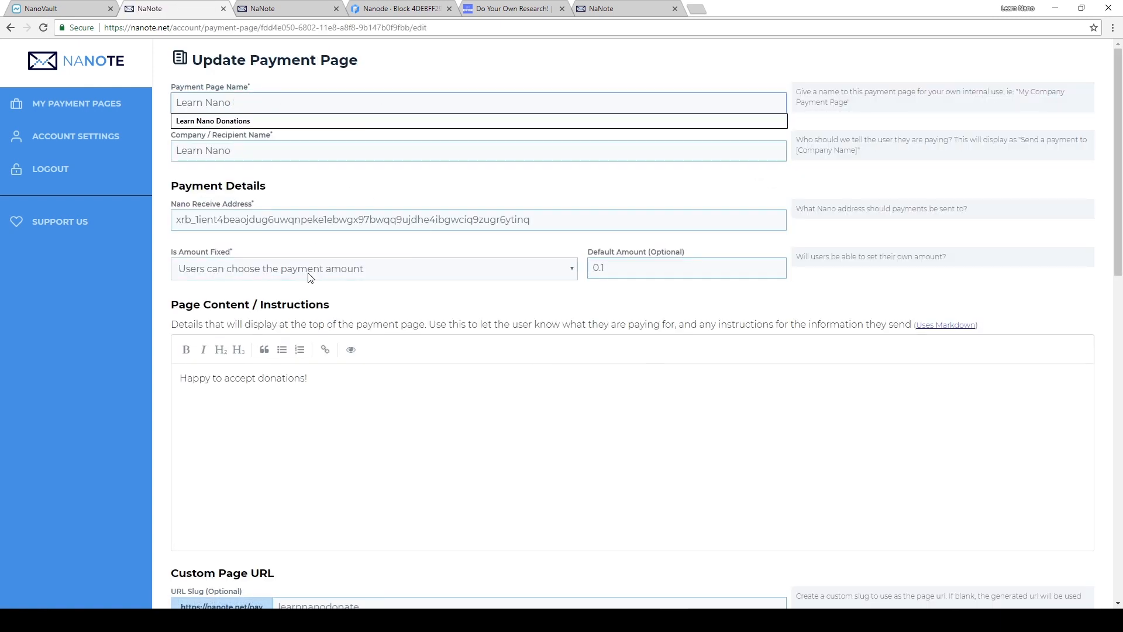
text(Invoice)
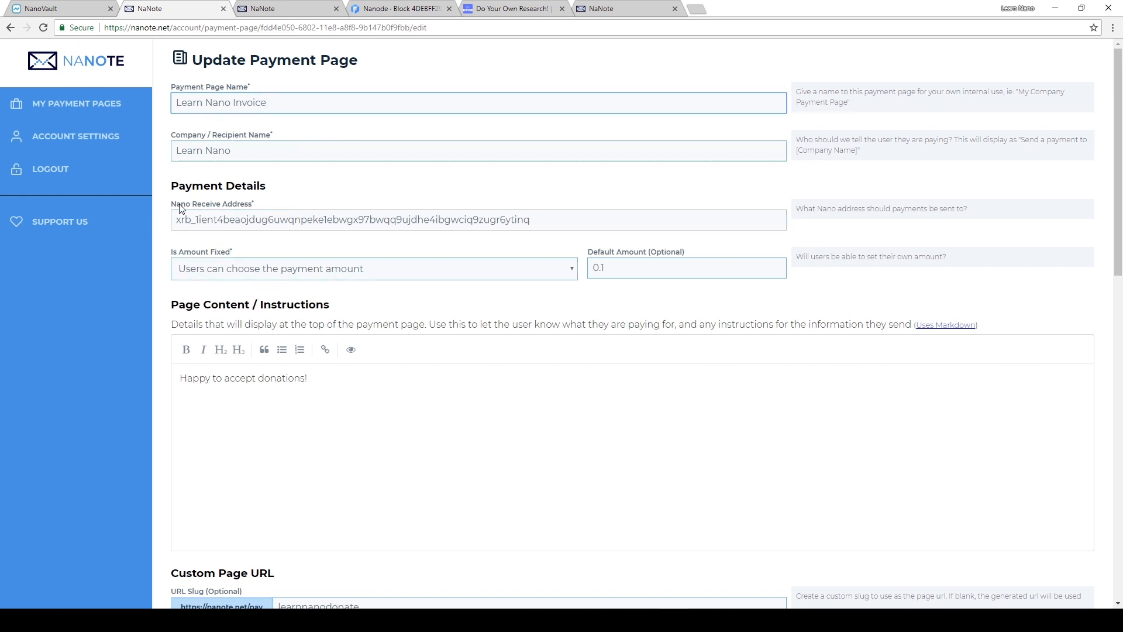
- Clear the default payment amount and replace the page instructions with "Pay your invoice below"
double_click(671, 273)
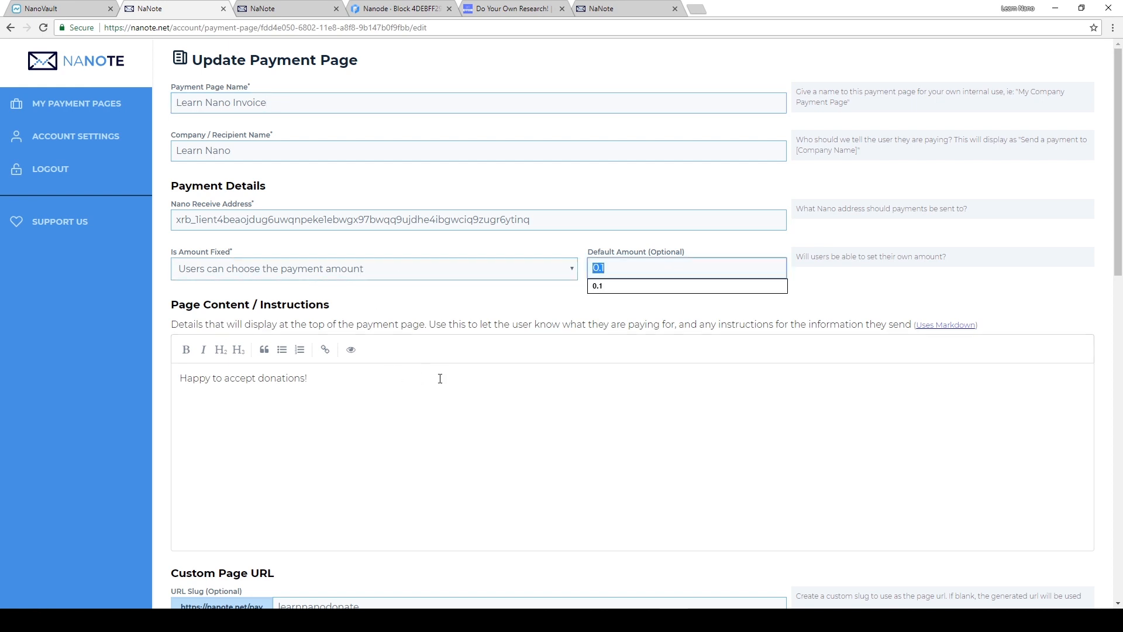
key(BackSpace)
click(566, 245)
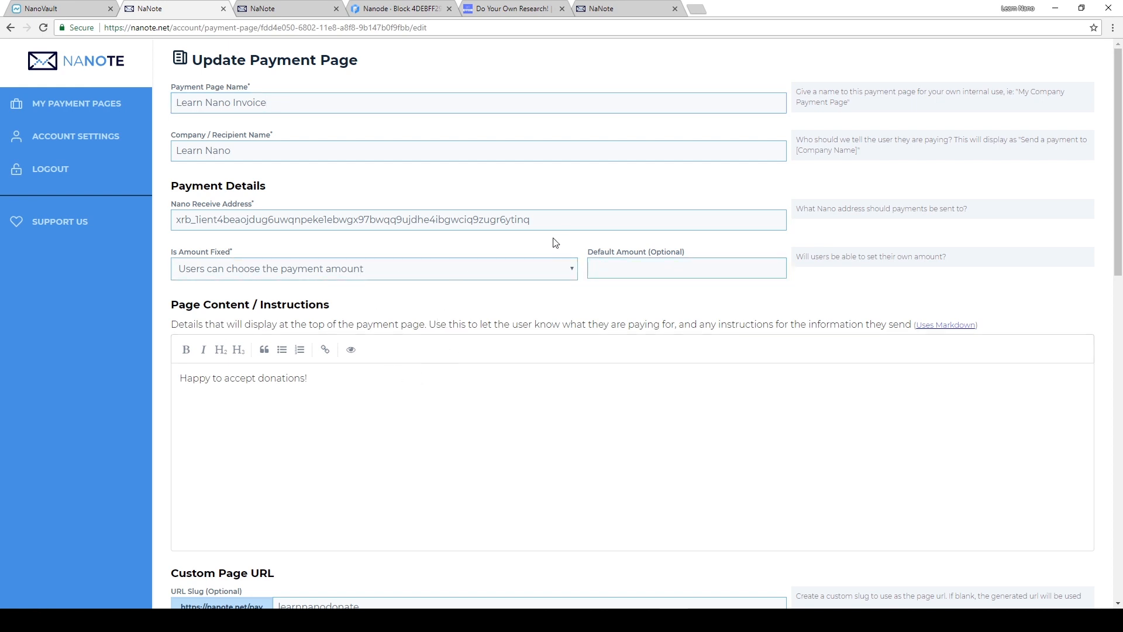
text(Pay)
text( your invo)
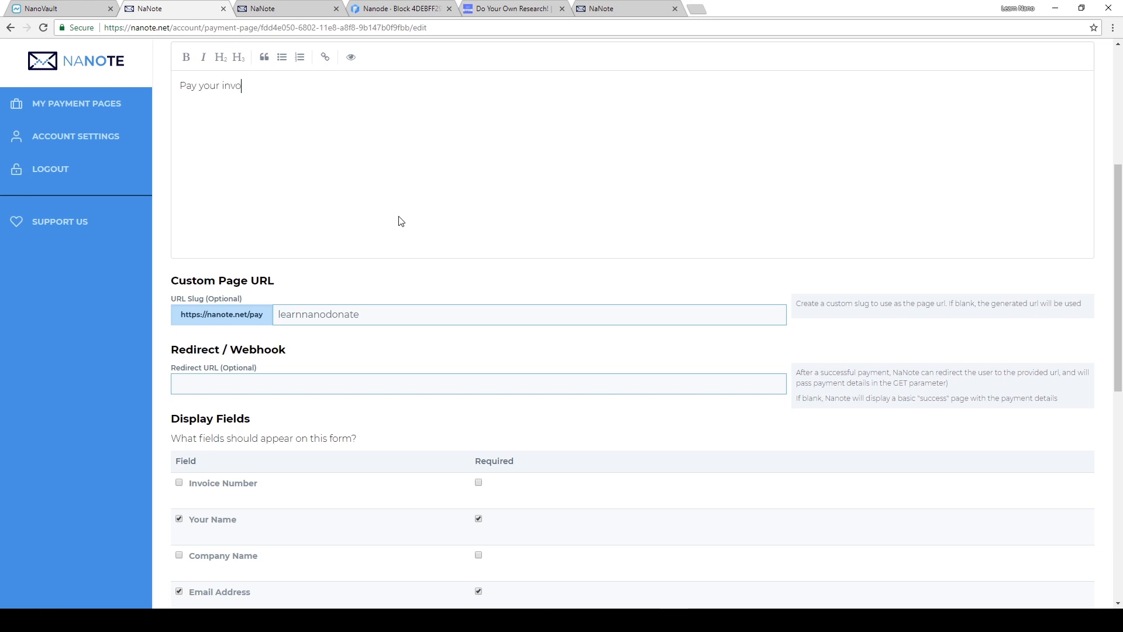
text(ice below)
- Change the custom page URL slug to "learnnanoinvoice", leaving the redirect URL empty
scroll(398, 221, down, 1)
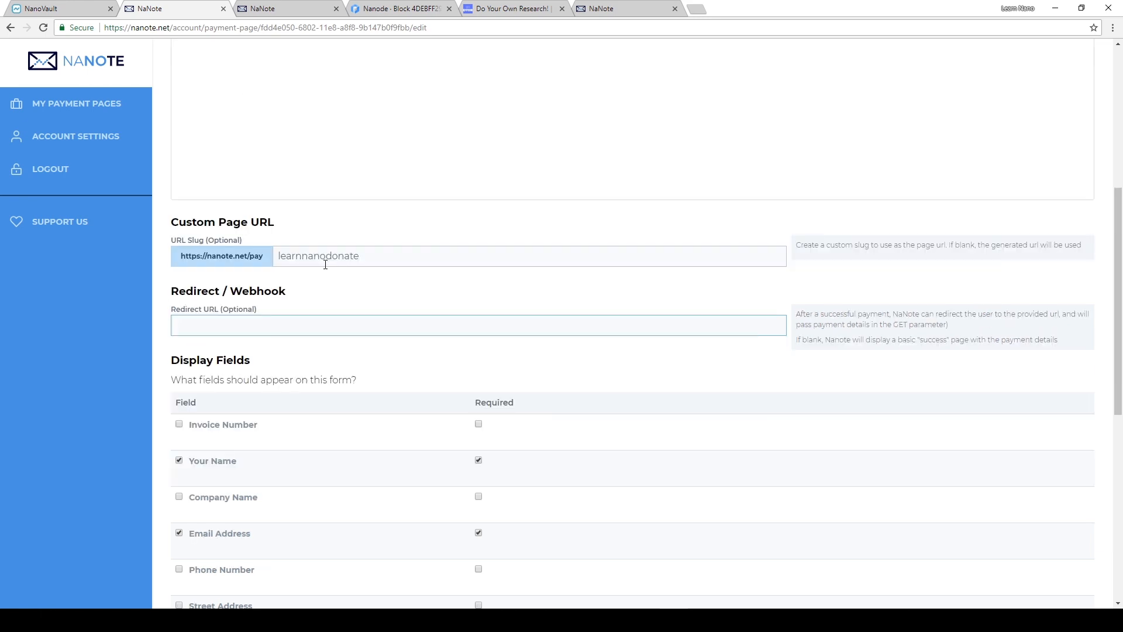
click(325, 258)
click(379, 257)
key(BackSpace)
key(BackSpace)
key(BackSpace)
key(BackSpace)
key(BackSpace)
key(BackSpace)
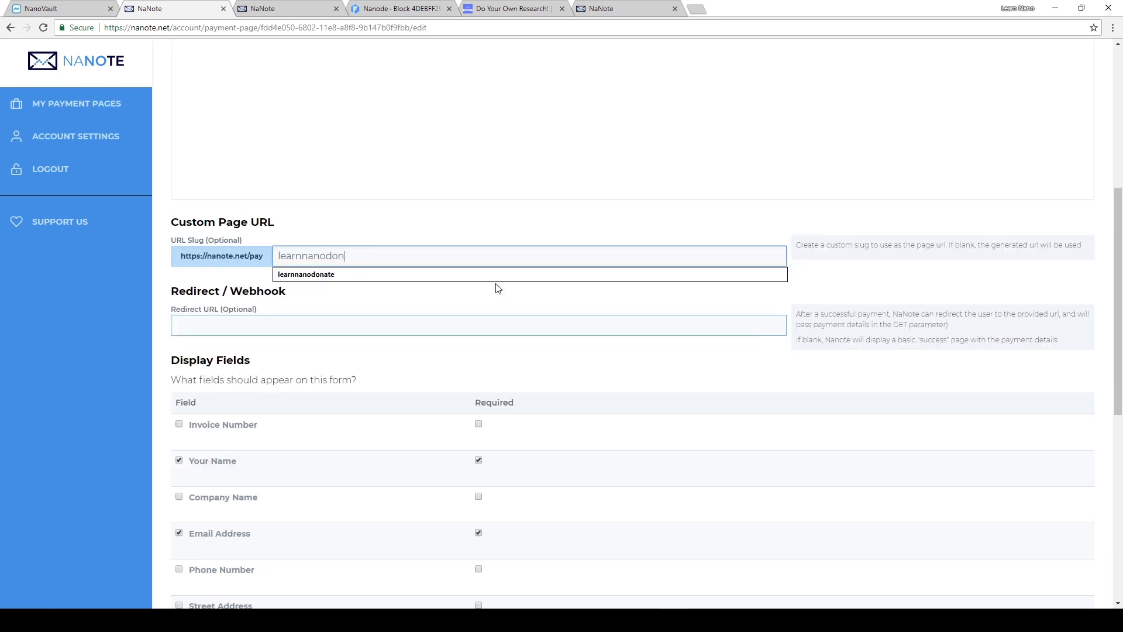
text(invoice)
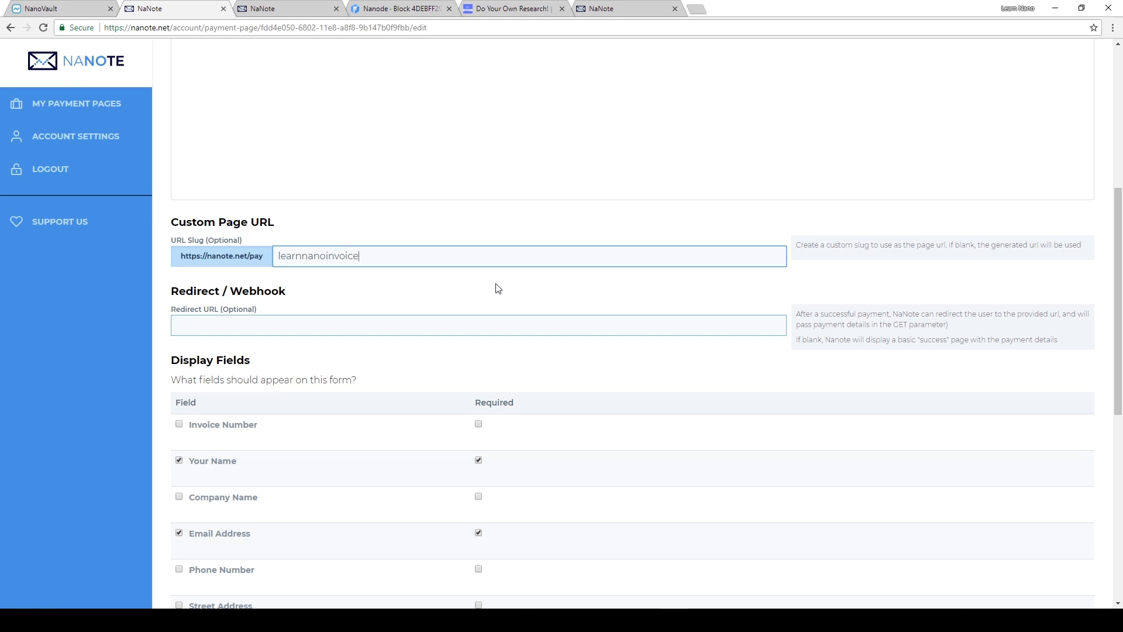
click(354, 321)
scroll(361, 308, down, 3)
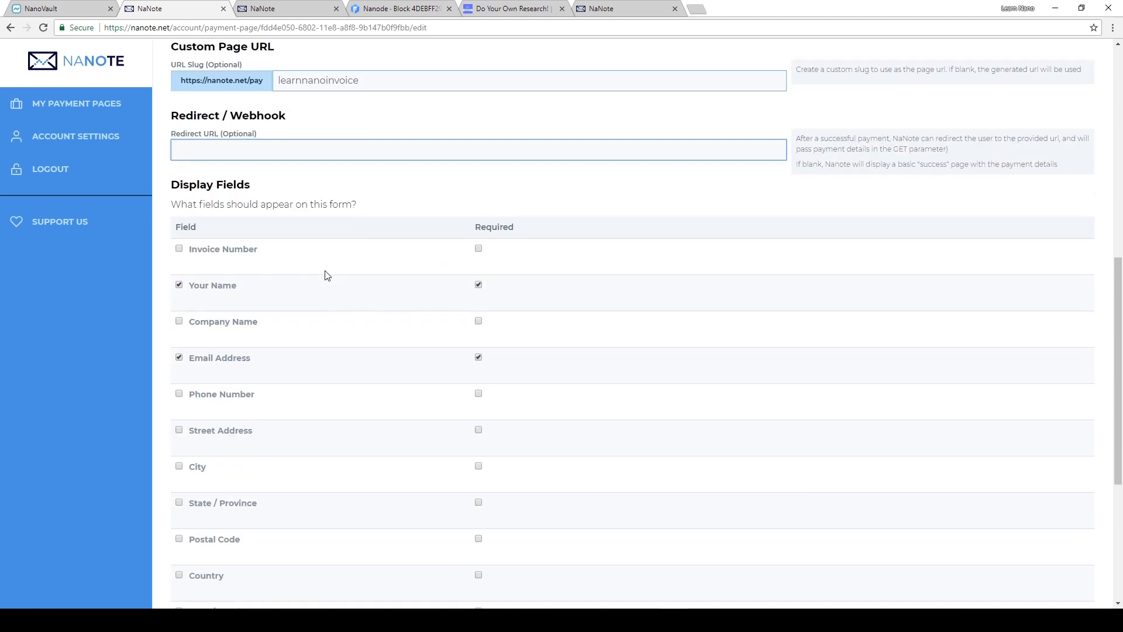
- Enable a required Invoice Number field plus optional Company Name, Street Address, City, State / Province and Postal Code fields on the form
click(179, 249)
click(479, 249)
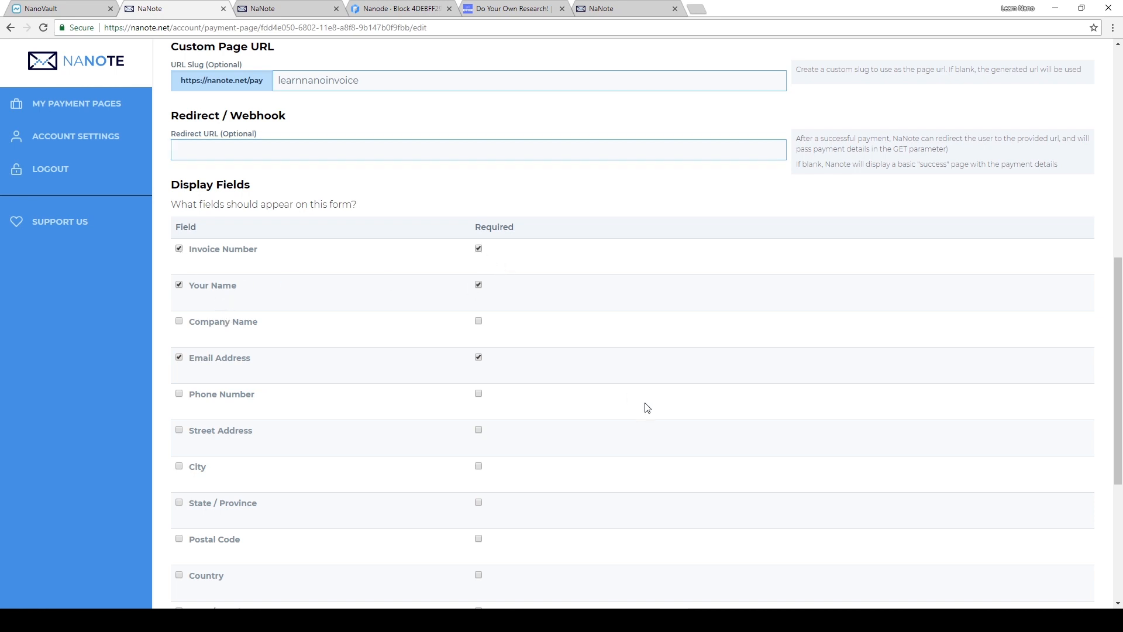
click(180, 322)
scroll(183, 328, down, 2)
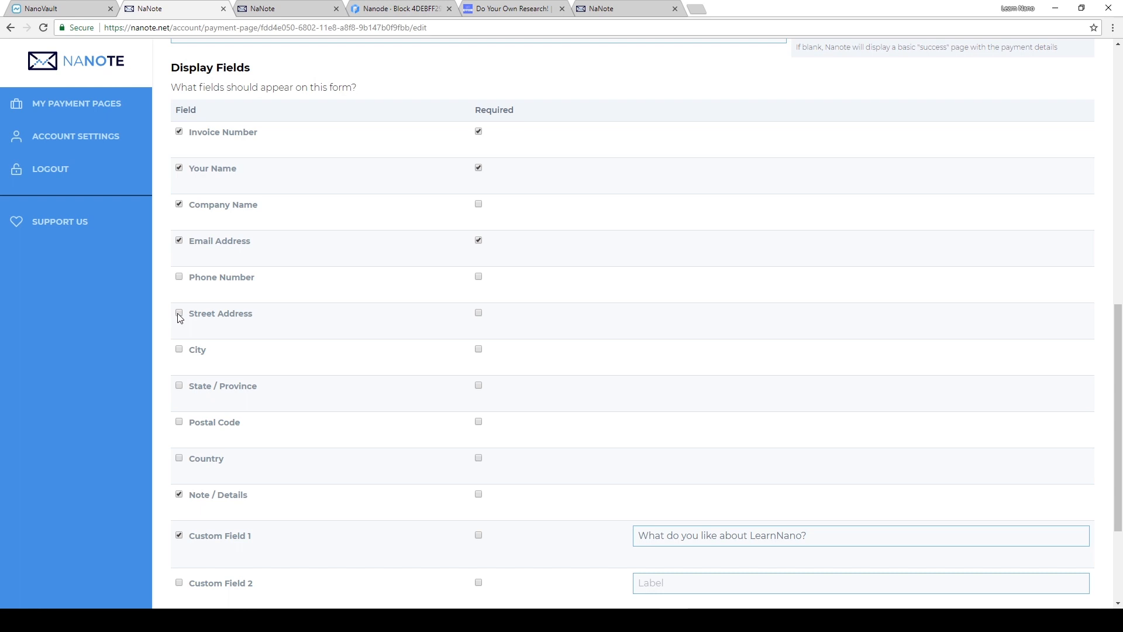
click(179, 314)
click(179, 350)
click(180, 387)
click(180, 422)
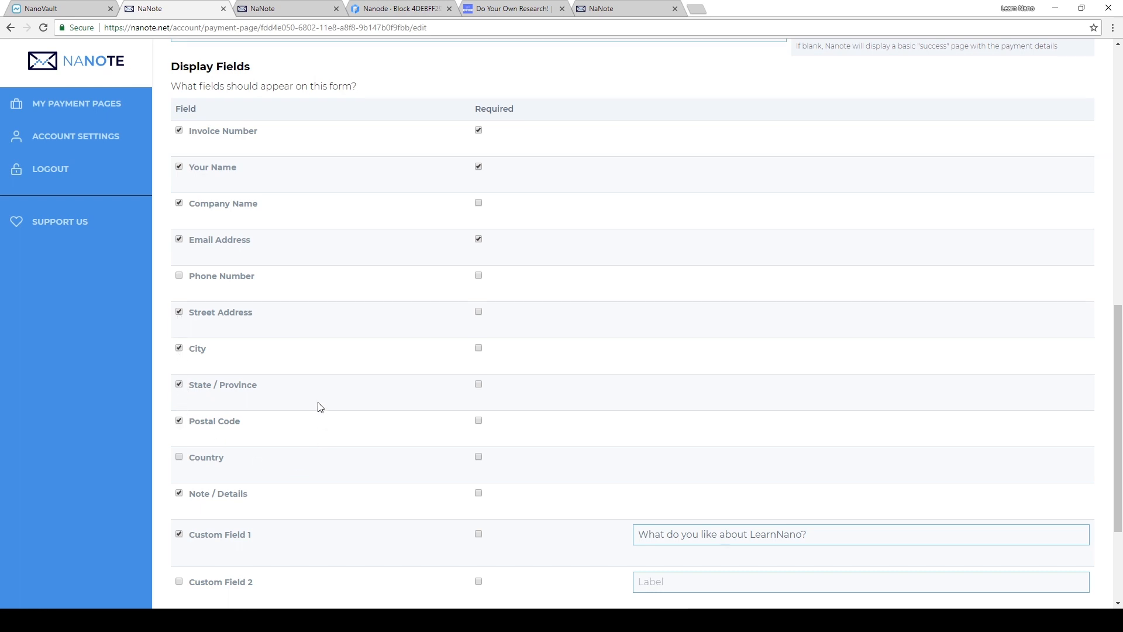
- Clear the label of Custom Field 1, remove that field from the form, and save the payment page
scroll(319, 410, down, 1)
scroll(254, 455, down, 1)
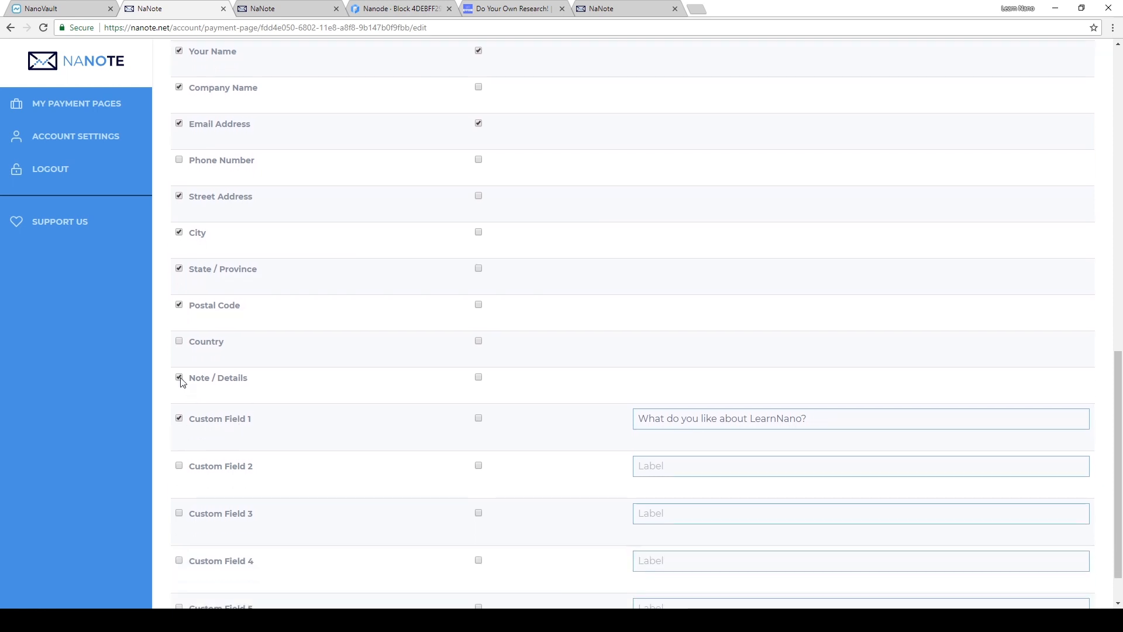
drag(810, 419, 115, 421)
key(BackSpace)
click(180, 418)
scroll(429, 476, down, 1)
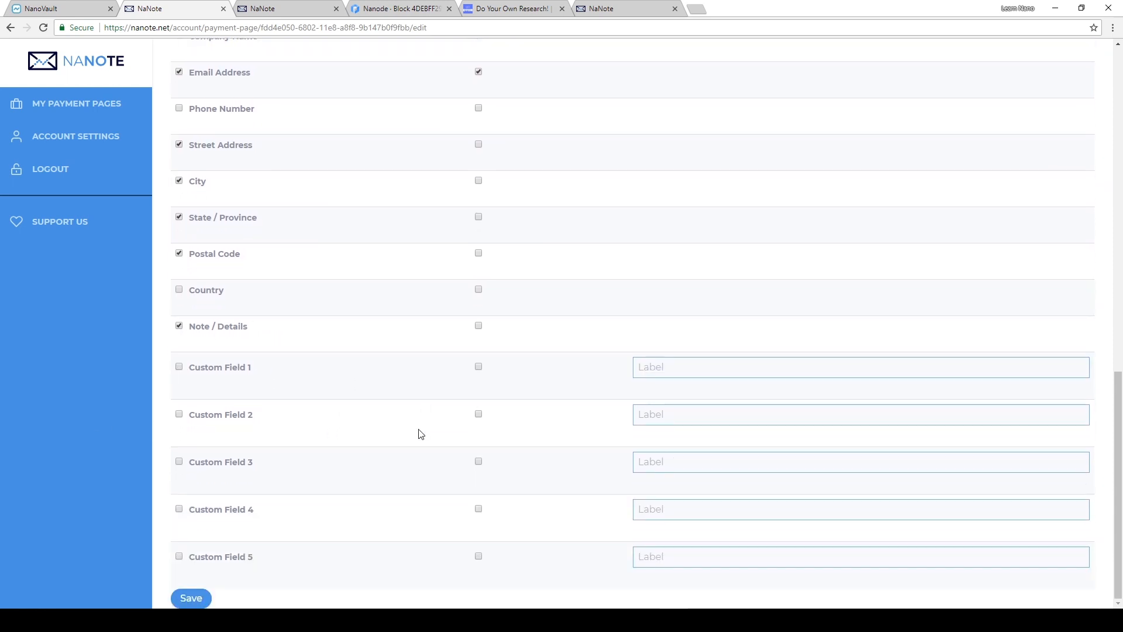
click(188, 597)
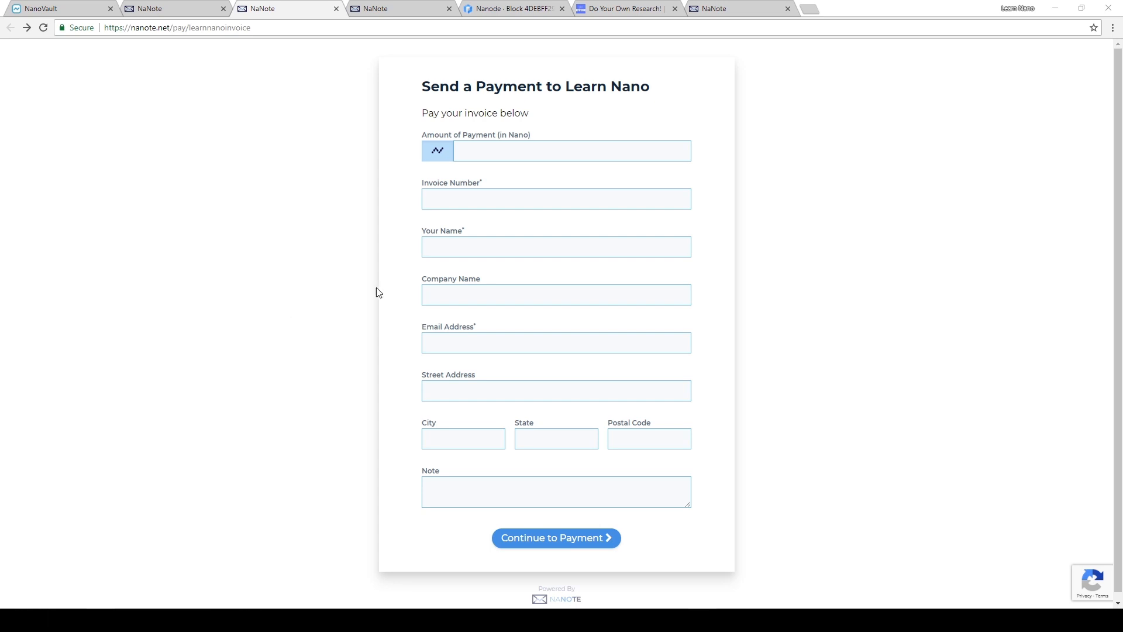
- On the public invoice form, set the payment amount to 0.03 Nano and enter the invoice number
click(484, 150)
text(0.0)
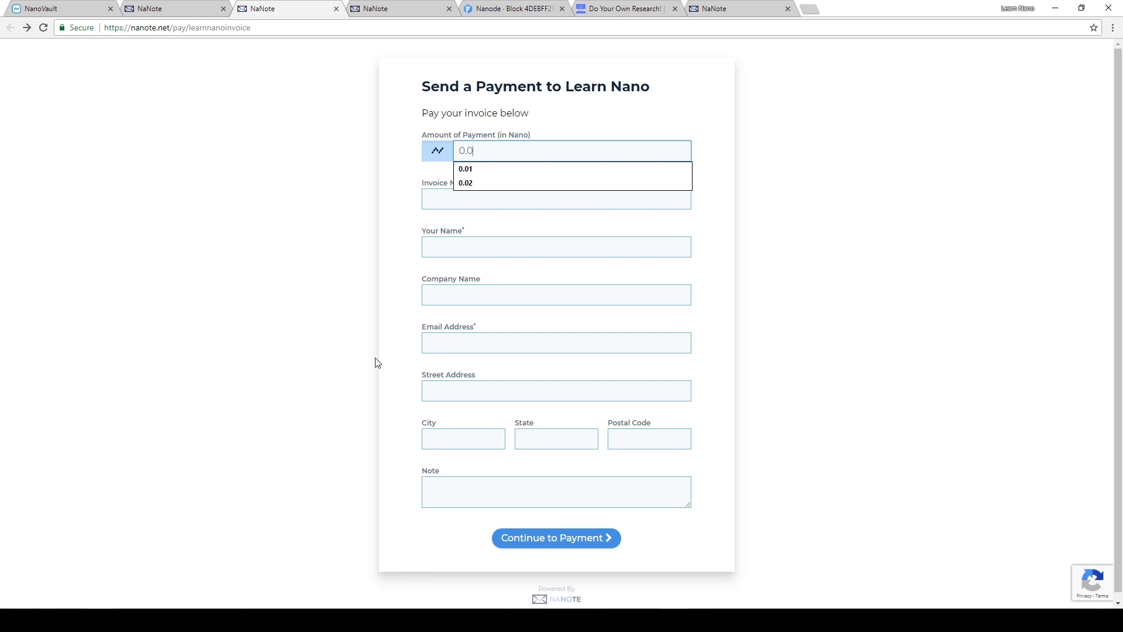
text(3)
key(Tab)
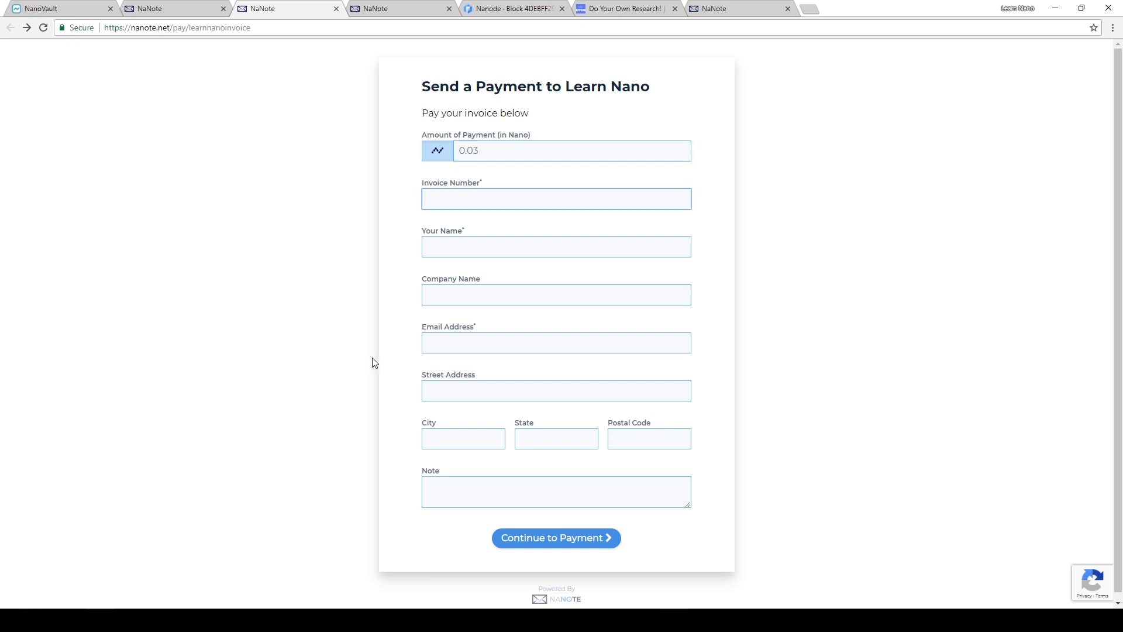
text(ABC)
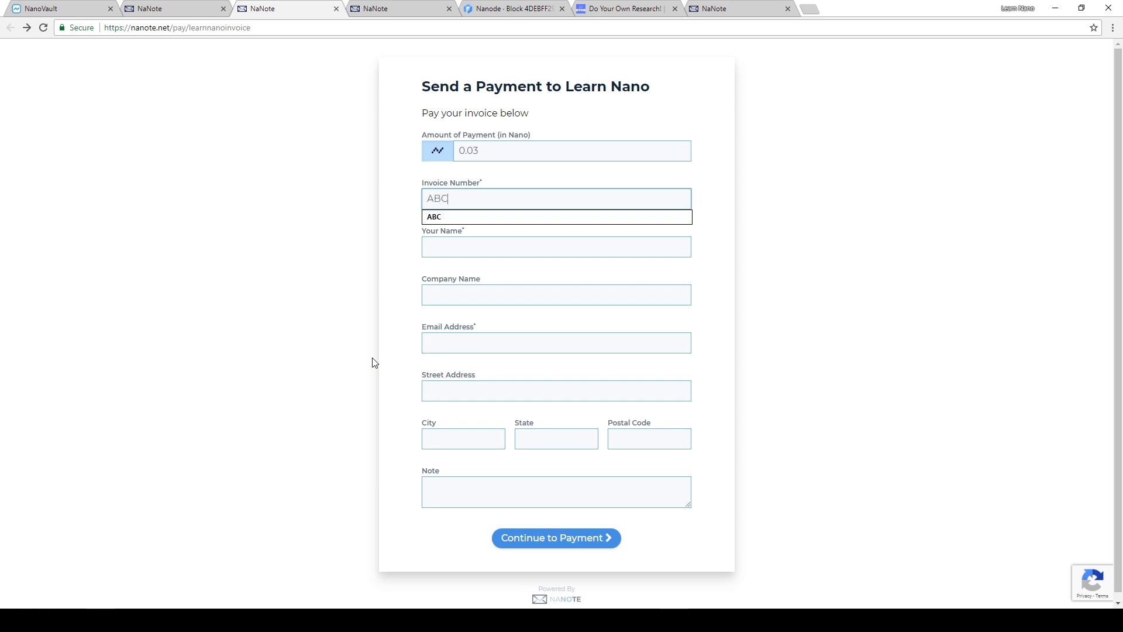
text(1234)
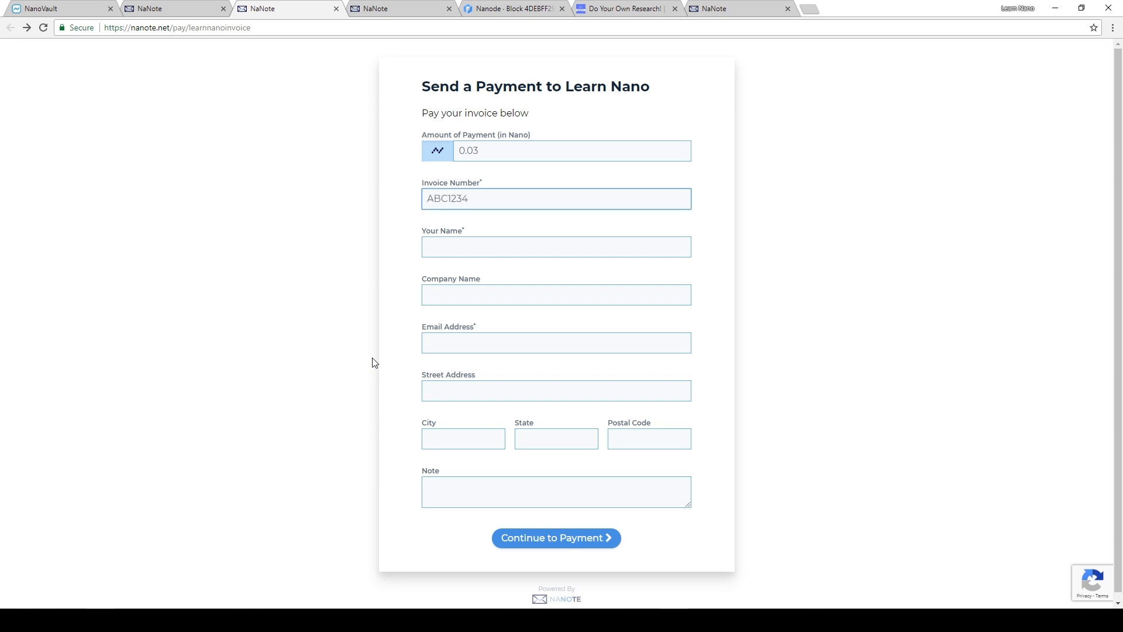
key(Tab)
click(529, 200)
key(BackSpace)
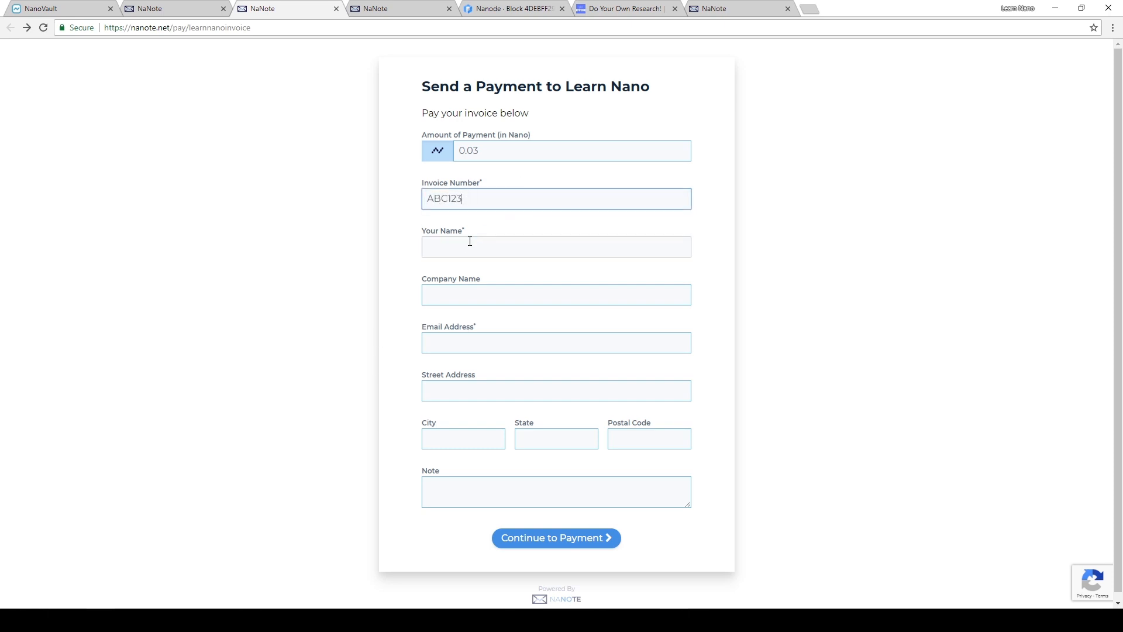
- Enter the payer's name in the required name field of the invoice form
click(469, 242)
text(Acme)
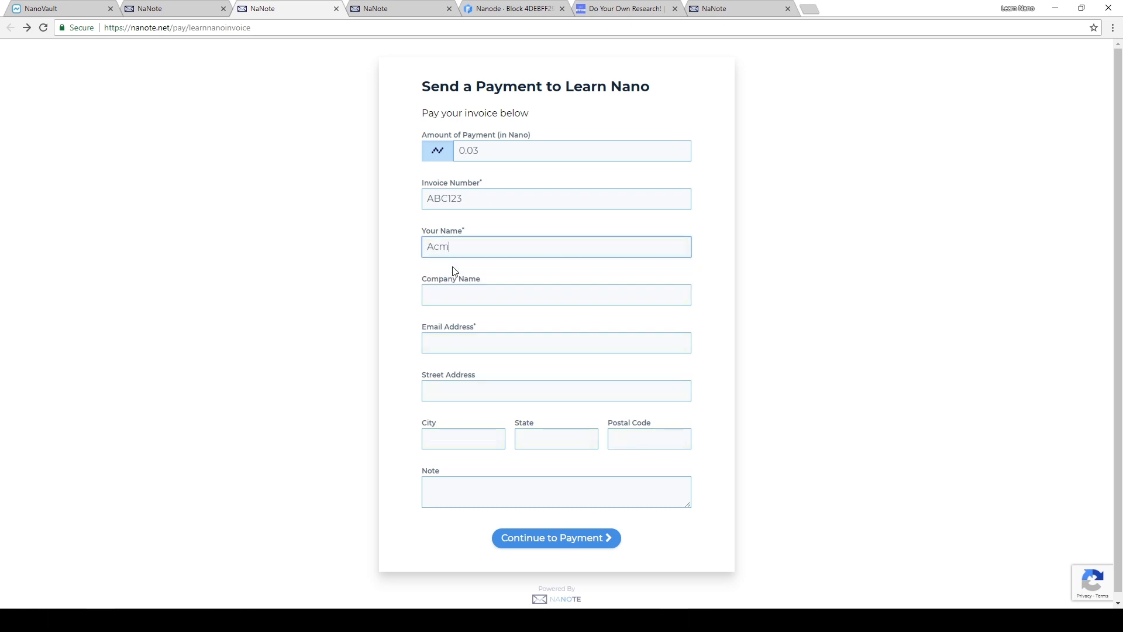
key(ctrl+a)
key(BackSpace)
text(Mr Acme)
key(BackSpace)
key(BackSpace)
text(me)
key(Tab)
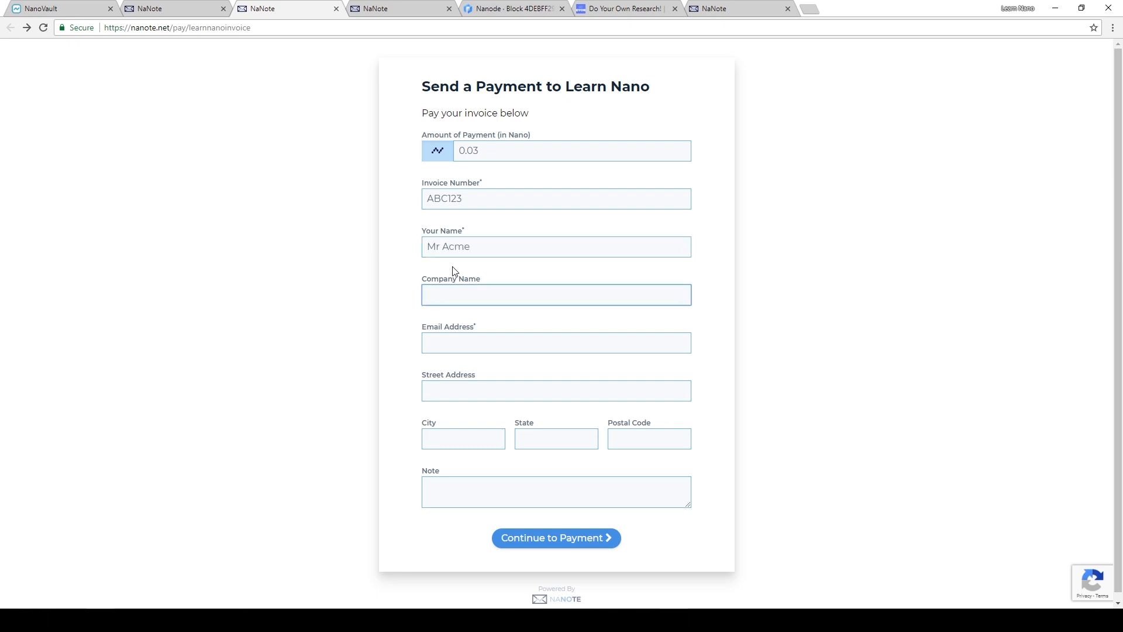
- Set the company name to Acme and fill in the payer's email address
text(Acme)
key(Tab)
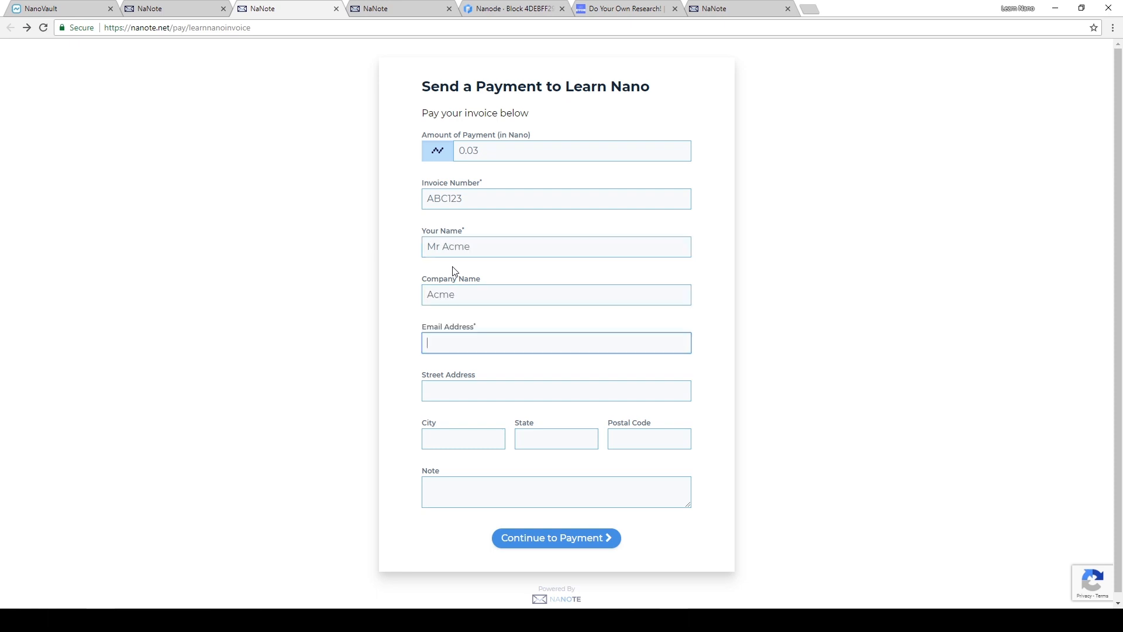
text(mr@acme.com)
key(Tab)
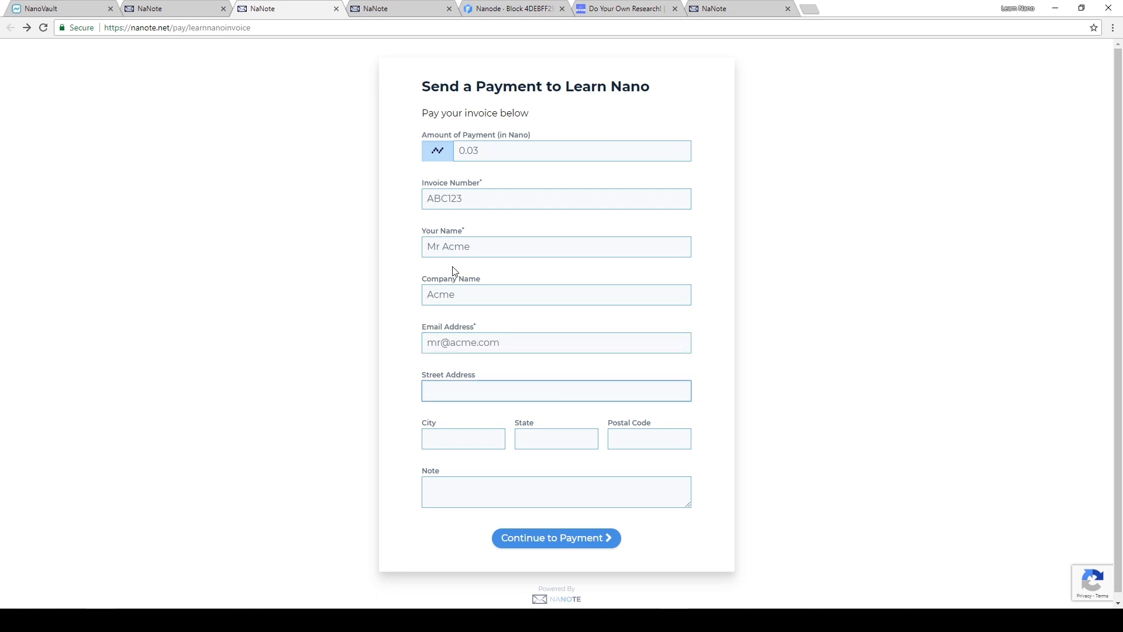
- Fill in the payer's street address, city, state and postal code, leave the note empty, and continue to payment
text(111)
key(Tab)
text(asd)
key(Tab)
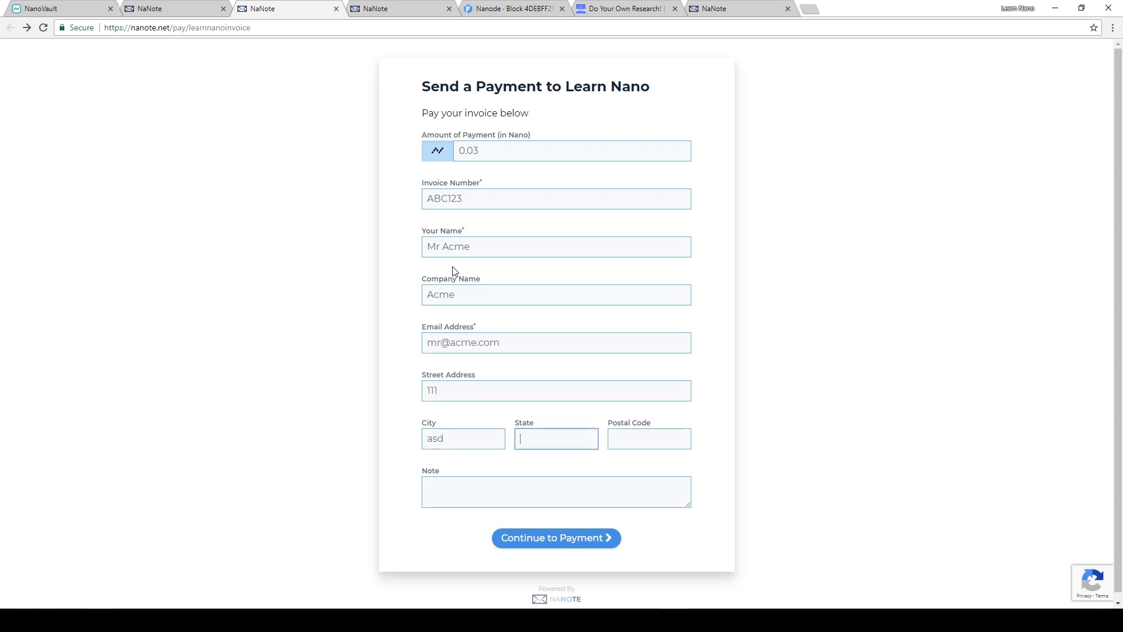
text(klm)
key(Tab)
text(lkm)
key(Tab)
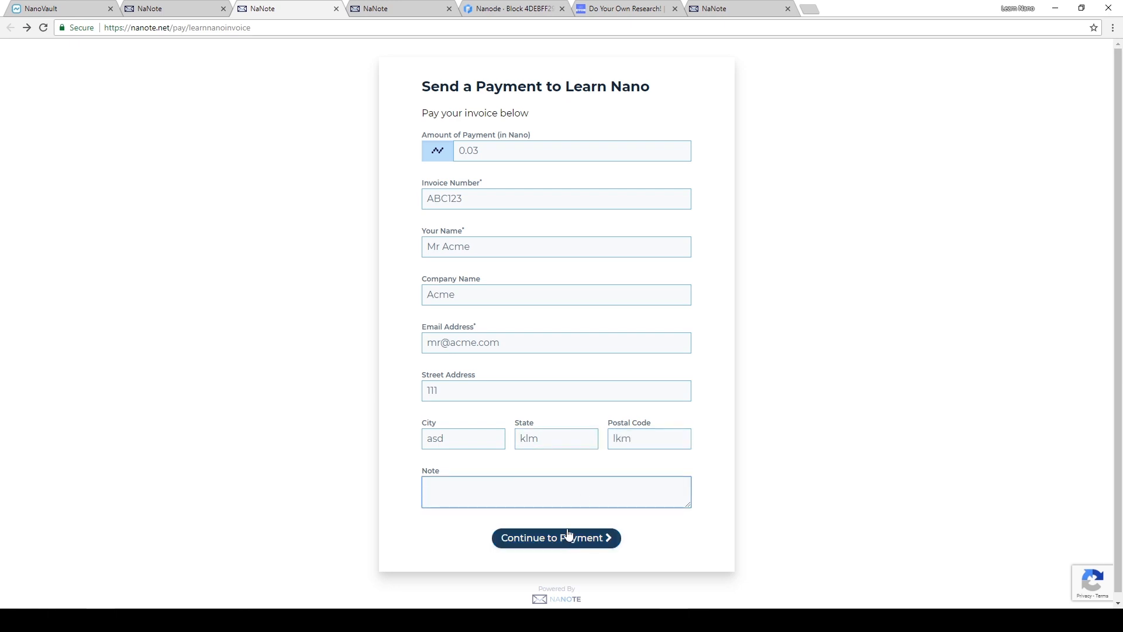
click(588, 540)
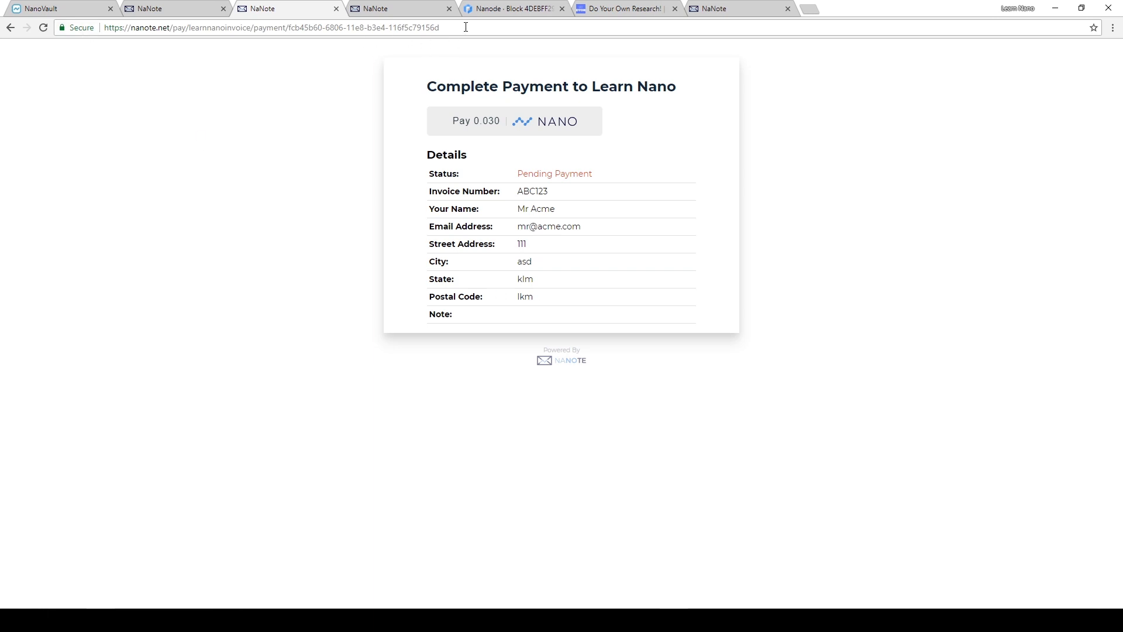
- Copy the pending payment's link, close its page, and reopen the link in a new browser tab
drag(466, 28, 27, 26)
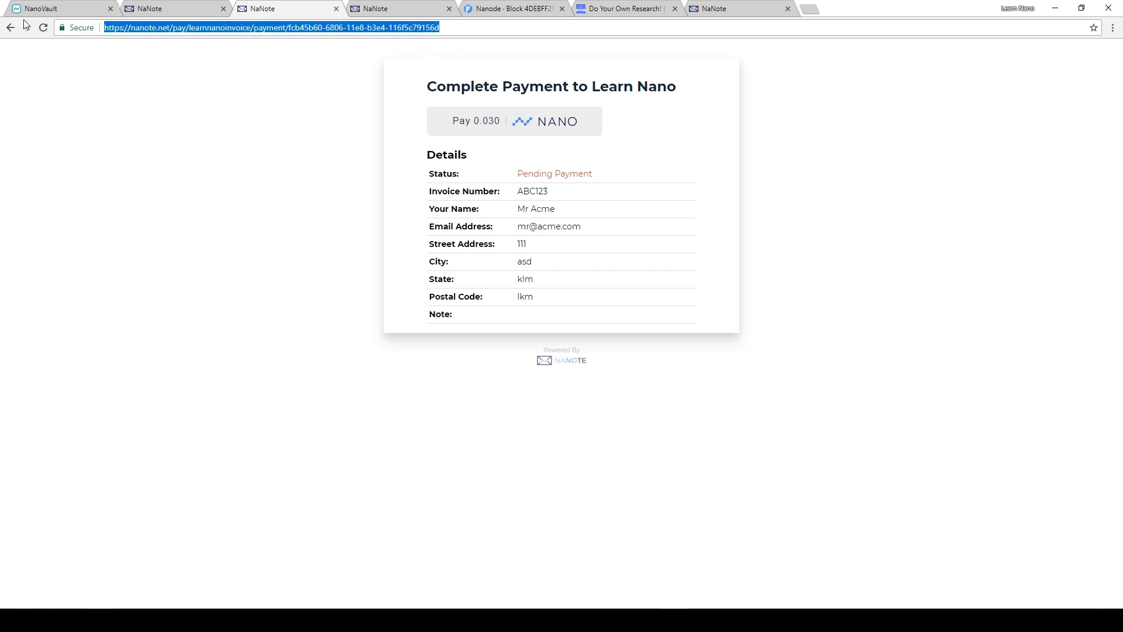
right_click(303, 31)
click(339, 69)
click(337, 10)
click(698, 9)
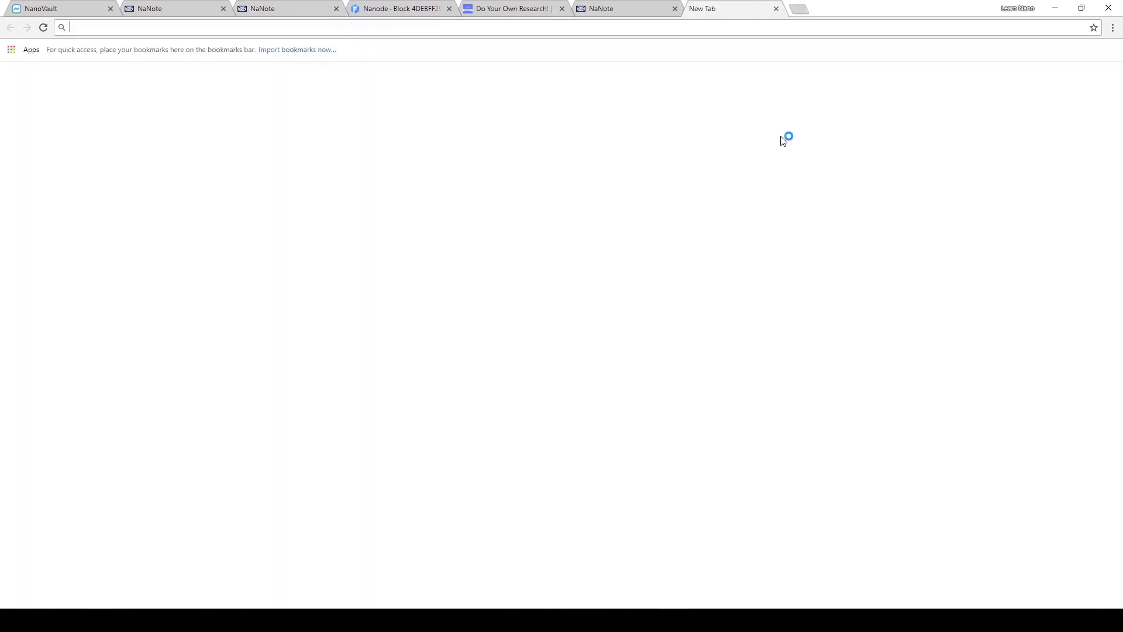
key(ctrl+v)
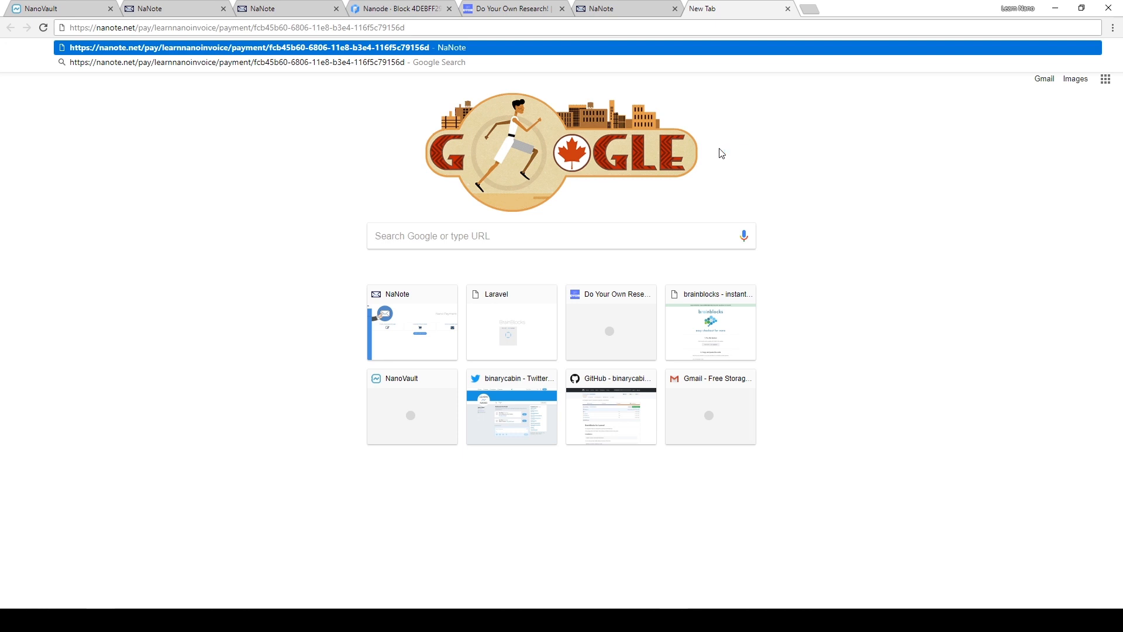
key(Return)
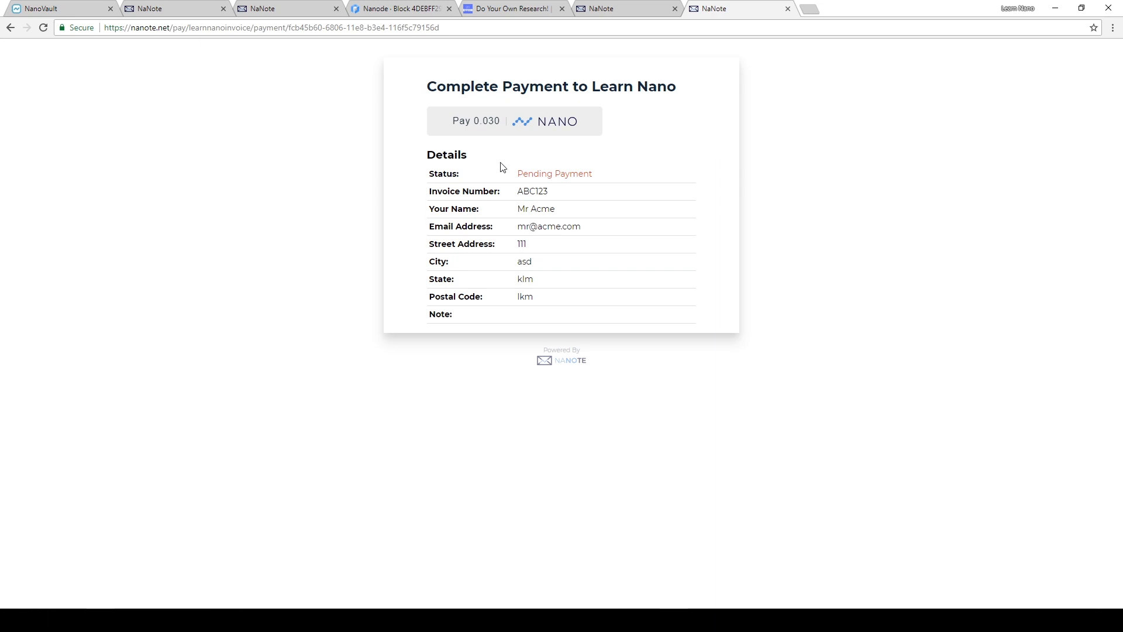
- Expand the Pay 0.030 NANO request and copy its destination account address
click(507, 121)
double_click(496, 232)
right_click(496, 233)
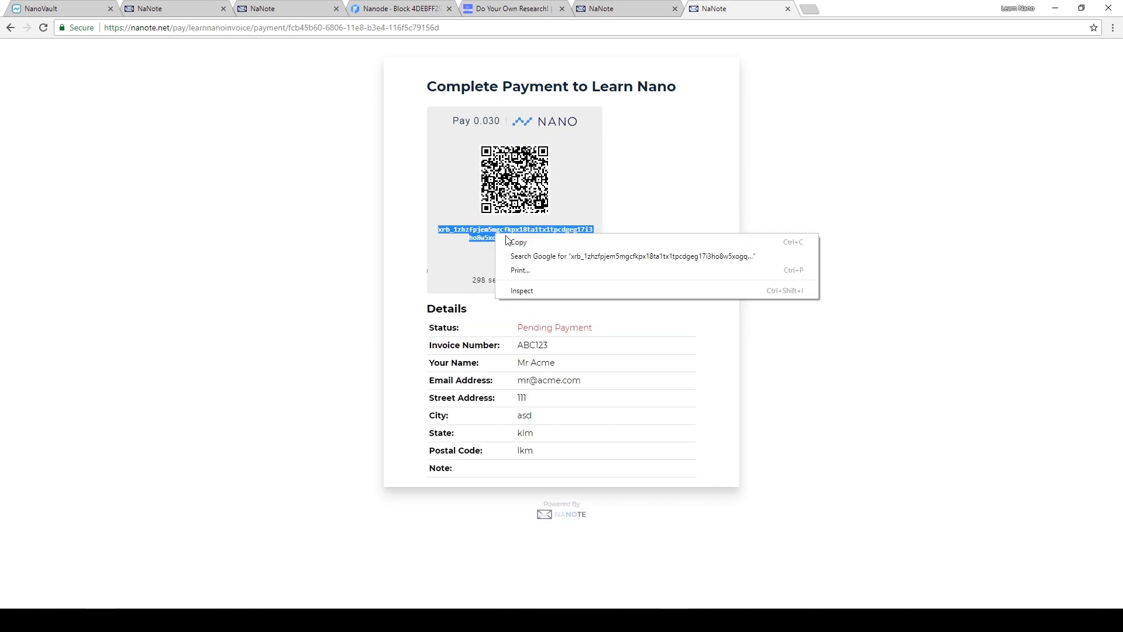
click(517, 243)
- Switch to NanoVault and paste the copied address as the recipient, keeping the User account as the sender
click(73, 5)
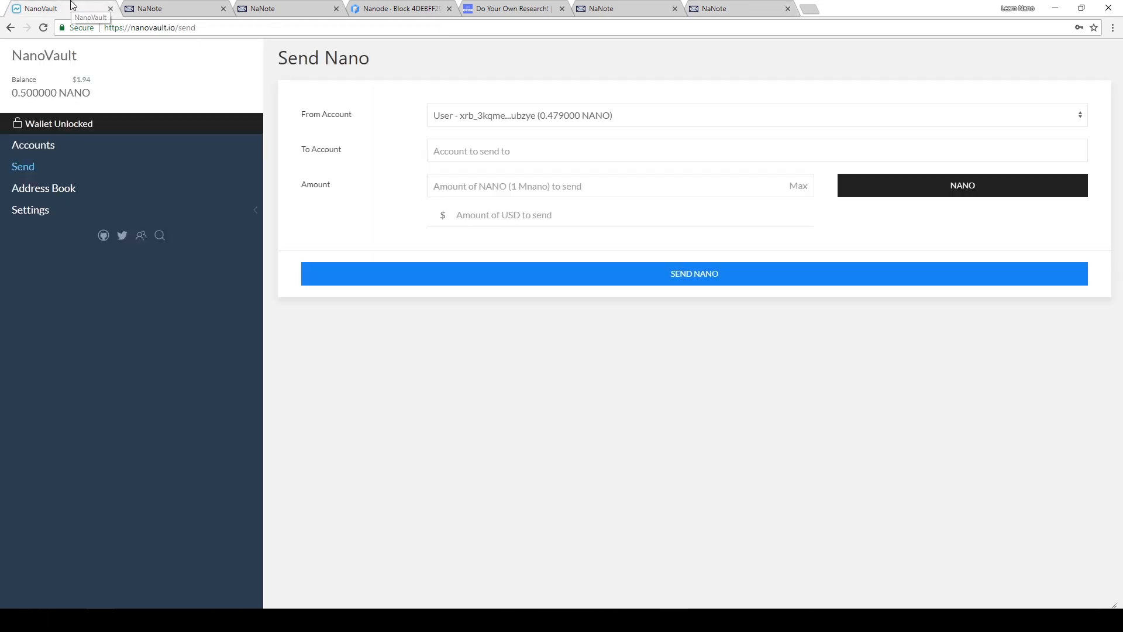
click(474, 151)
key(ctrl+v)
click(481, 121)
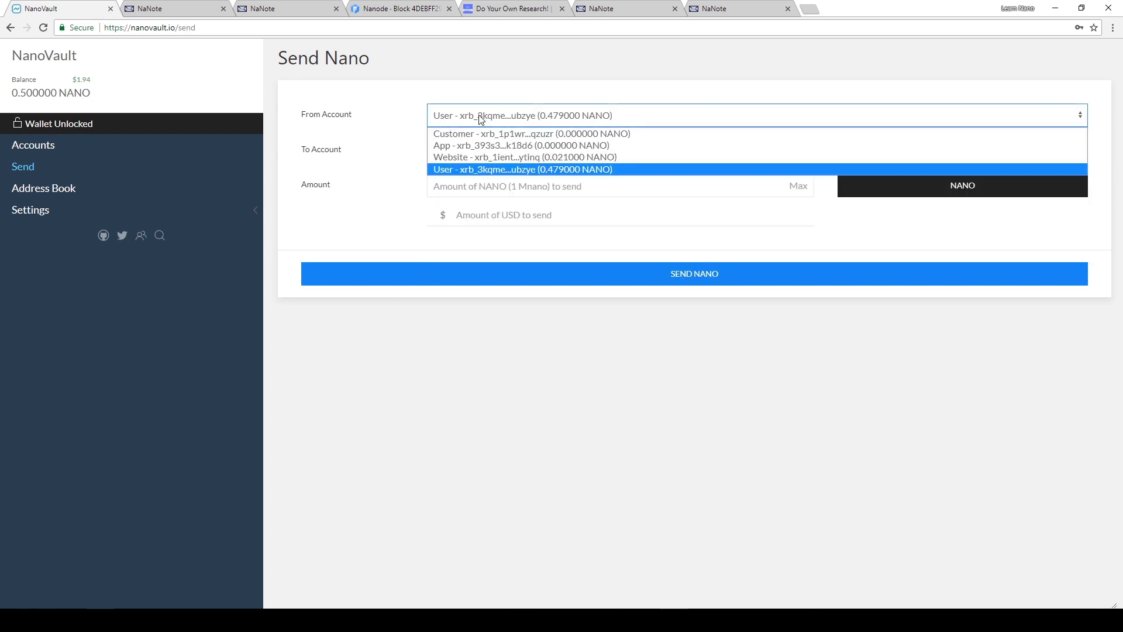
click(482, 116)
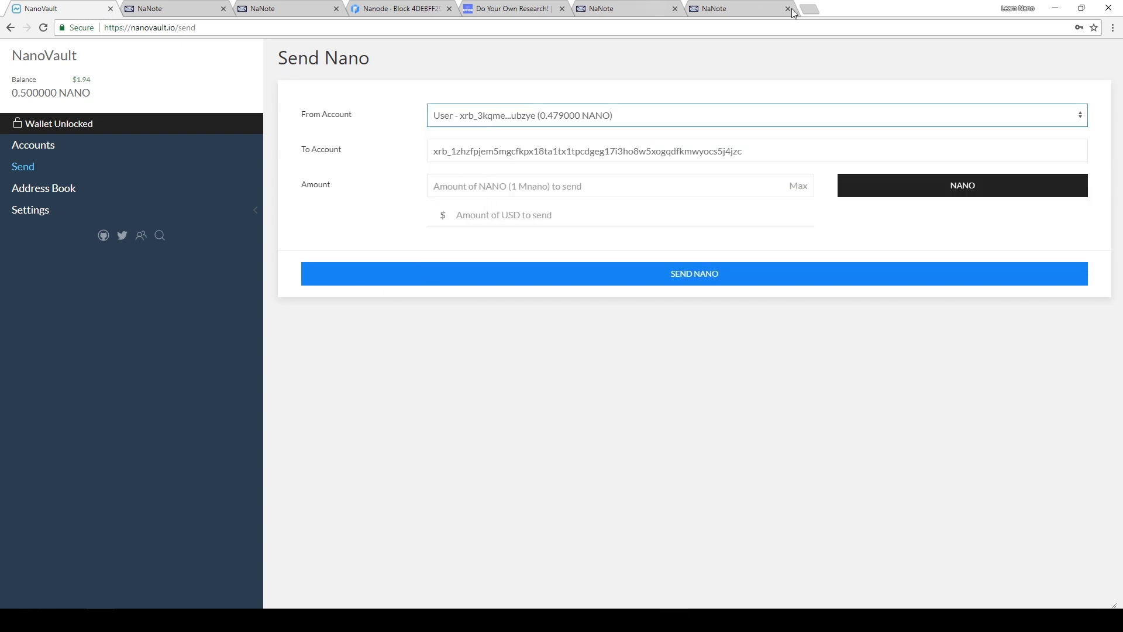
- Send 0.03 NANO to the invoice's payment account, confirm the transfer, and return to the NaNote payment page
click(746, 9)
click(69, 7)
click(483, 187)
text(.03)
mouse_move(445, 620)
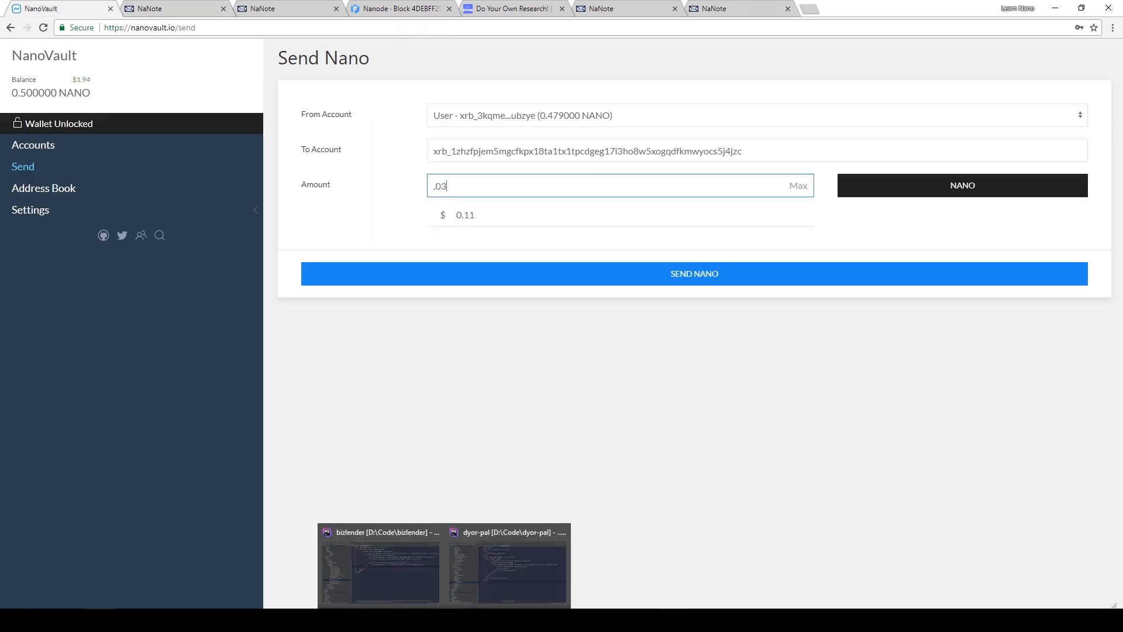
click(735, 275)
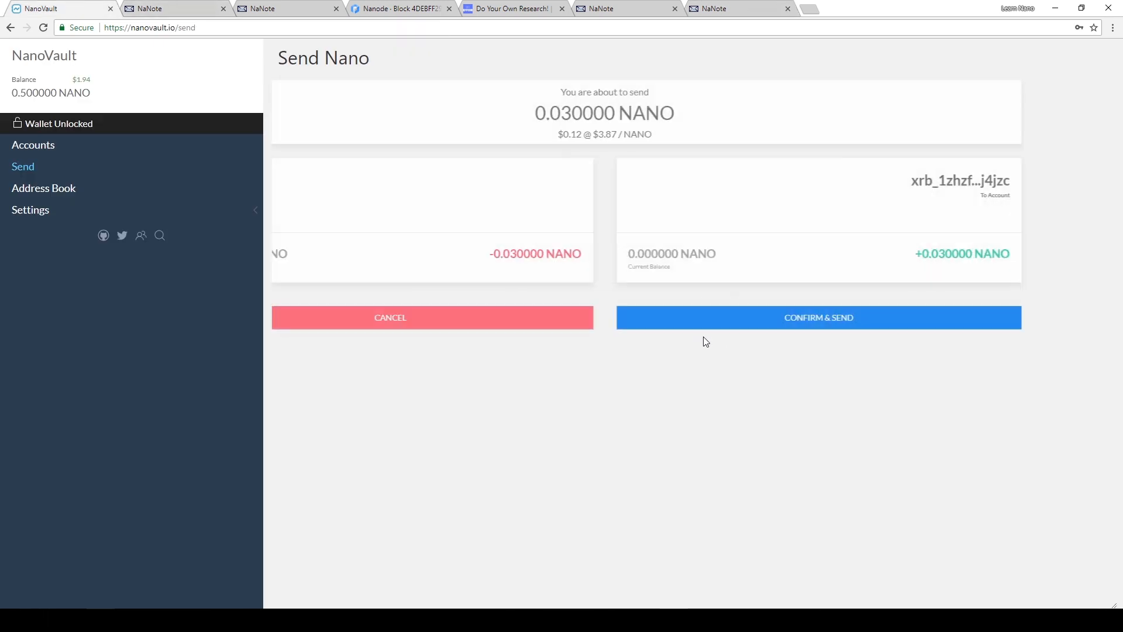
click(840, 320)
click(695, 7)
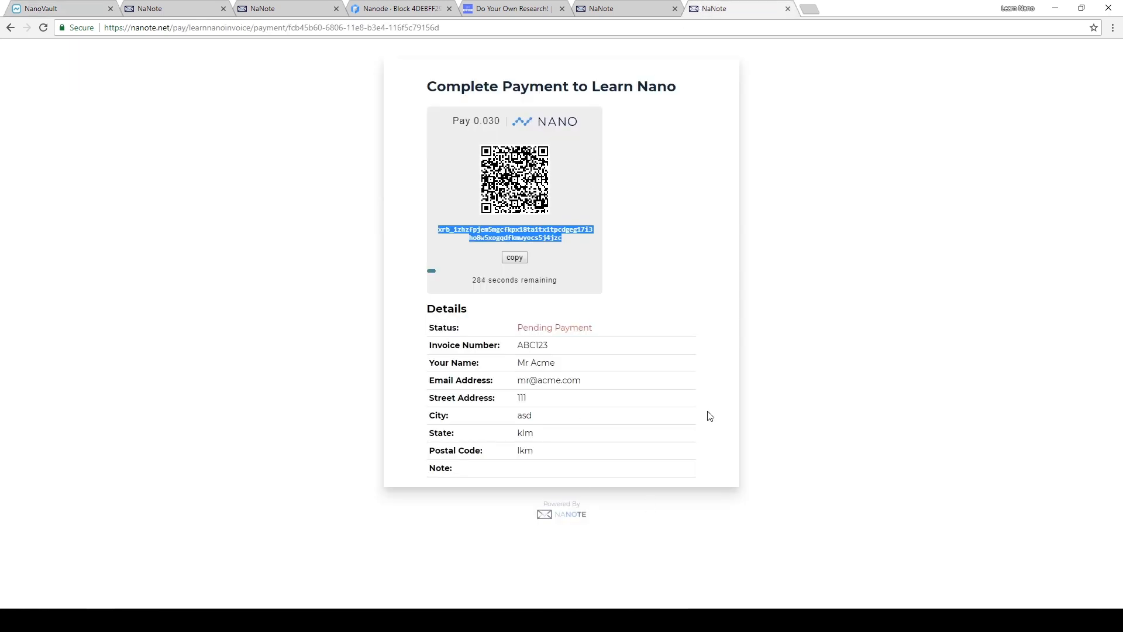